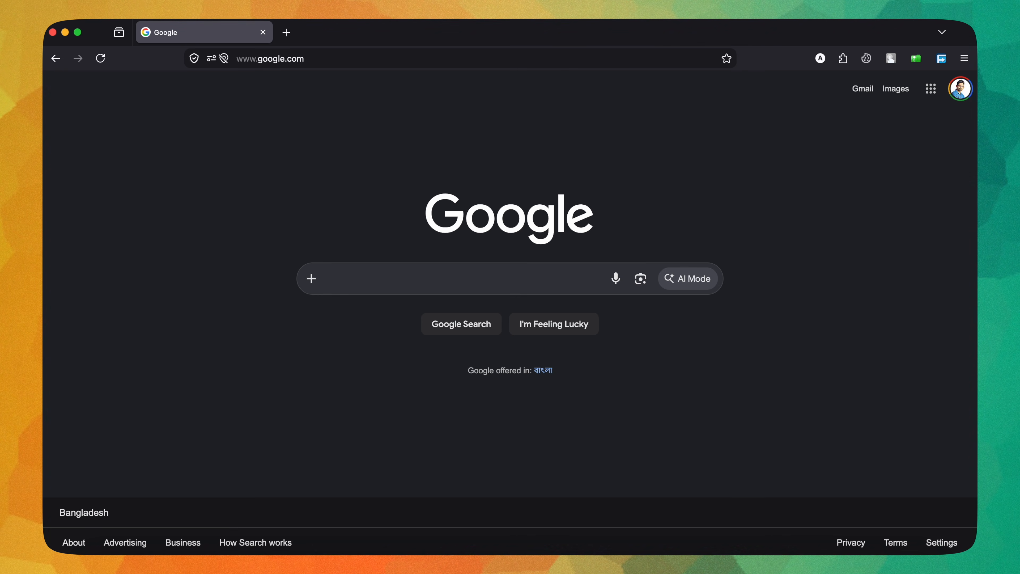
Step: Search the web for "ereturn", open the e-Return site's eReturn service, and proceed as an already registered taxpayer
text(ereturn)
key(Return)
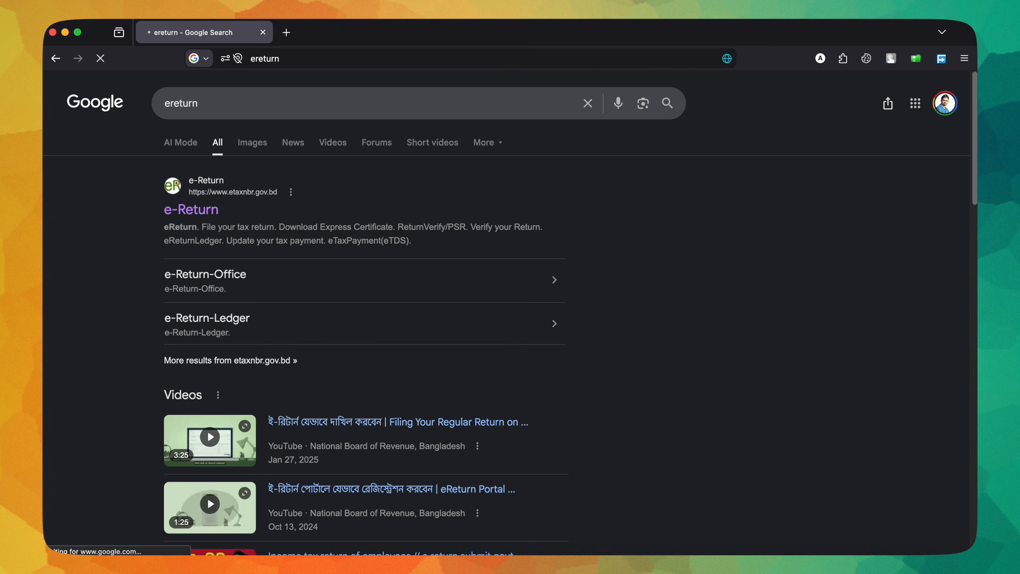
click(206, 209)
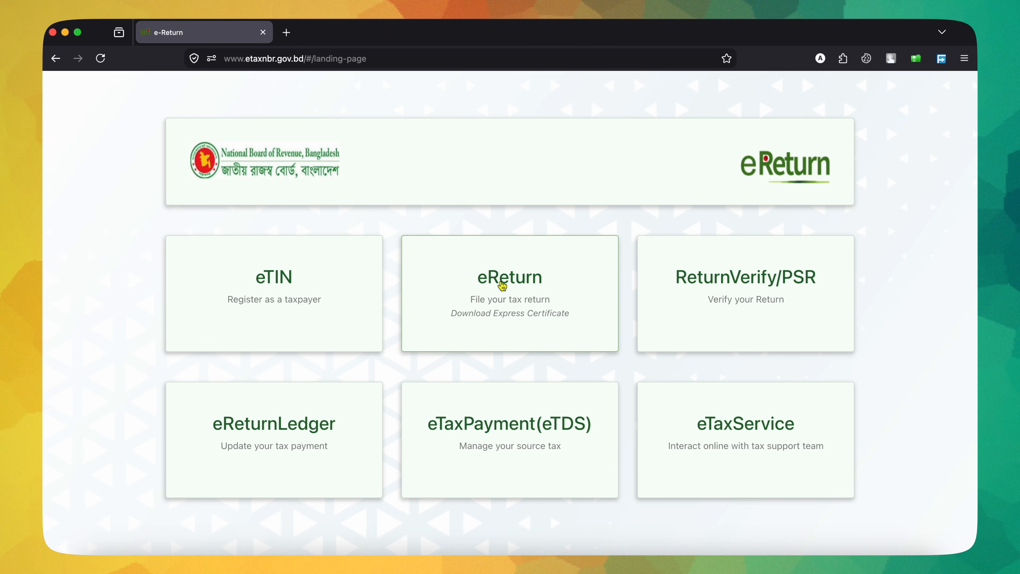
click(506, 282)
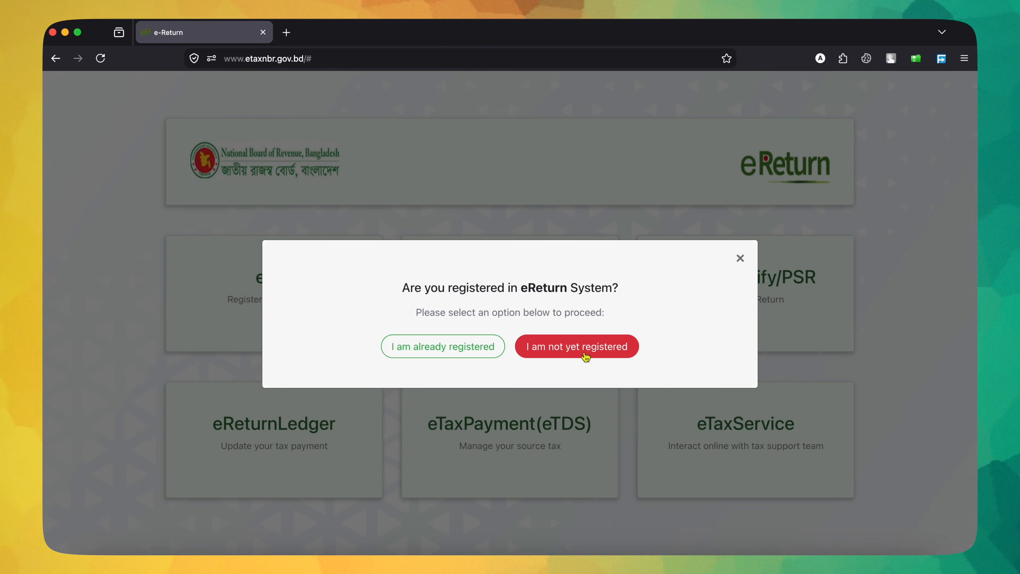
click(458, 352)
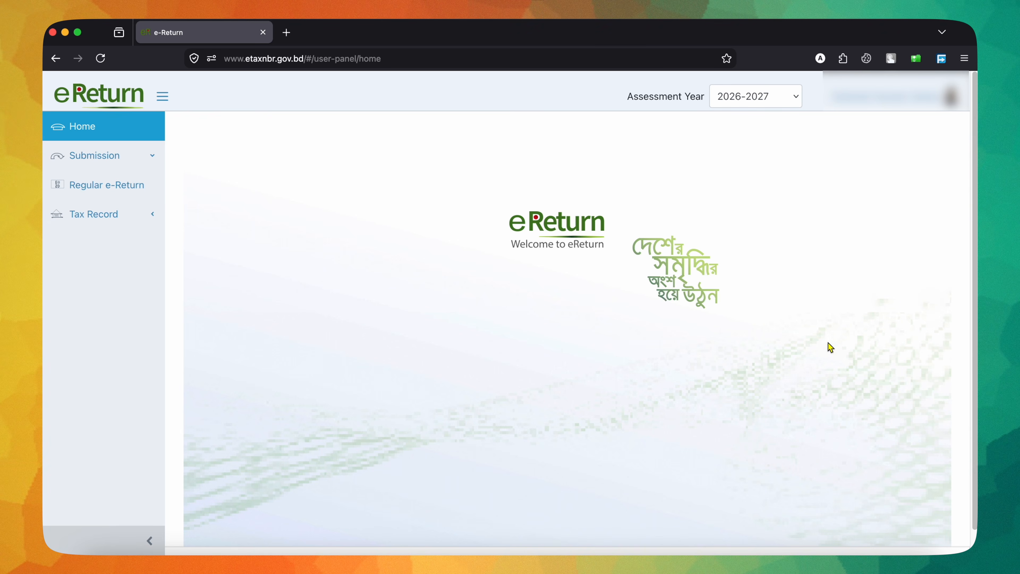
Step: Choose assessment year 2026-2027, open the Regular e-Return, and continue past the assessment information
click(762, 101)
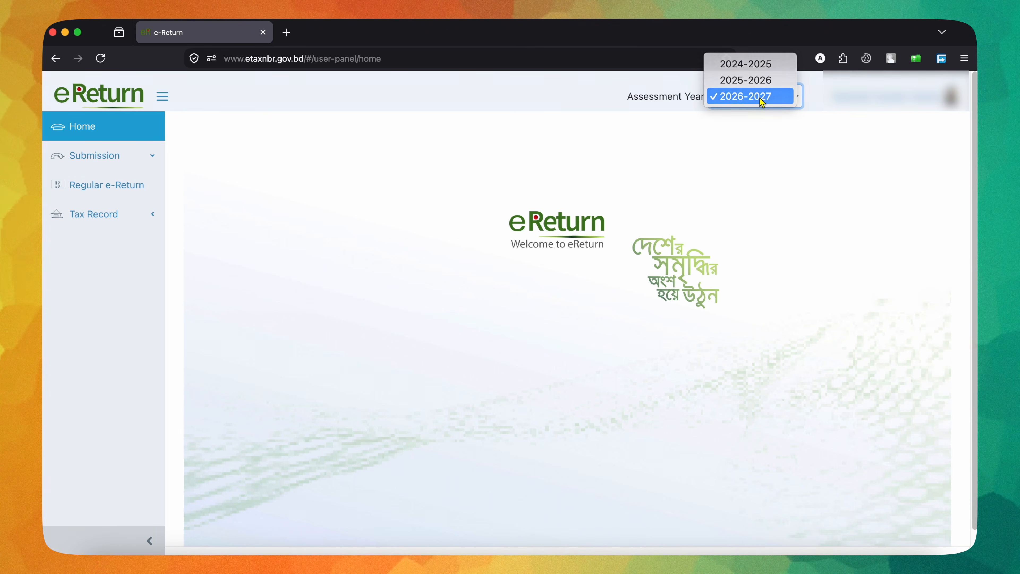
click(761, 98)
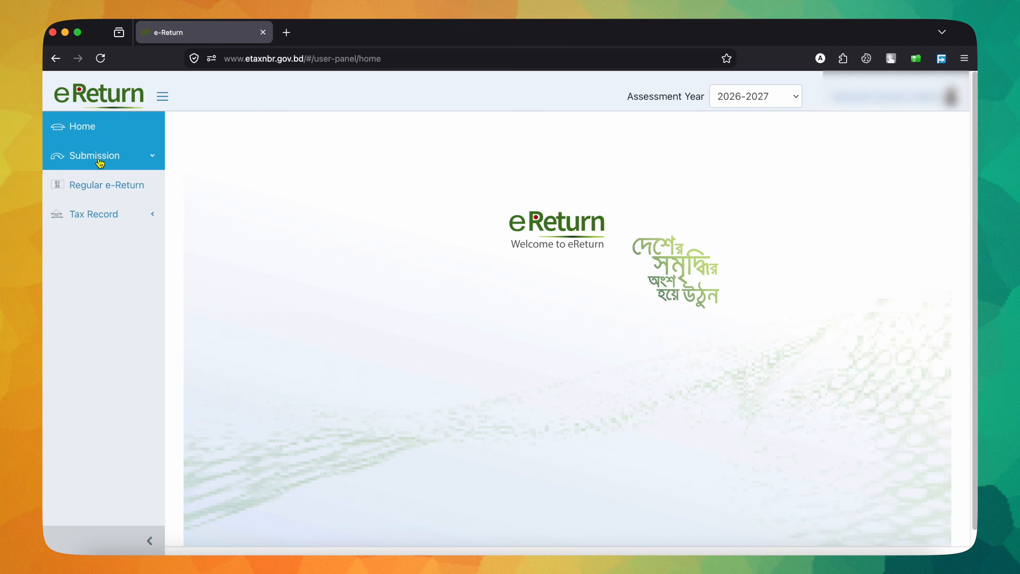
click(127, 188)
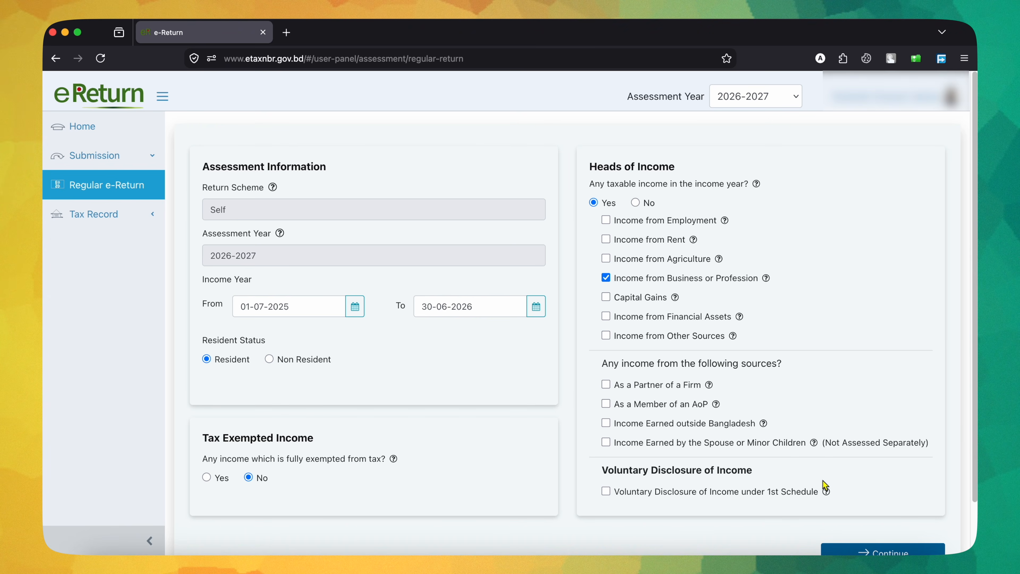
click(853, 552)
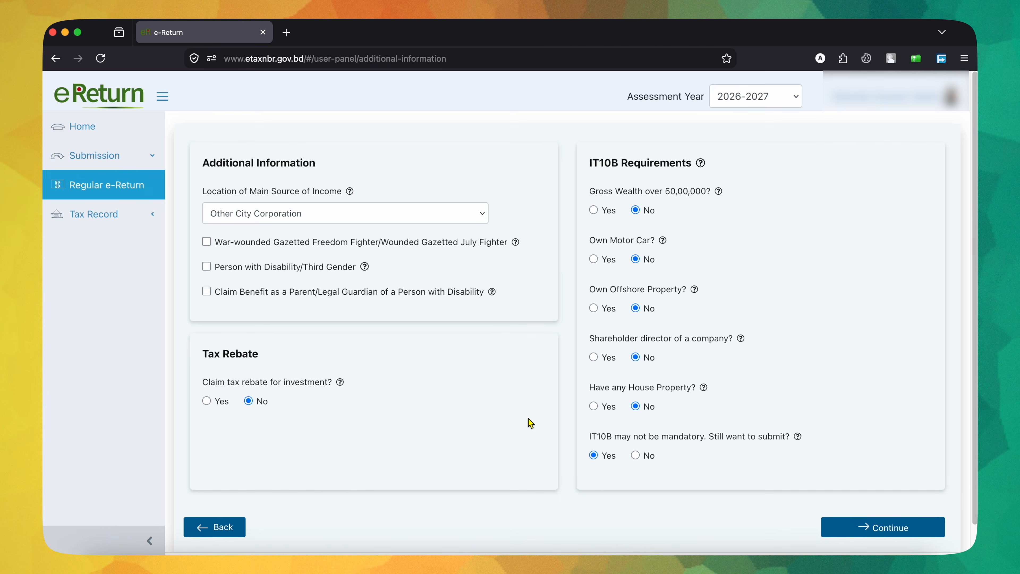
Step: Set the main income location to Dhaka North City Corporation, claim the investment tax rebate, and save the additional information
click(387, 213)
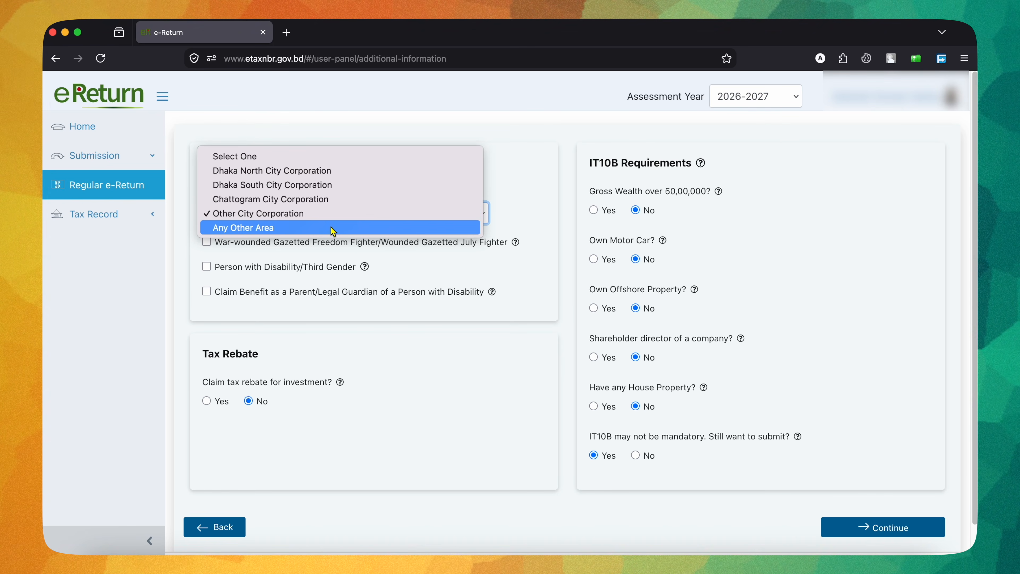
click(360, 172)
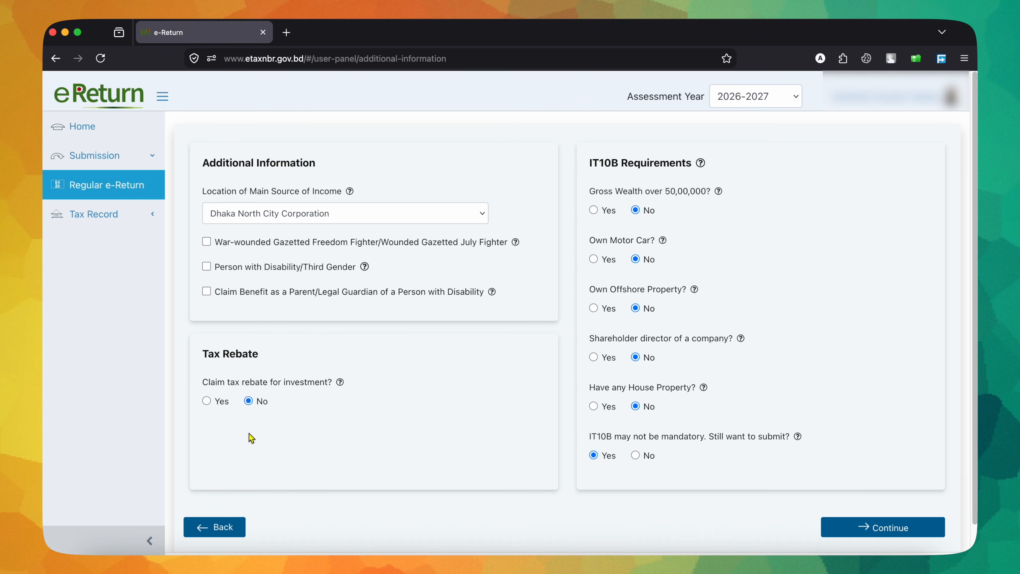
click(208, 402)
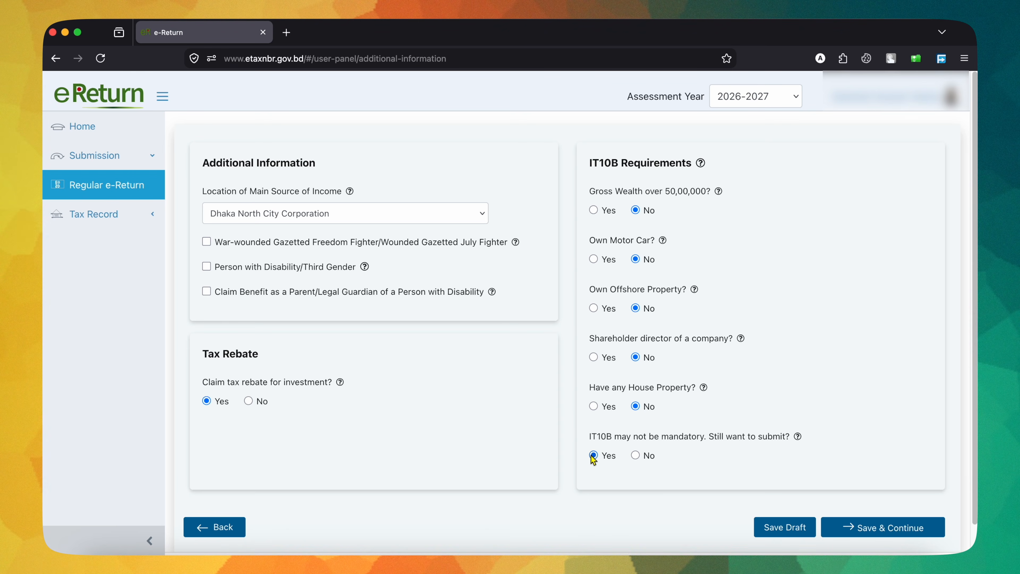
click(863, 530)
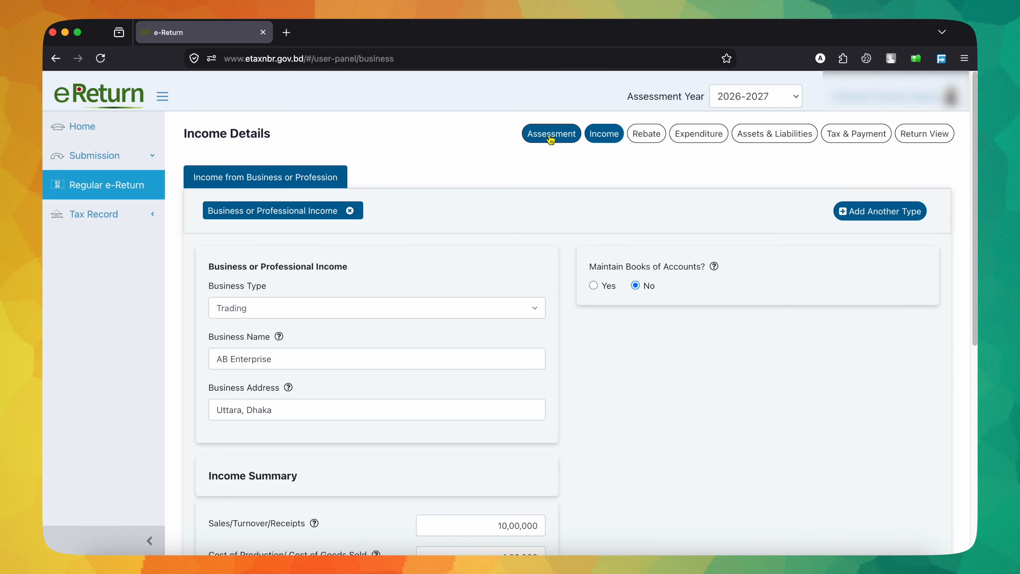
Step: Examine the business categories offered for another income type, including the Business or Professional Income (with TDS) subcategories
click(866, 219)
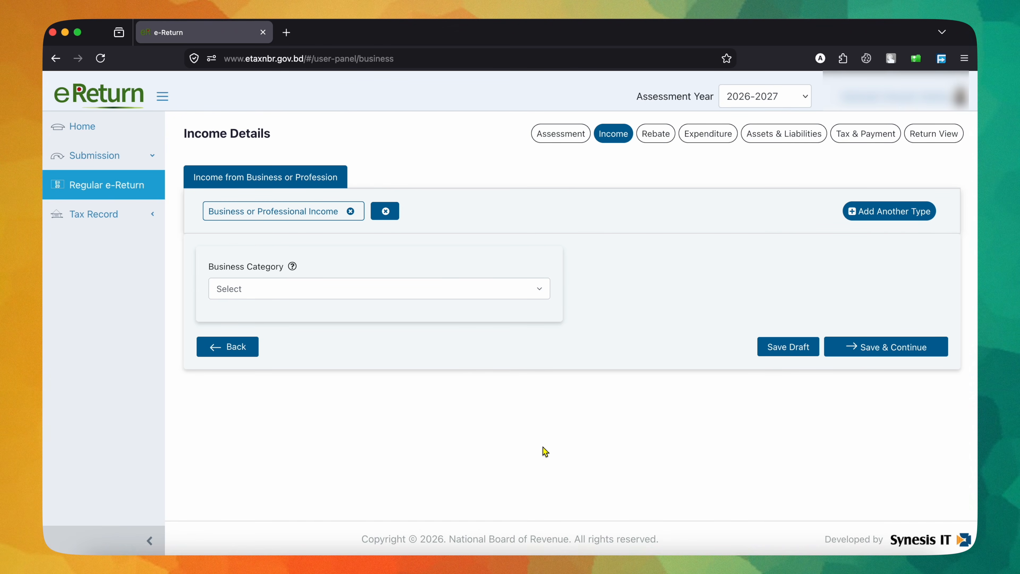
click(283, 290)
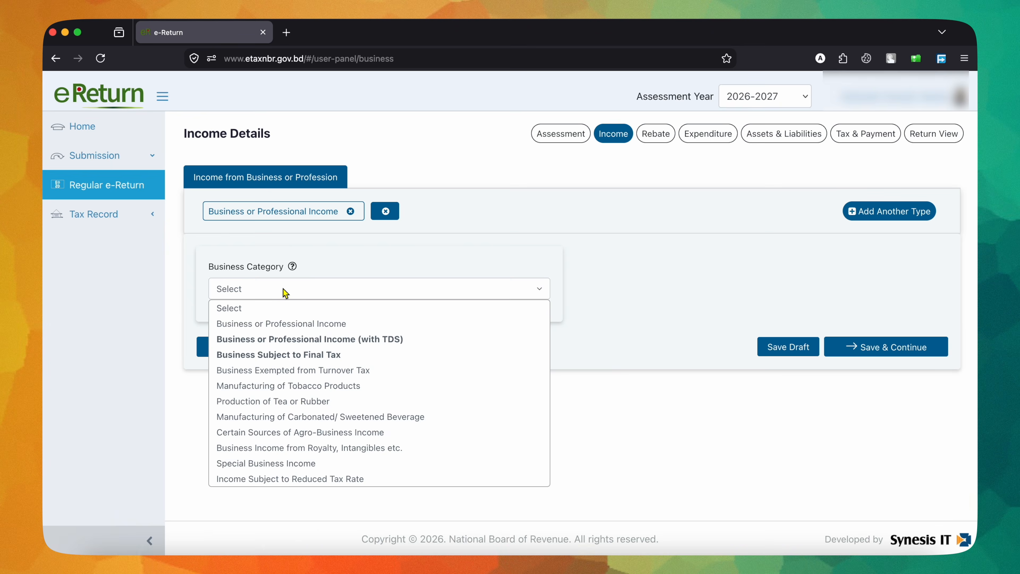
mouse_move(312, 354)
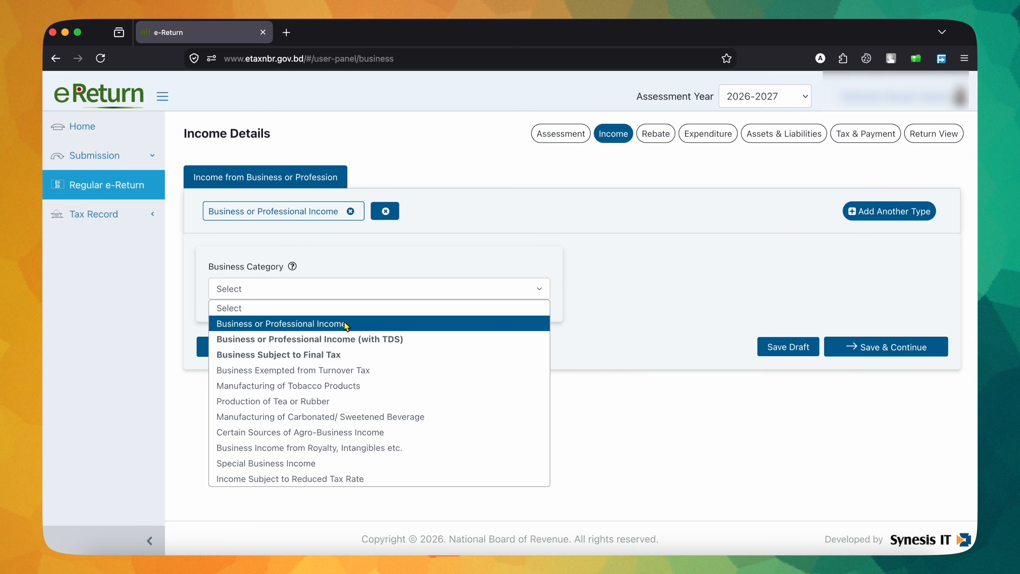
mouse_move(341, 341)
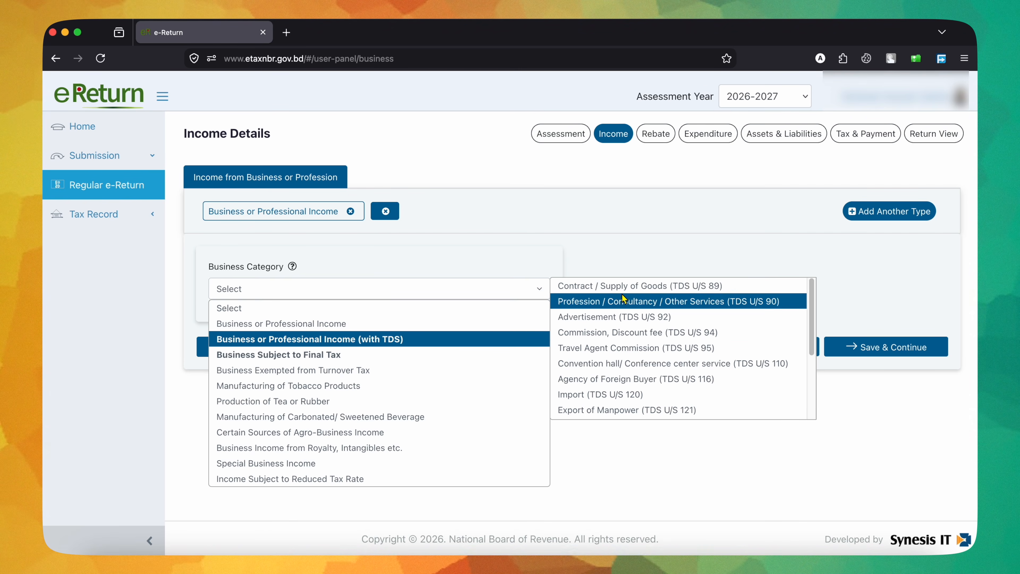
scroll(638, 359, down, 3)
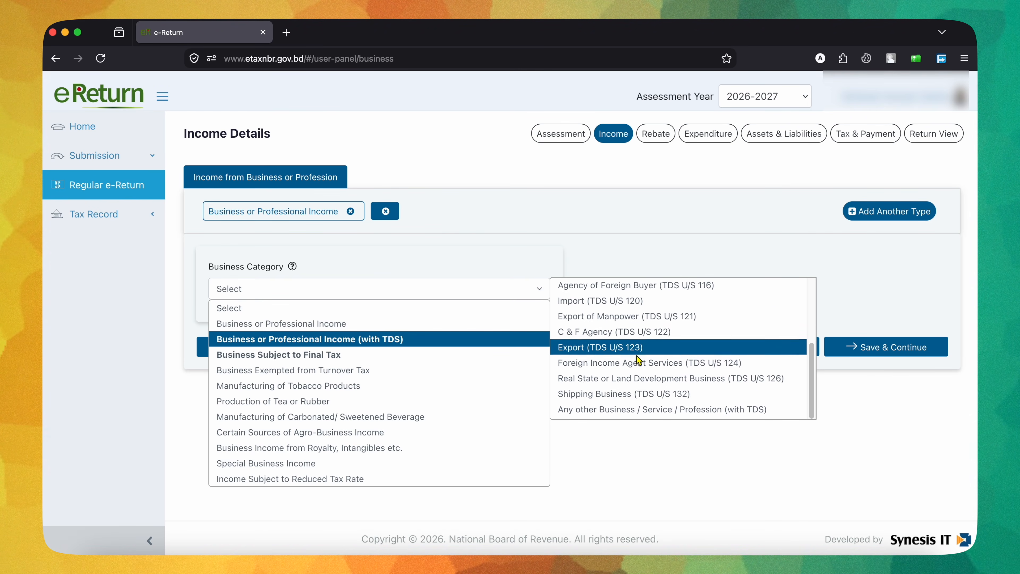
scroll(639, 359, up, 3)
scroll(639, 359, down, 2)
scroll(638, 359, up, 2)
scroll(638, 359, down, 3)
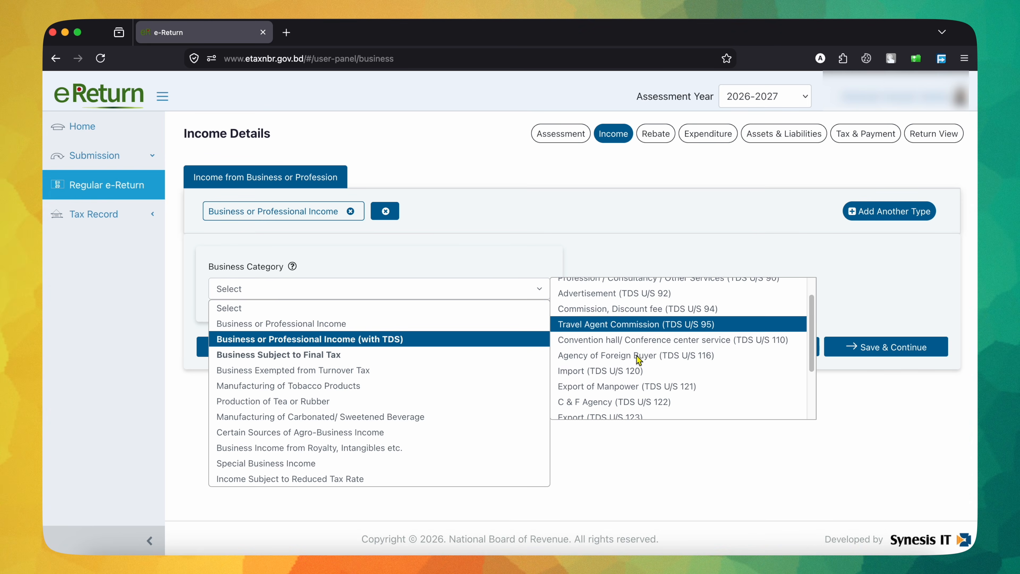
scroll(639, 359, up, 3)
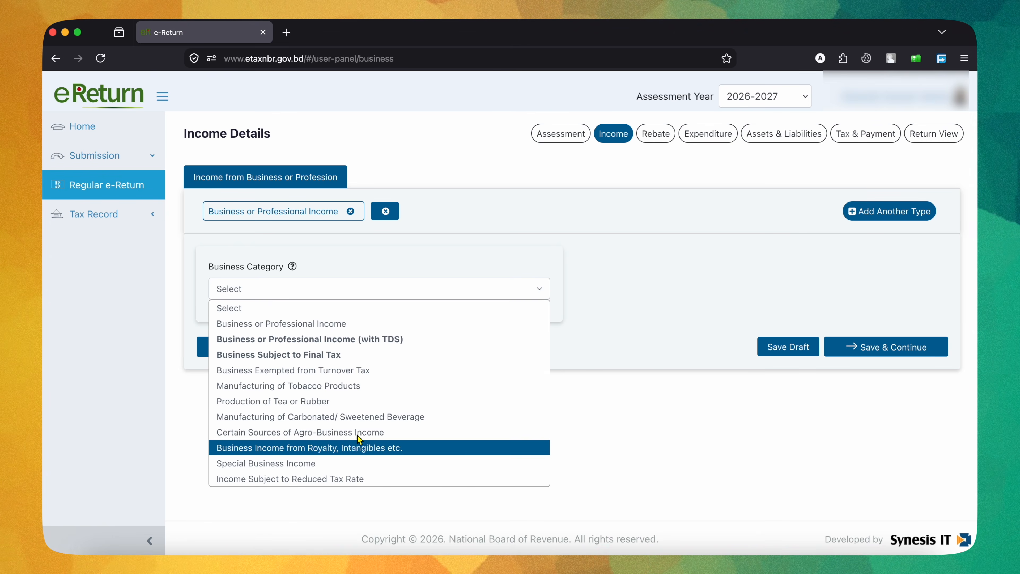
Step: Try Business or Professional Income as the category of the additional income type, and remove that added entry
click(352, 325)
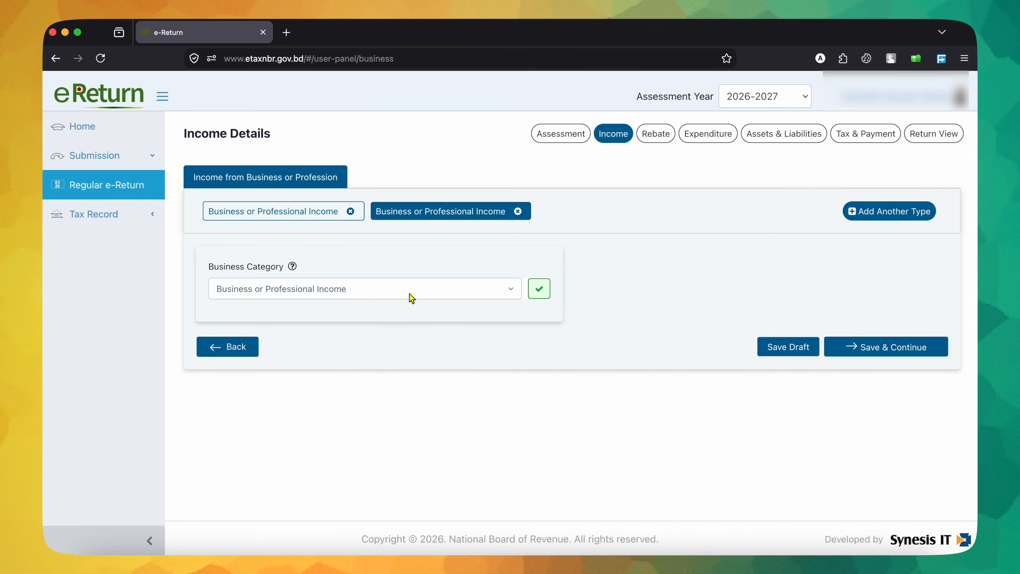
click(542, 290)
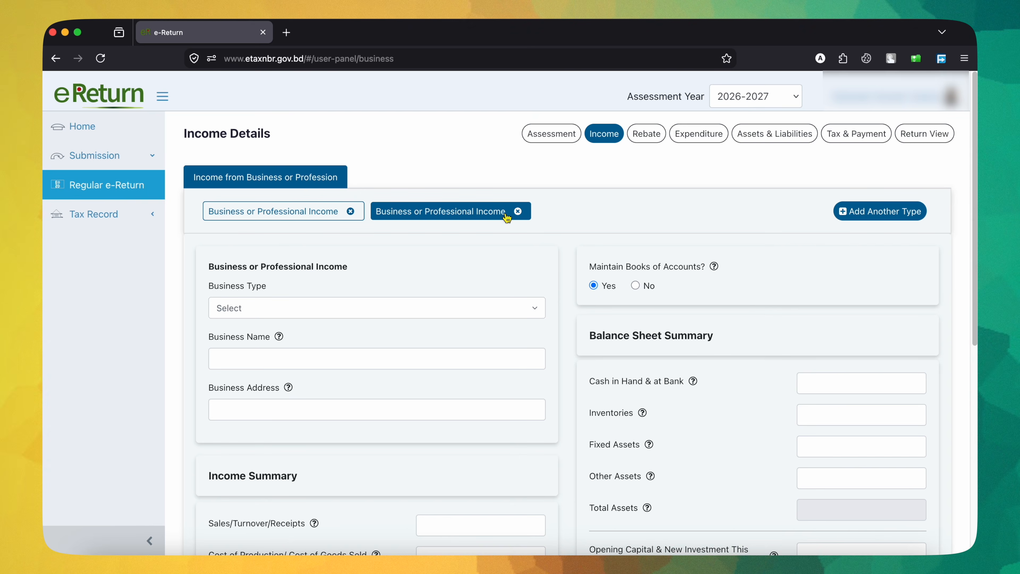
click(518, 213)
click(632, 206)
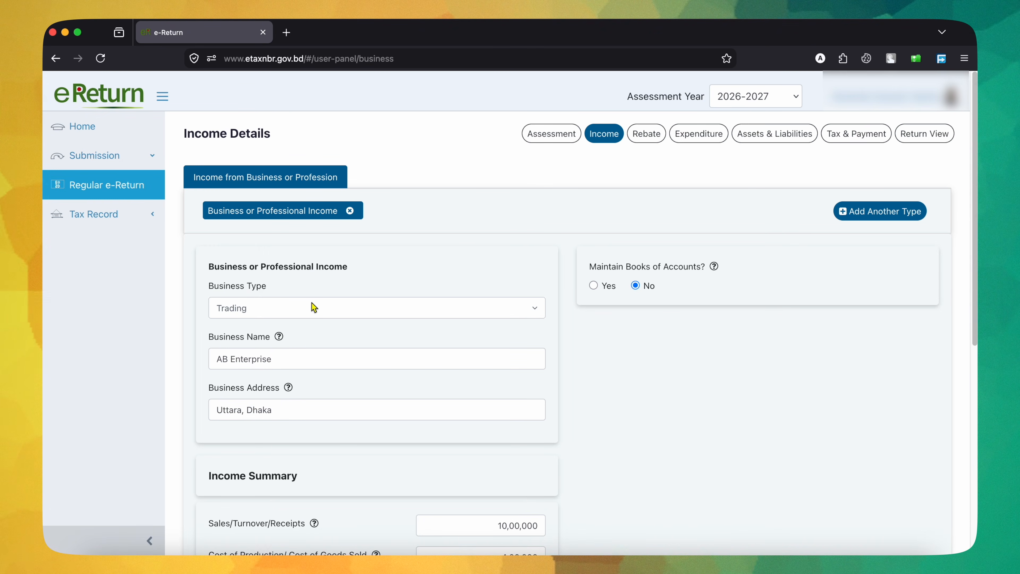
Step: Examine the business type choices and the particulars available for the expense row of the business income
click(299, 310)
click(373, 278)
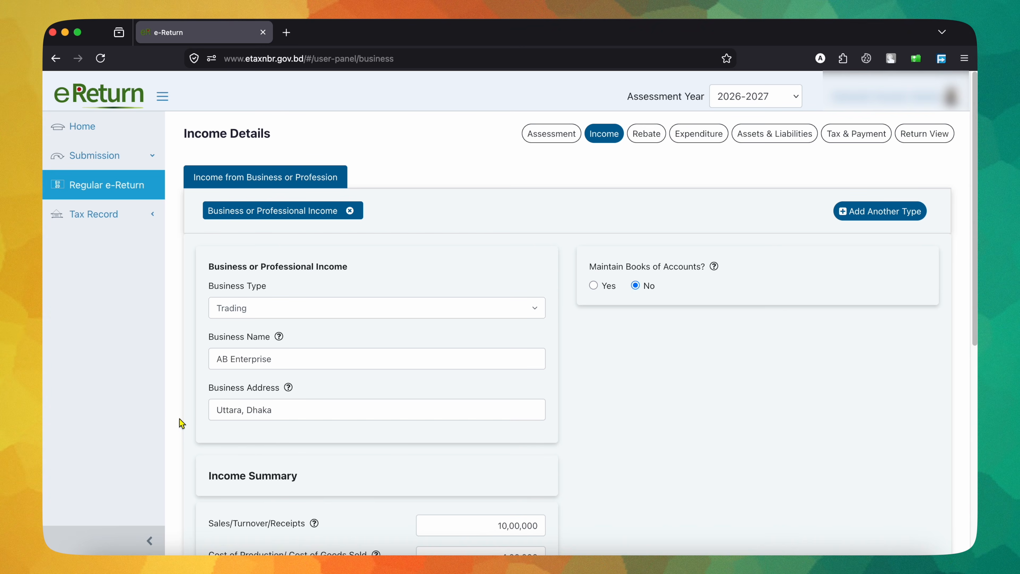
scroll(222, 441, down, 10)
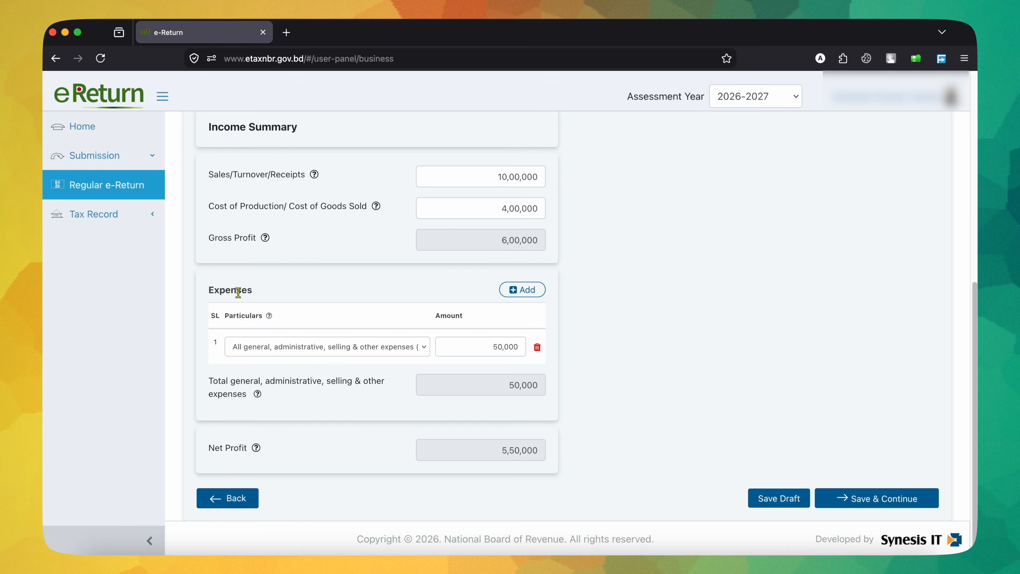
click(349, 356)
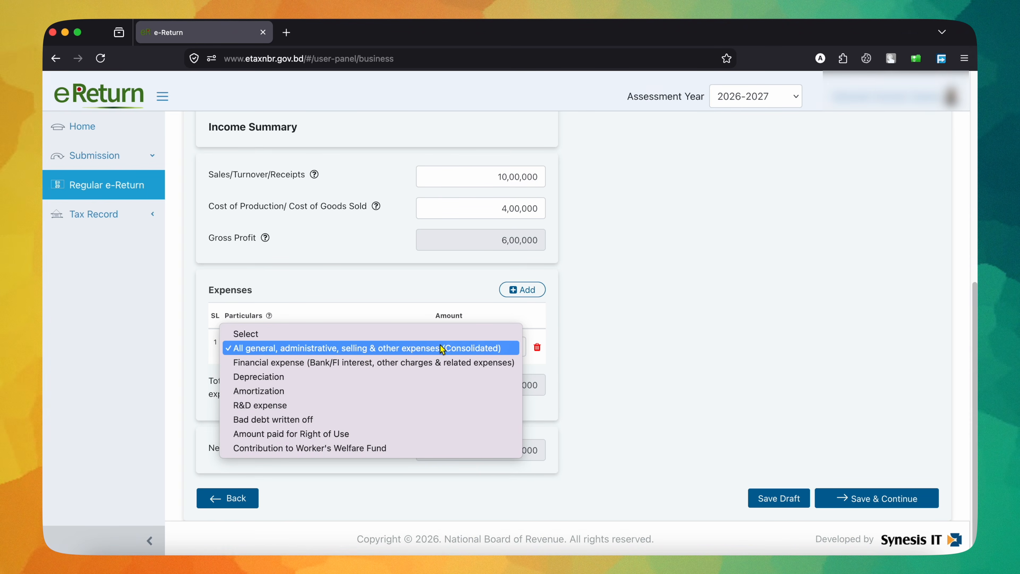
click(377, 316)
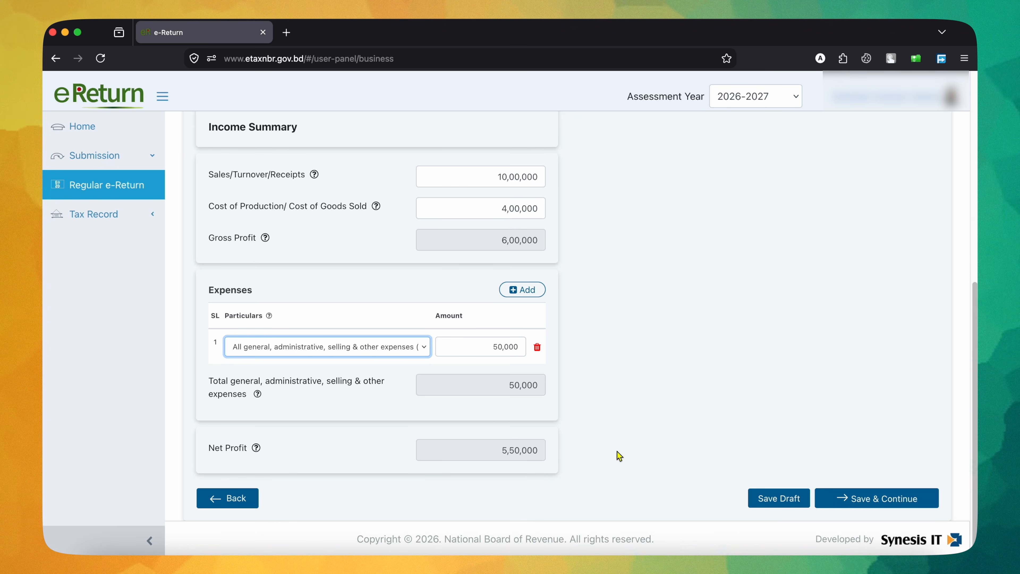
Step: Switch Maintain Books of Accounts to Yes, examine the balance sheet summary fields, and set it back to No
scroll(617, 451, up, 5)
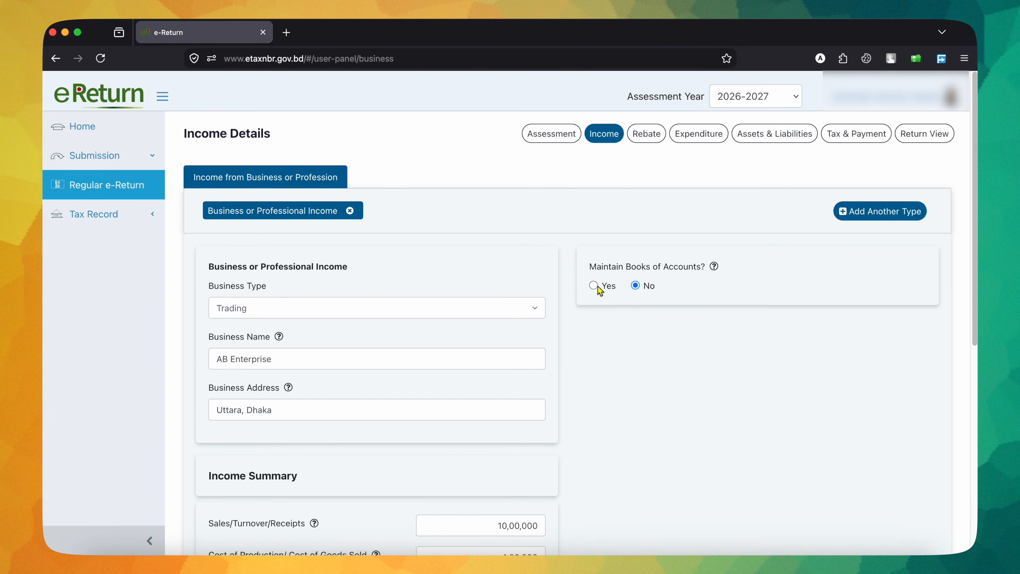
click(594, 286)
scroll(742, 416, down, 3)
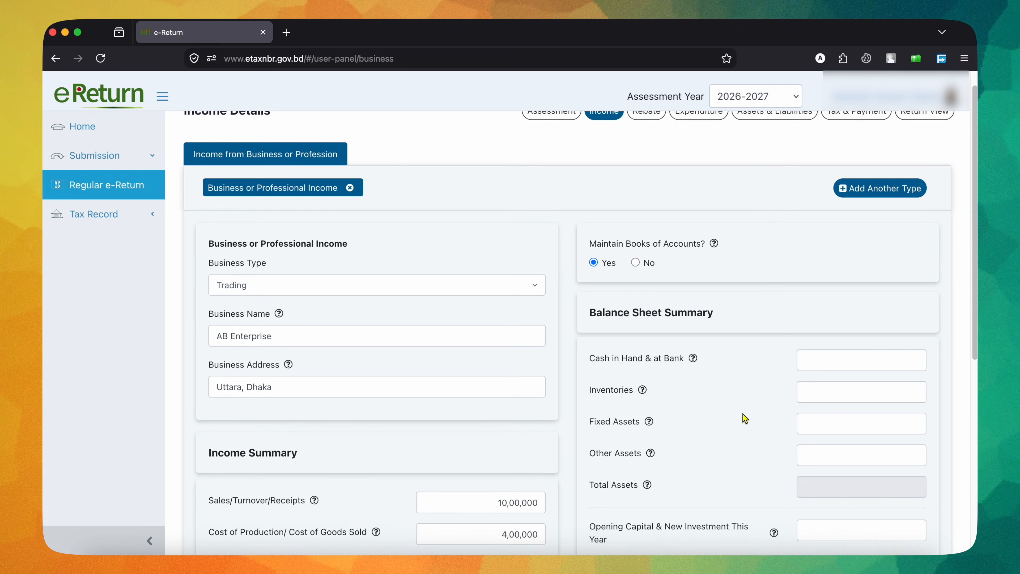
scroll(745, 418, down, 3)
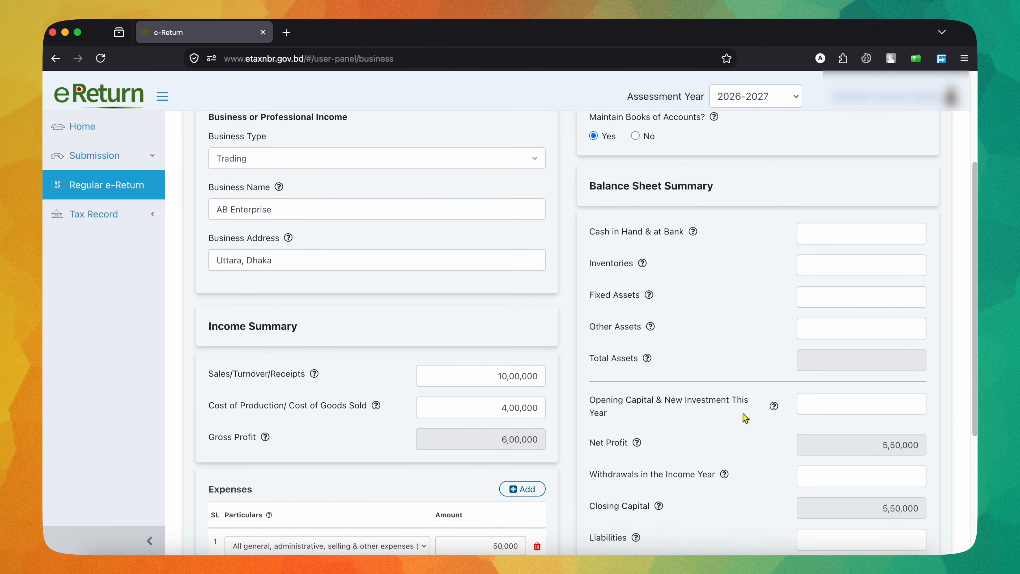
scroll(744, 416, up, 6)
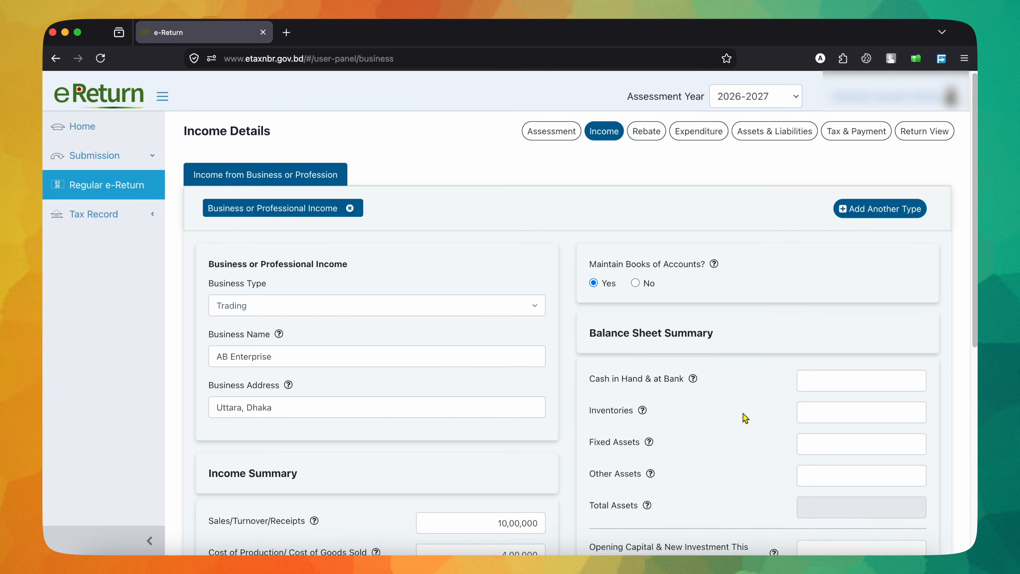
click(636, 285)
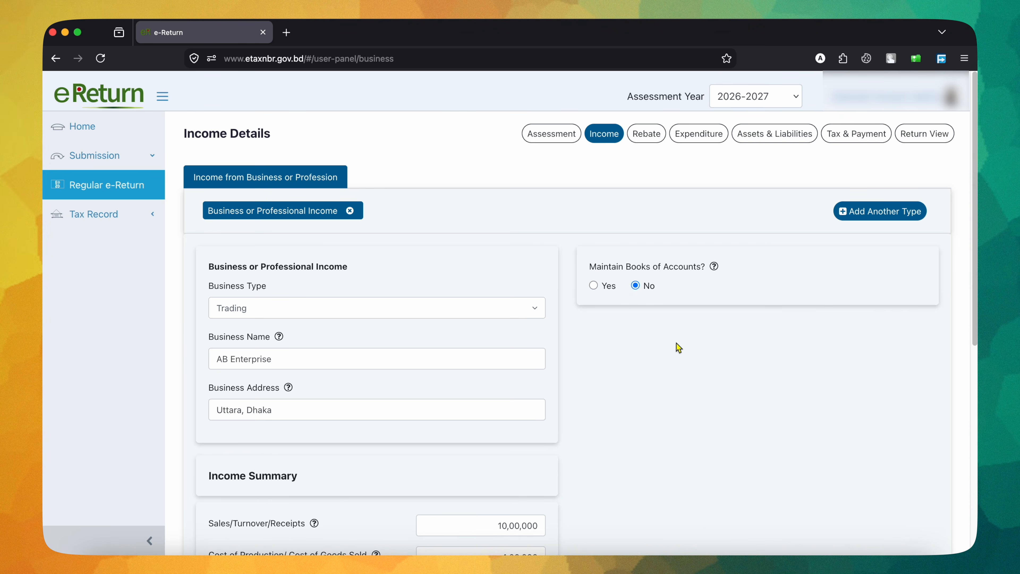
Step: Save the business income details and continue to the rebate section
scroll(679, 348, down, 7)
scroll(678, 347, down, 2)
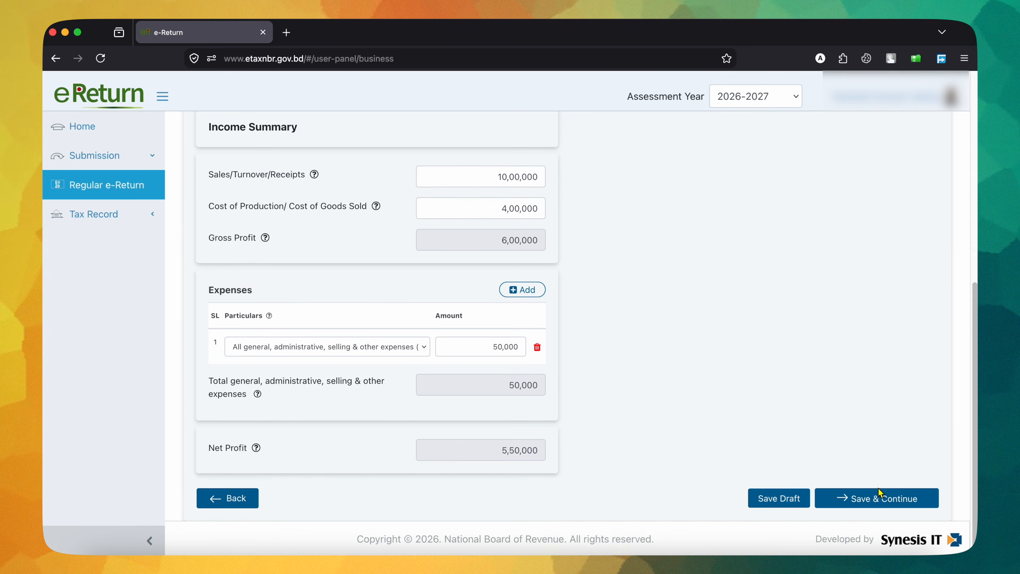
click(886, 497)
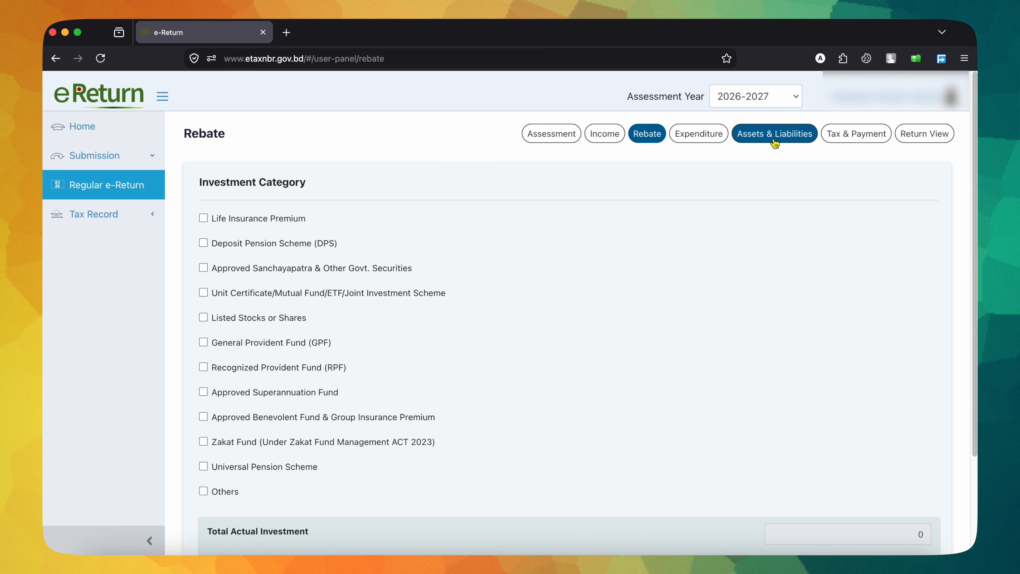
Step: Add a Deposit Pension Scheme investment at BRAC Bank PLC with its account number and a deposit of 84,000, and save and continue to the expenditure section
click(205, 244)
click(292, 325)
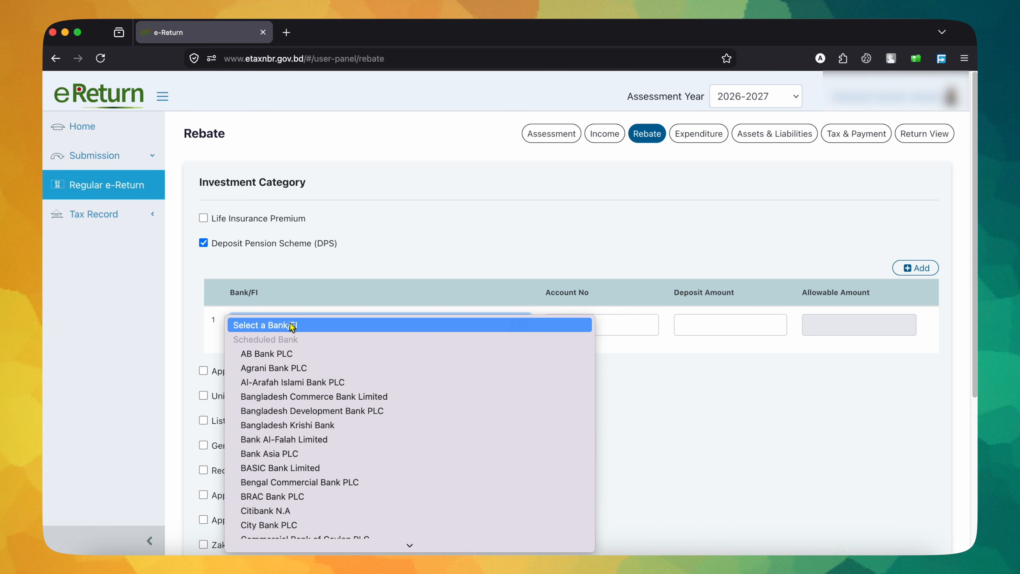
click(267, 496)
click(610, 329)
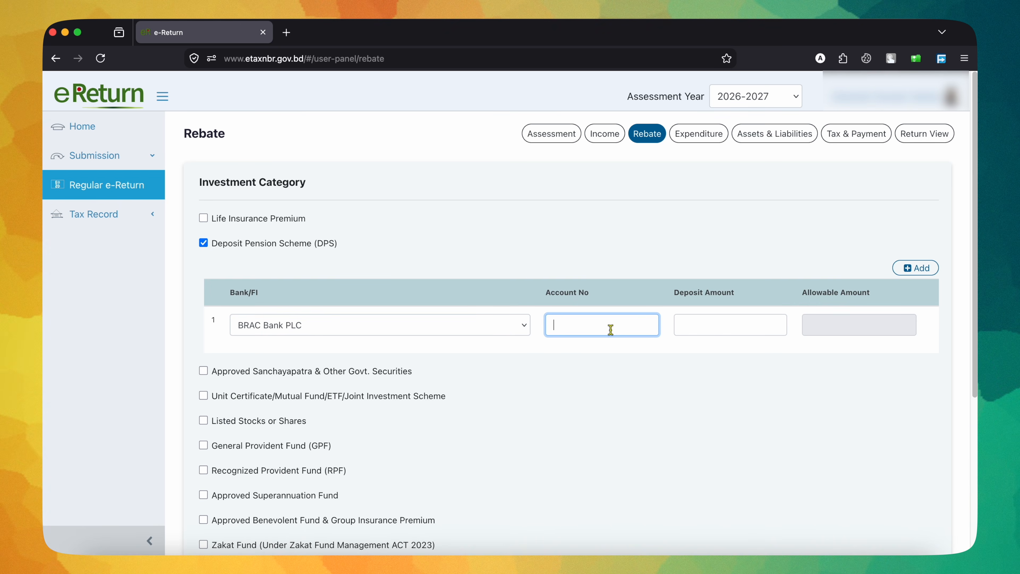
key(super+v)
click(743, 324)
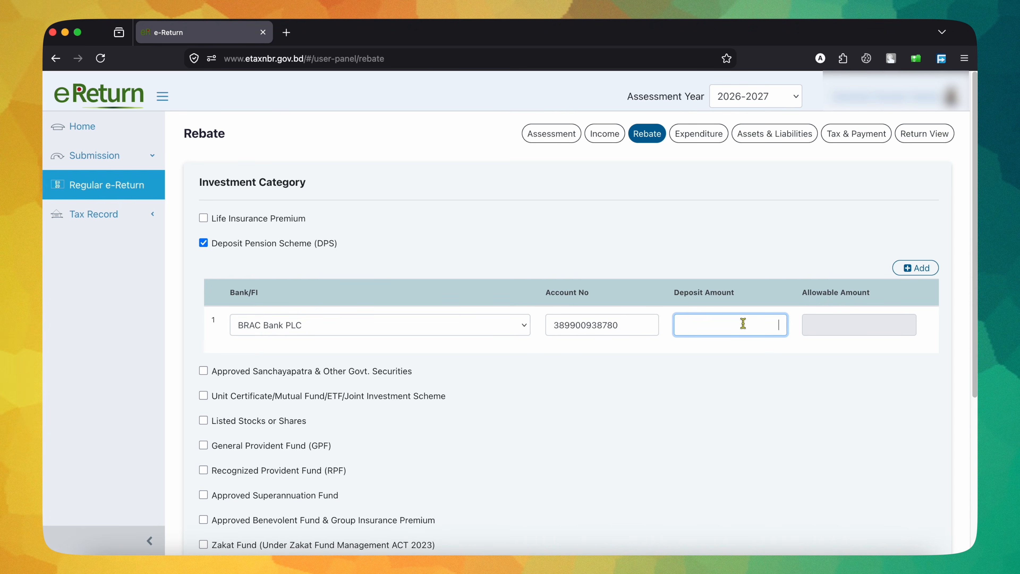
text(840000)
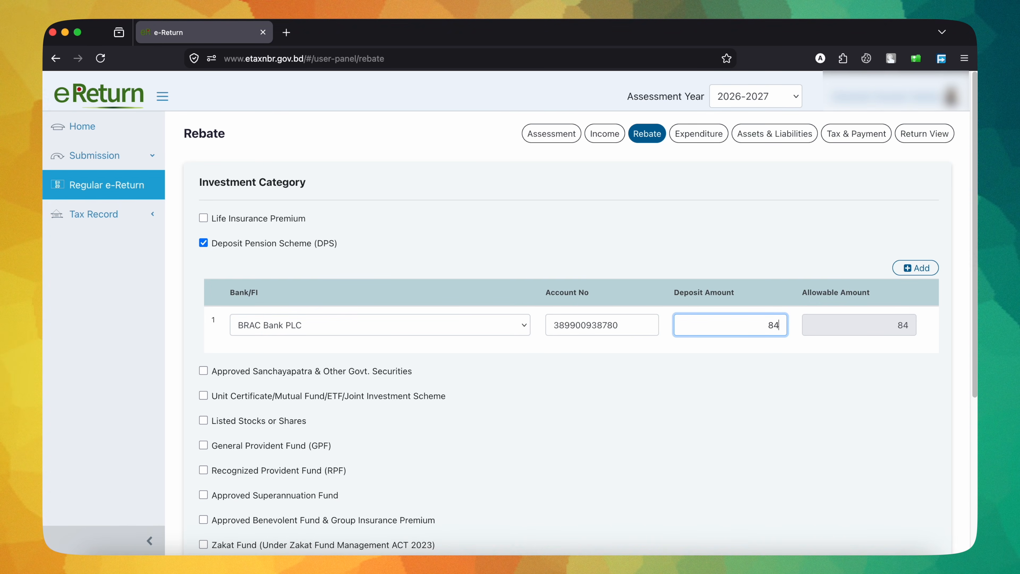
key(BackSpace)
key(BackSpace)
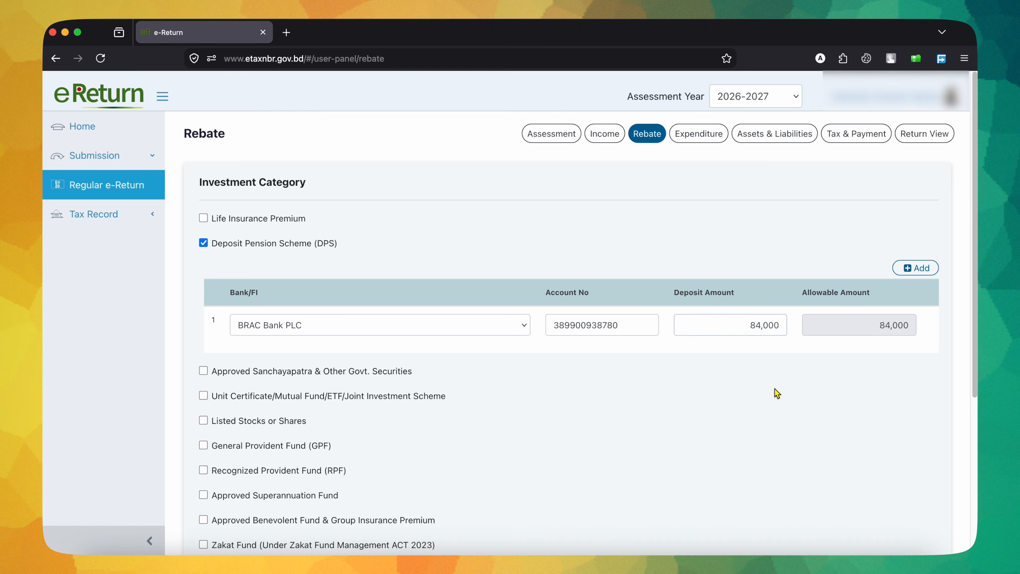
click(777, 393)
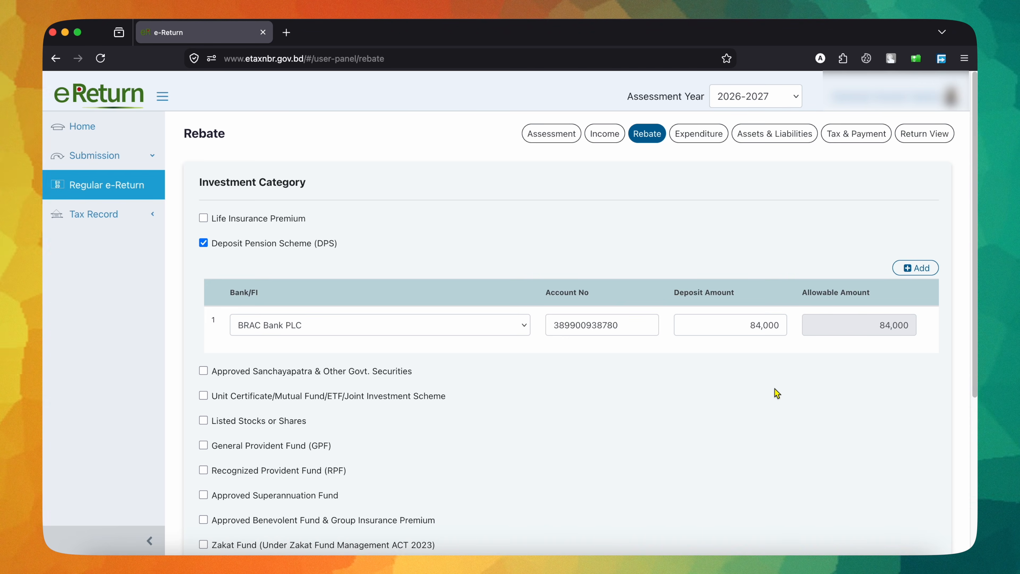
scroll(775, 392, down, 5)
click(850, 511)
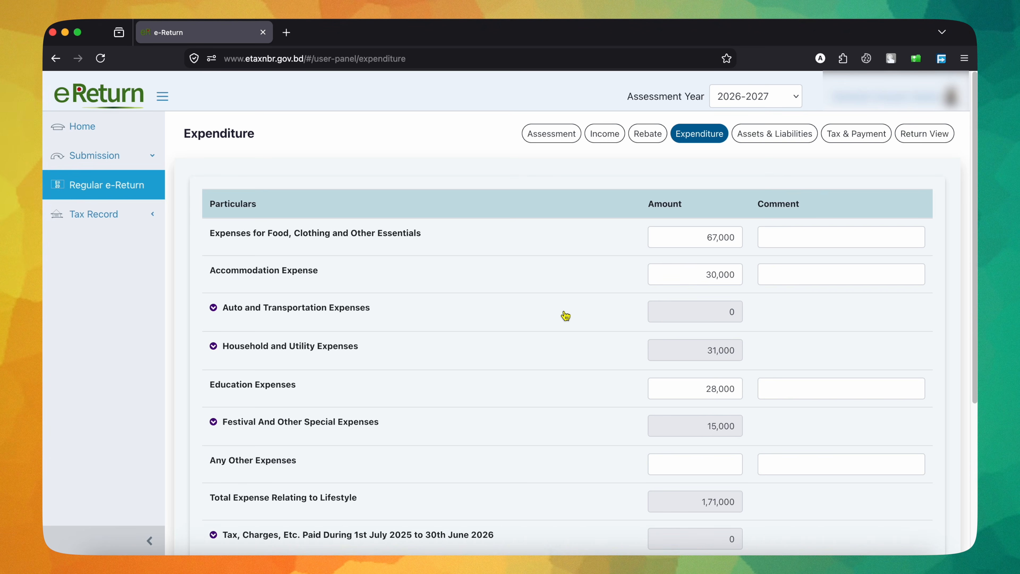
Step: Examine the expenditure particulars, including the expanded Household and Utility Expenses breakdown and the expense totals
scroll(566, 316, down, 5)
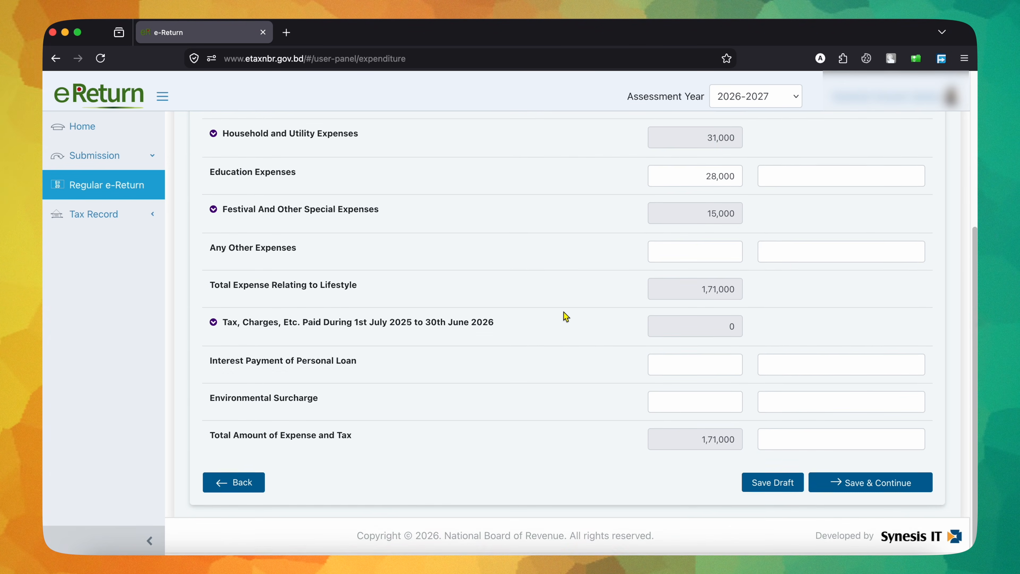
scroll(564, 312, up, 5)
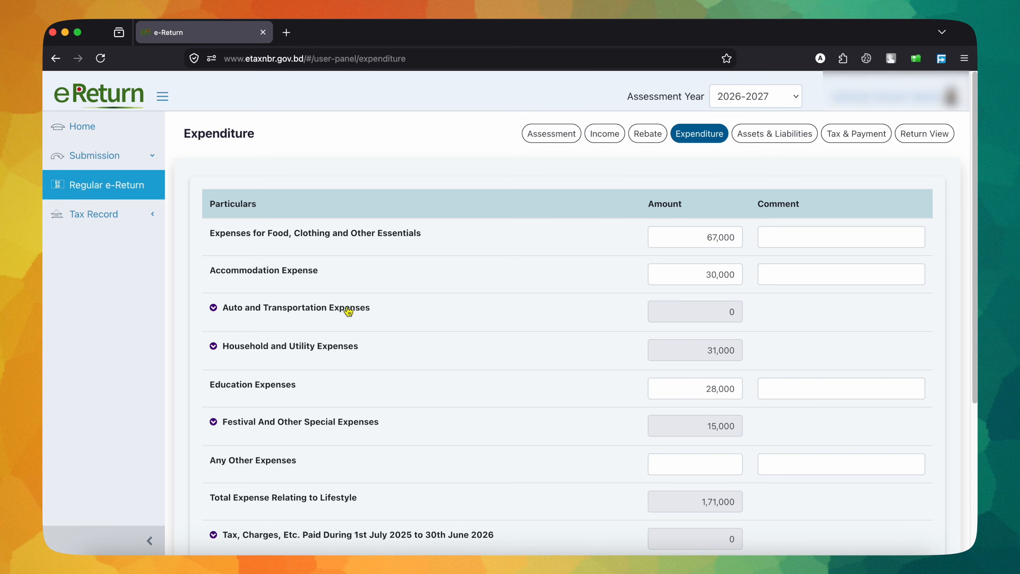
scroll(506, 396, down, 2)
click(320, 302)
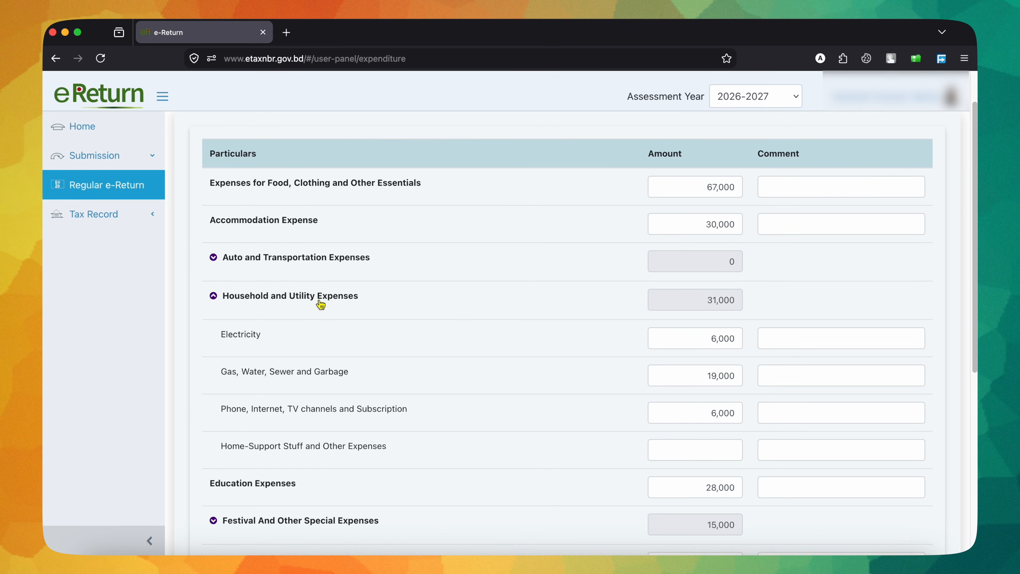
scroll(337, 449, down, 5)
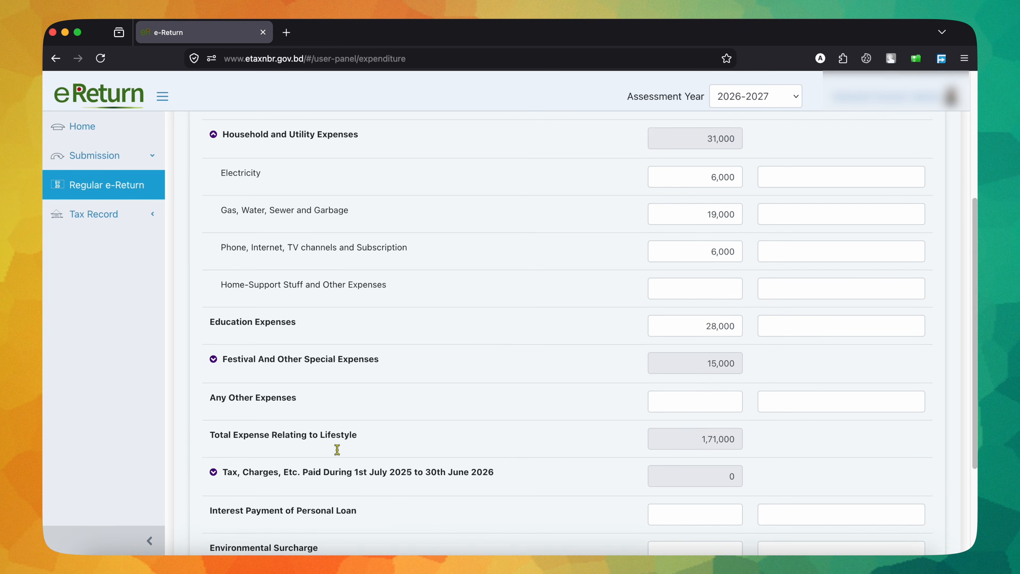
scroll(337, 449, down, 4)
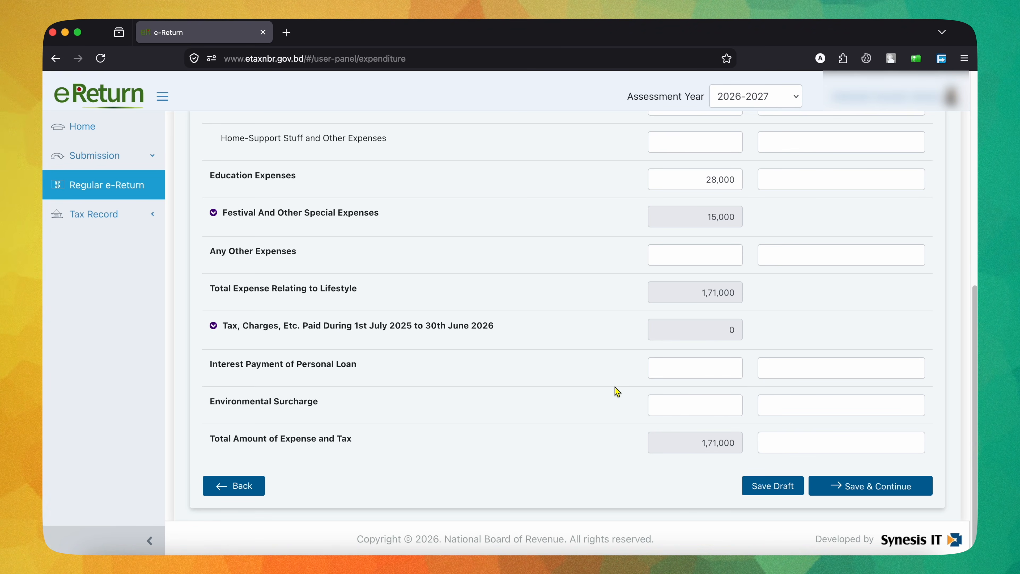
scroll(618, 392, up, 10)
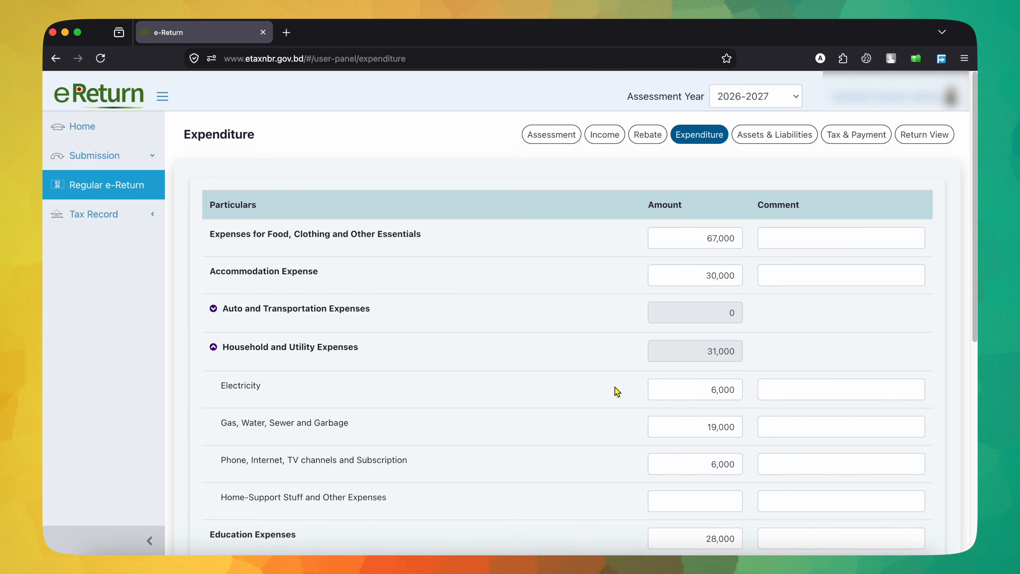
scroll(618, 392, down, 10)
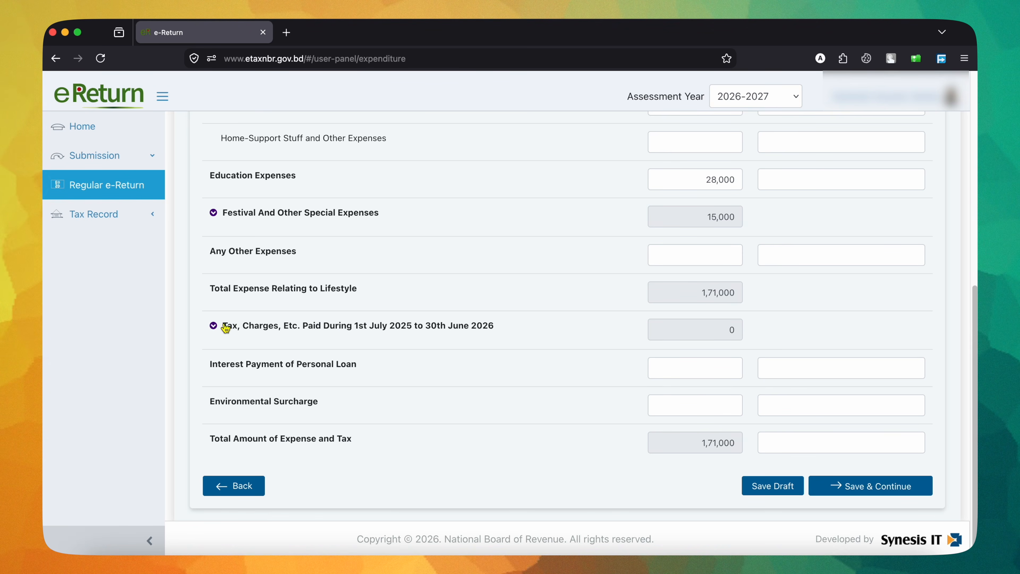
Step: Expand the tax and charges paid during the income year, and save the expenditure section to continue to Assets & Liabilities
click(217, 328)
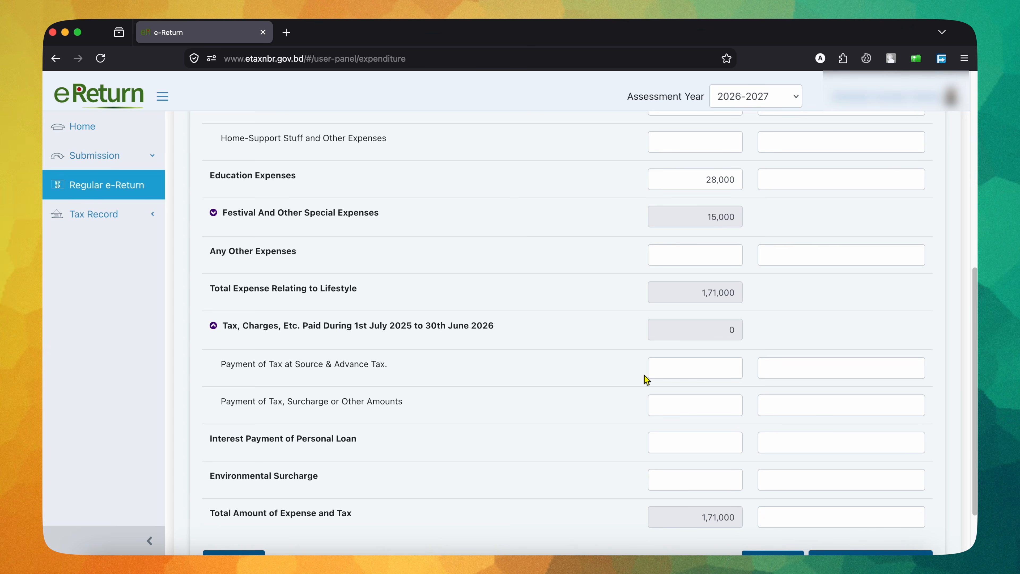
scroll(717, 395, down, 2)
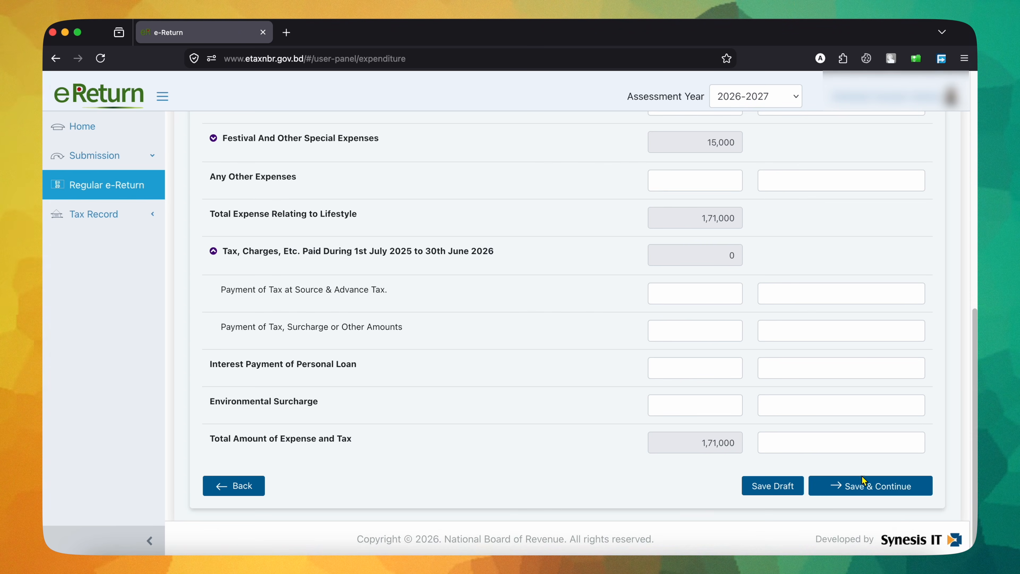
click(873, 487)
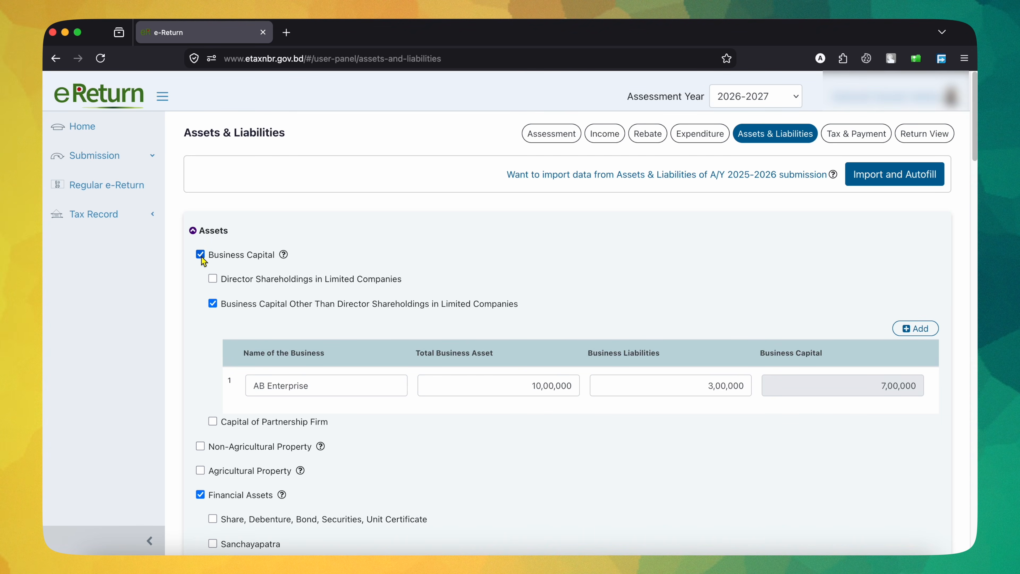
Step: Collapse and re-expand the Assets section, and examine the business name, assets, liabilities and capital of the Business Capital entry
click(194, 232)
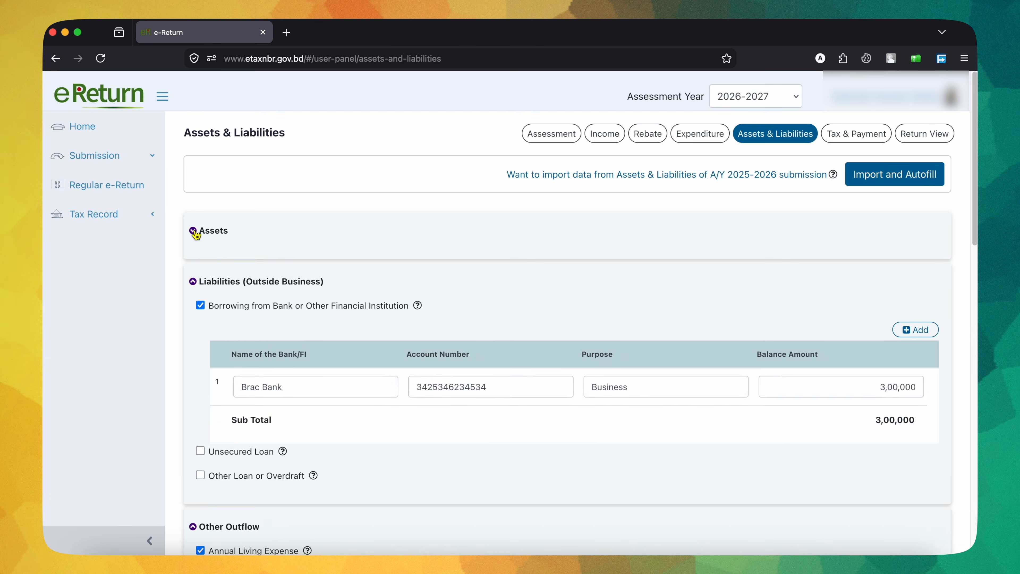
click(195, 231)
click(195, 232)
click(195, 231)
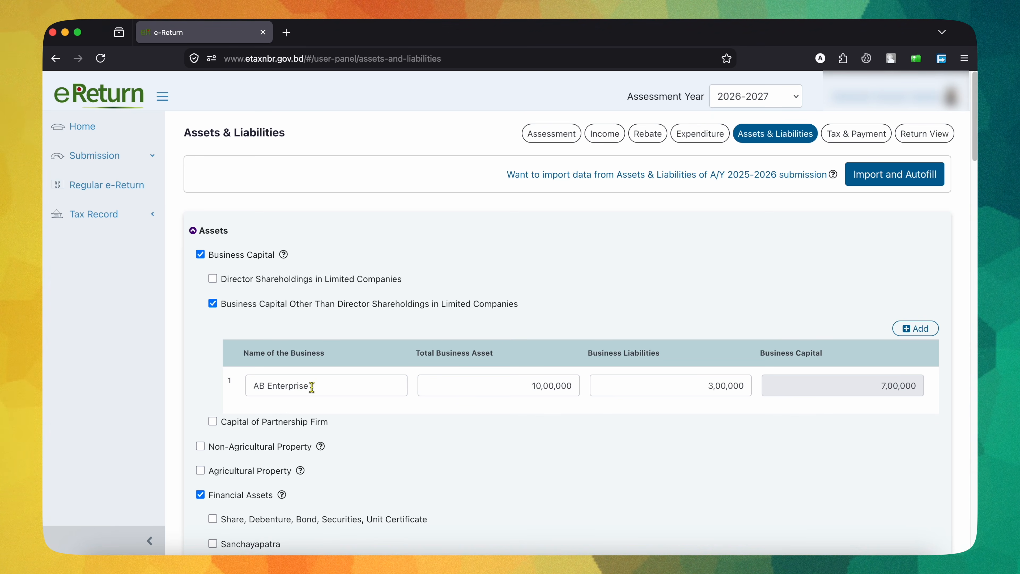
drag(334, 385, 183, 381)
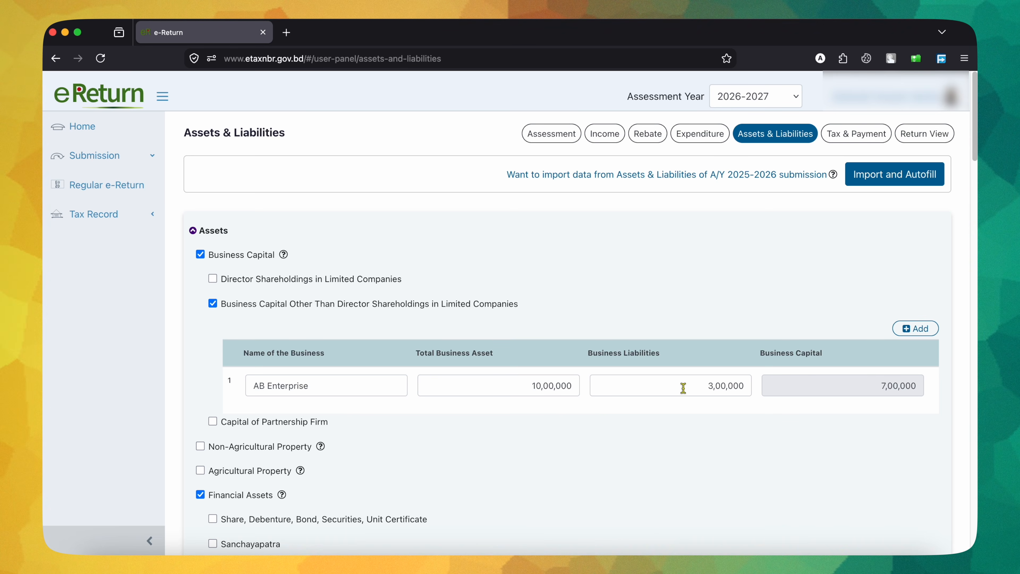
drag(683, 387, 765, 399)
click(765, 417)
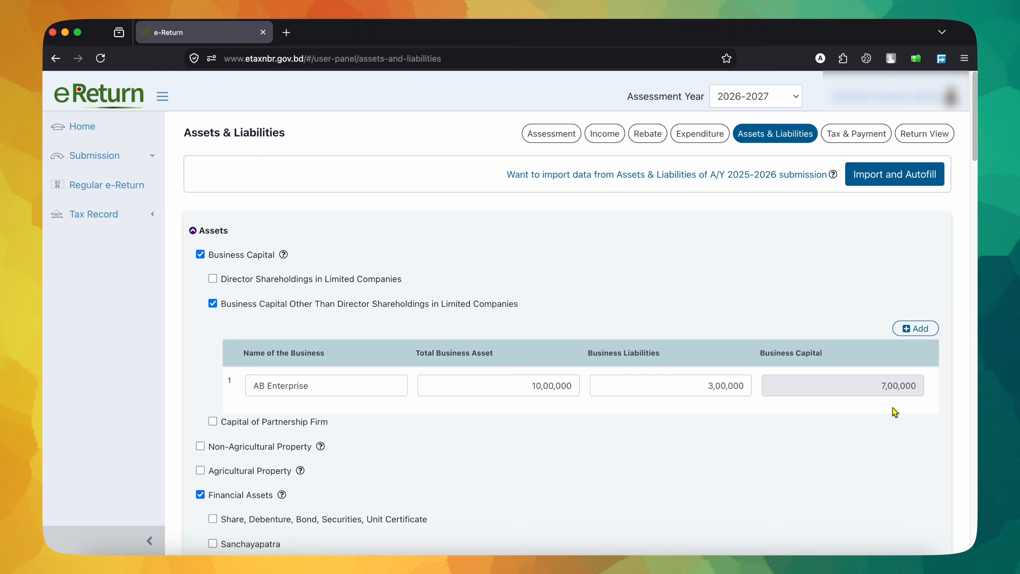
Step: Examine the DPS entry under Financial Assets alongside the Business Capital entry, checking its bank and balance amount
scroll(892, 408, down, 7)
scroll(892, 407, down, 1)
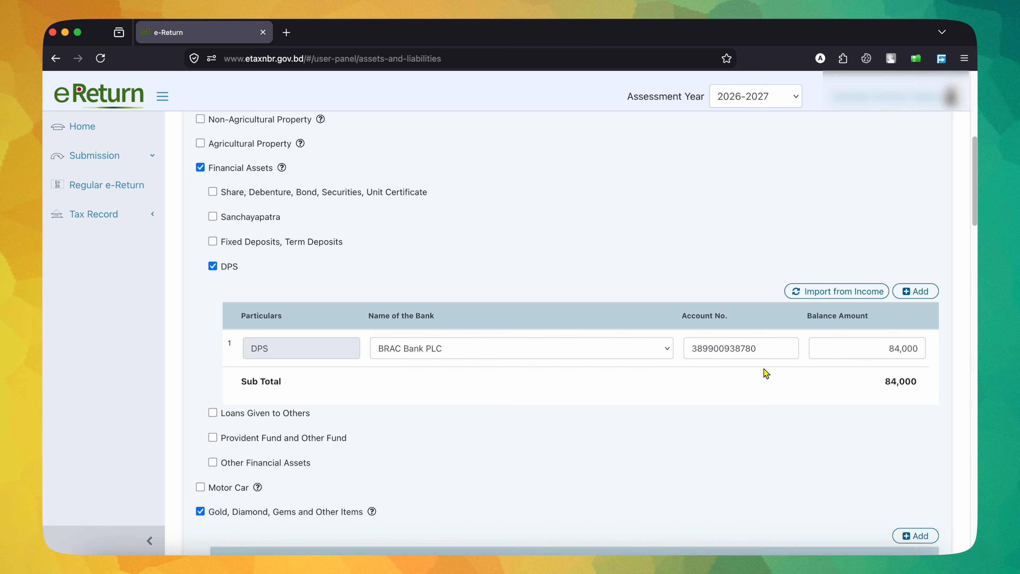
scroll(765, 371, down, 2)
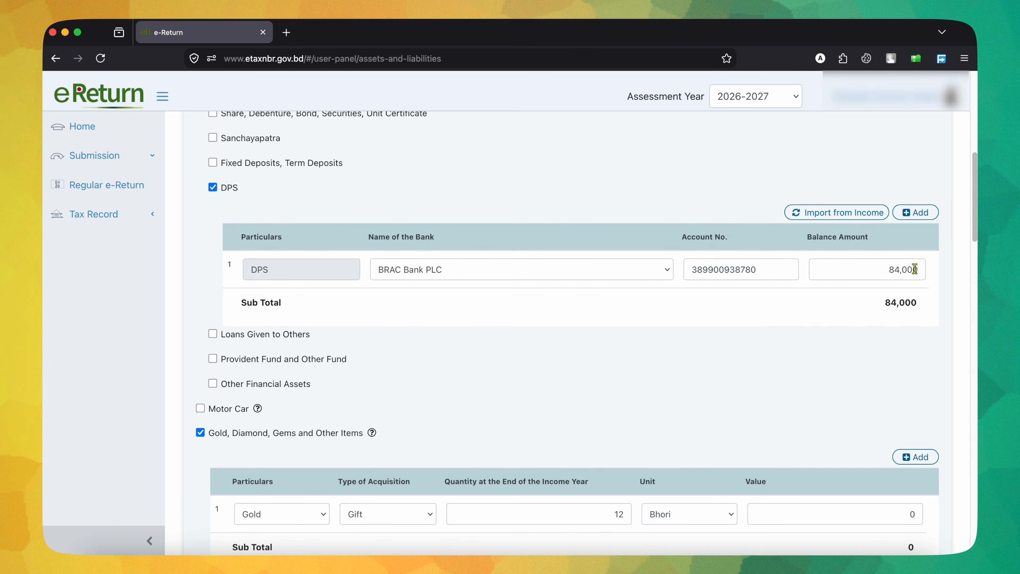
scroll(838, 340, up, 10)
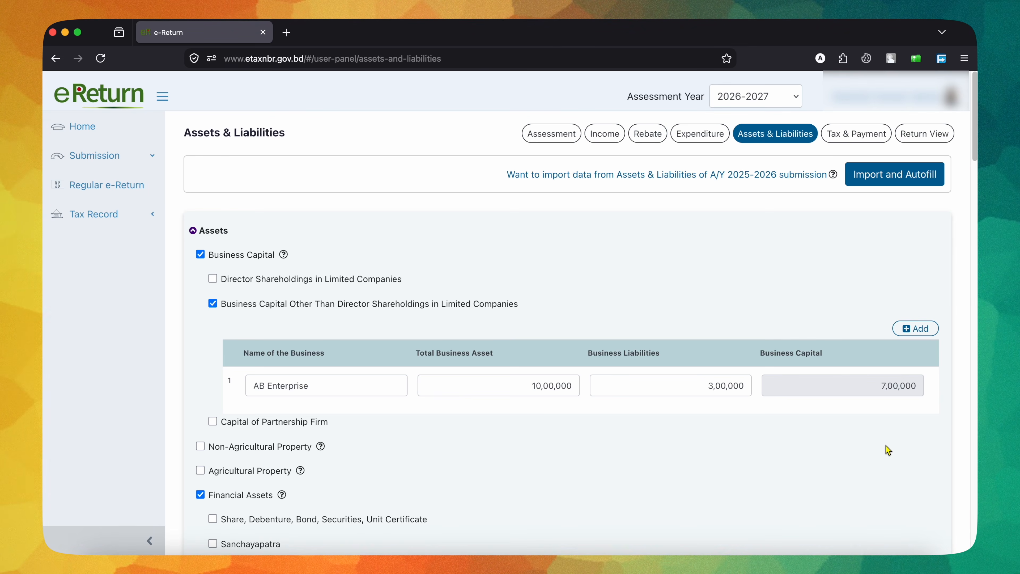
scroll(889, 449, down, 5)
scroll(888, 449, down, 4)
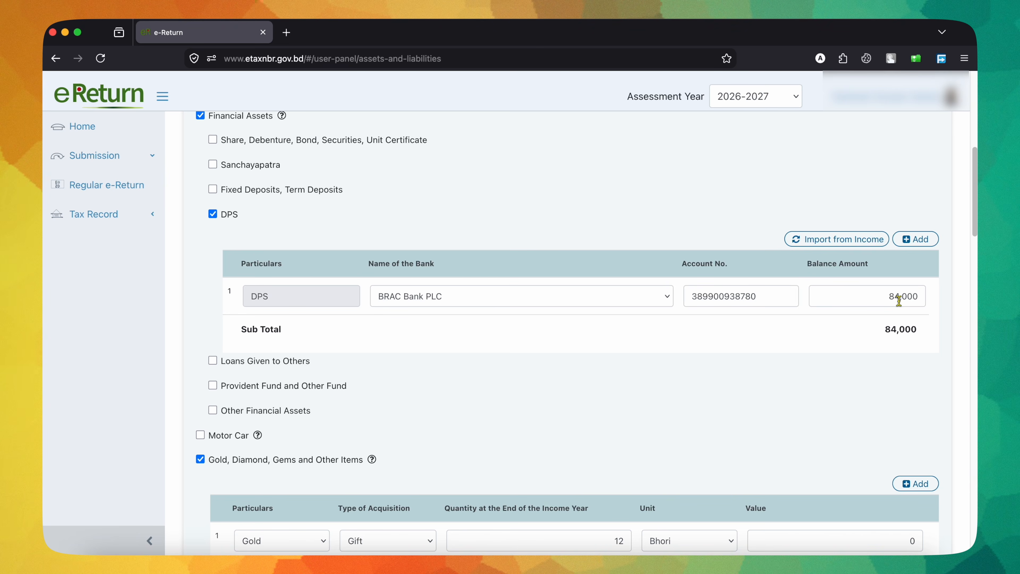
scroll(672, 191, up, 10)
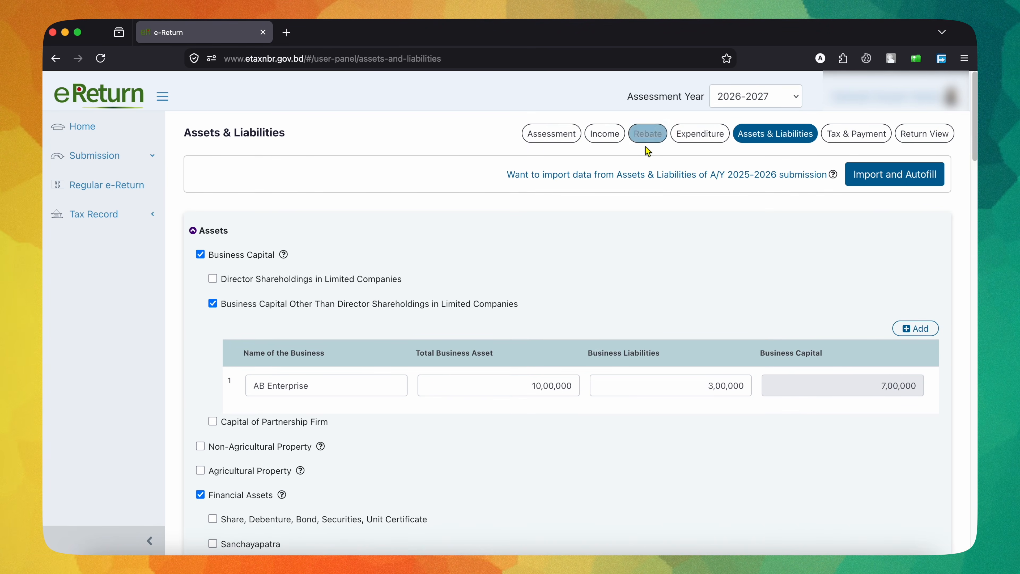
scroll(707, 358, down, 10)
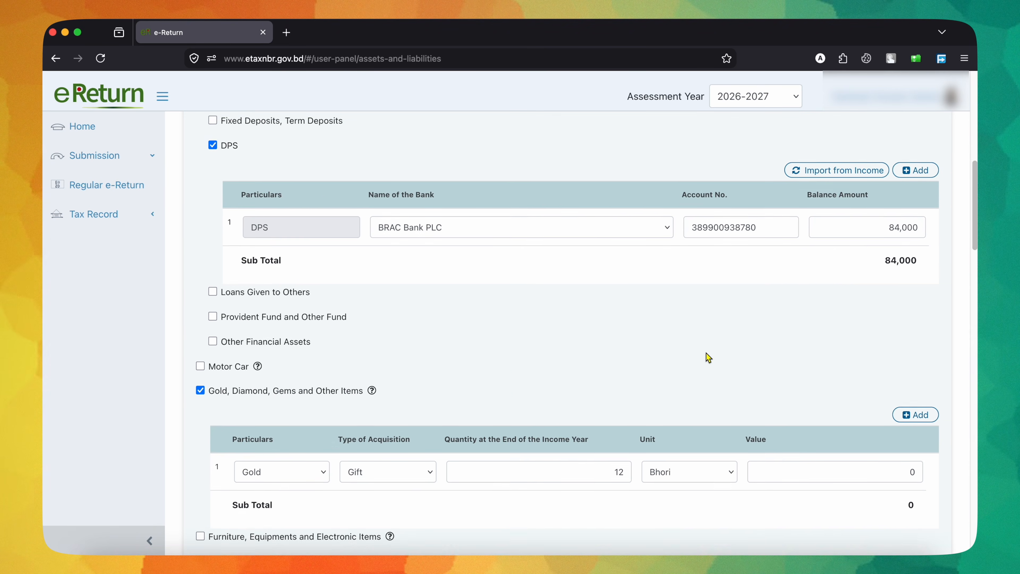
Step: Examine the gold row under Gold, Diamond, Gems and Other Items, including its unit and type of acquisition choices
scroll(707, 358, down, 2)
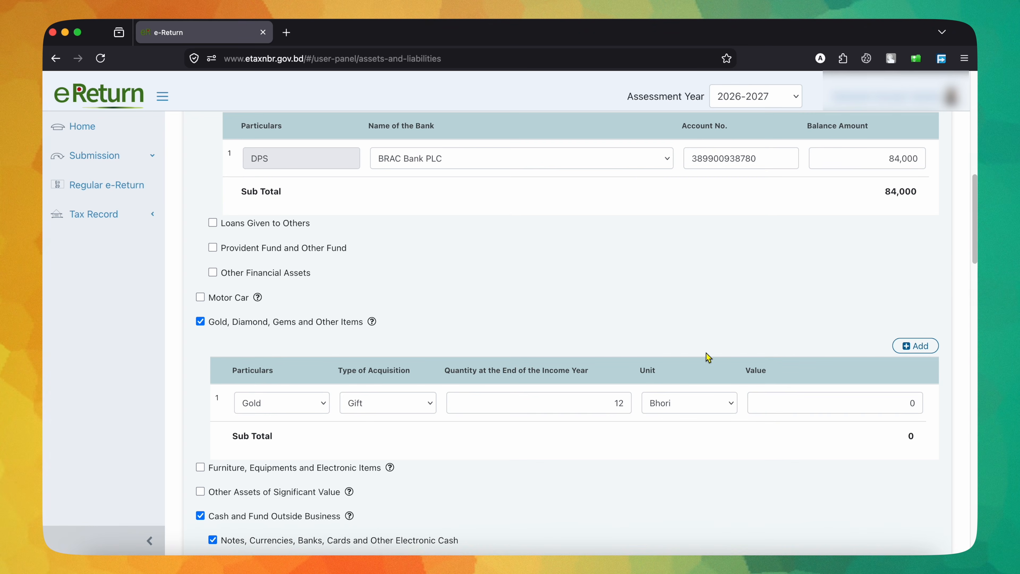
scroll(620, 333, down, 6)
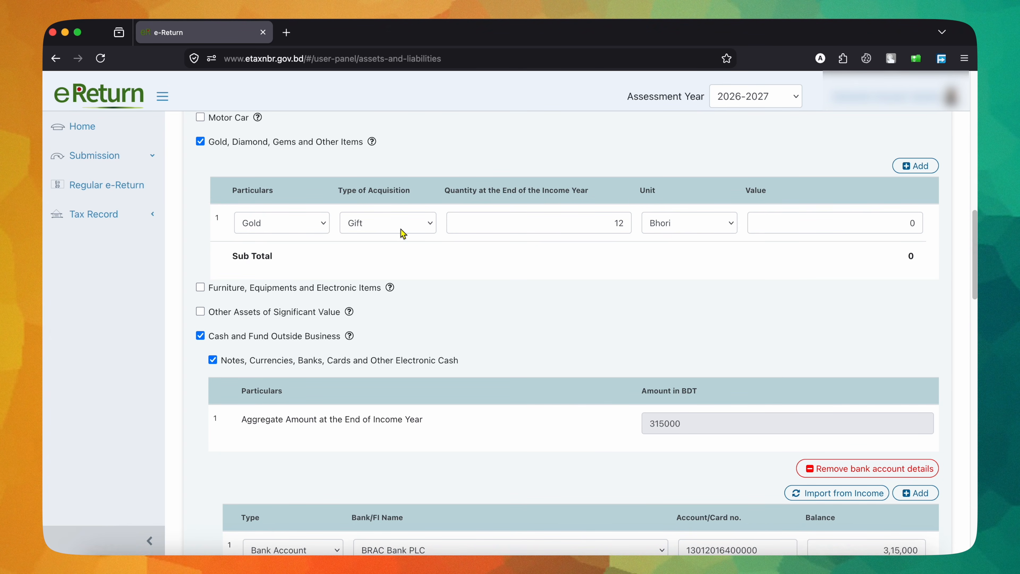
click(677, 225)
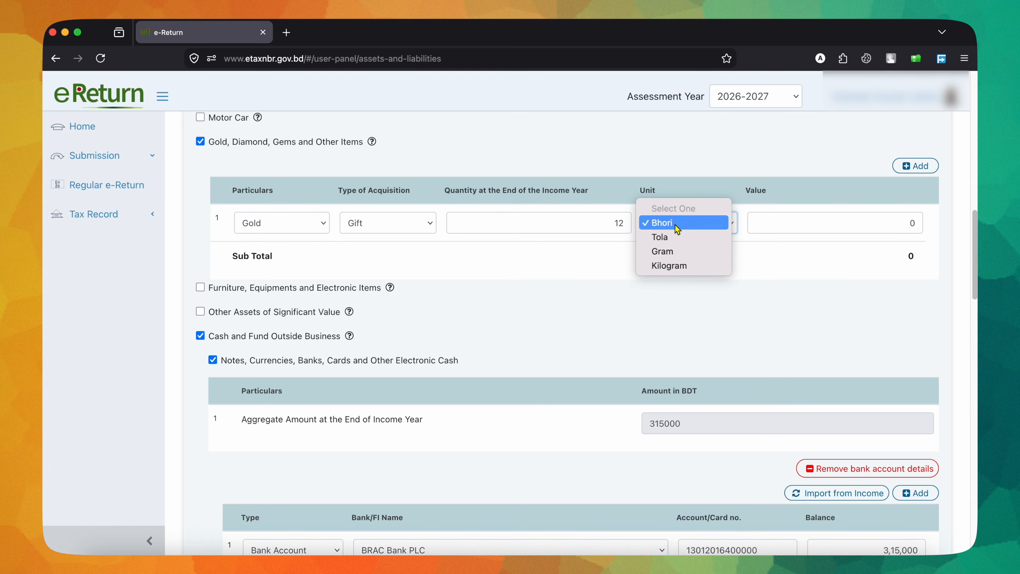
click(675, 226)
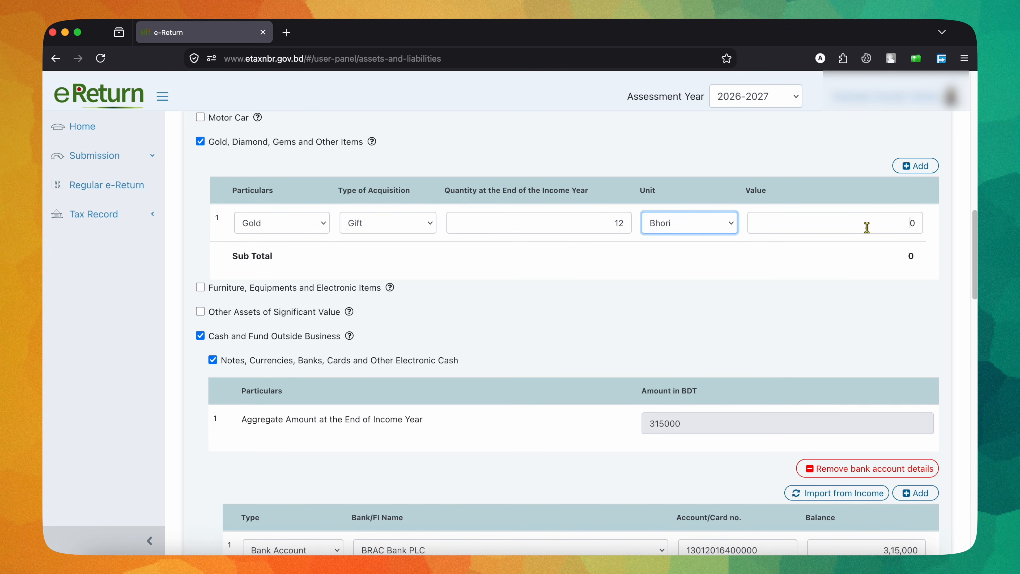
click(932, 254)
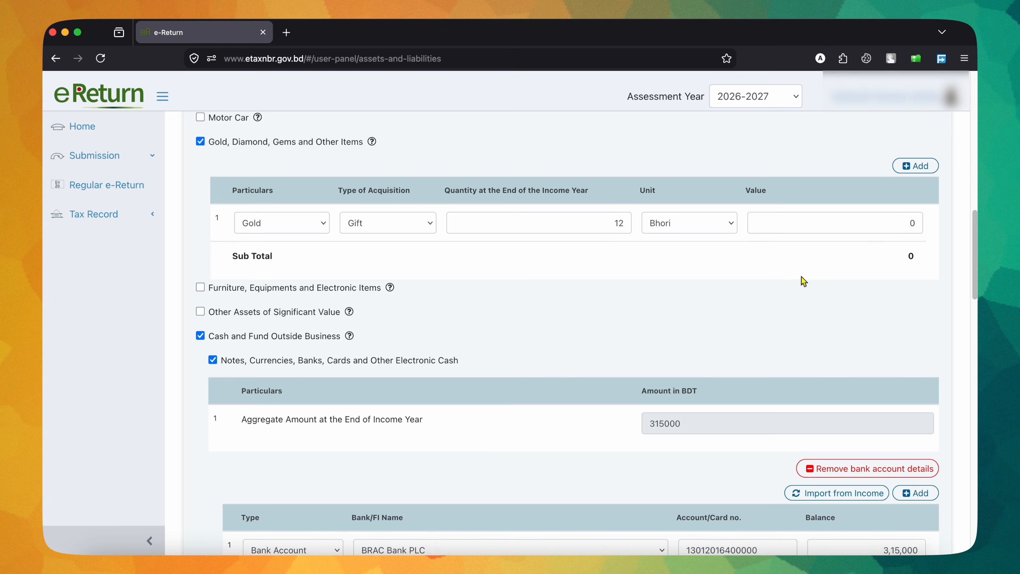
click(428, 224)
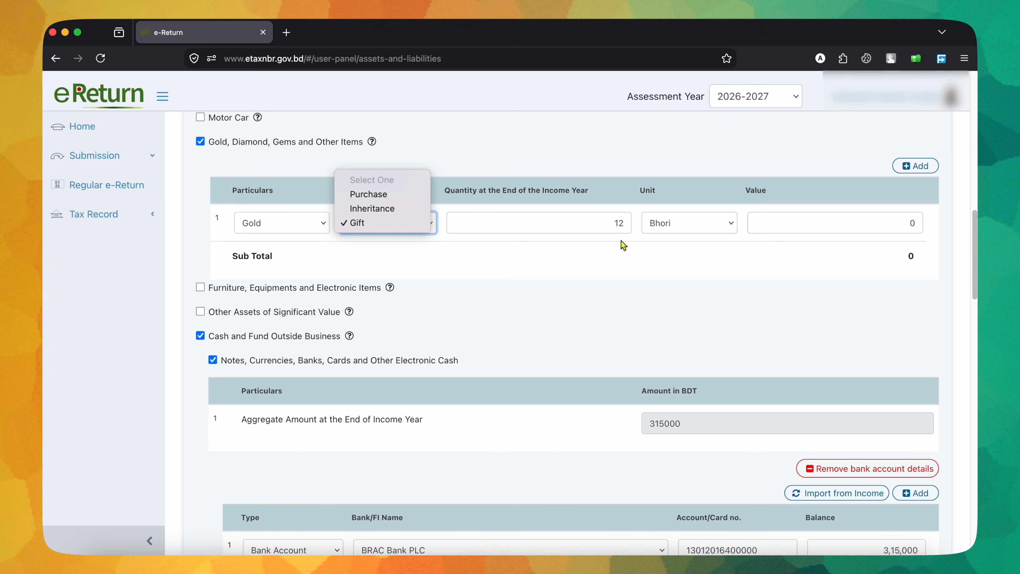
click(655, 253)
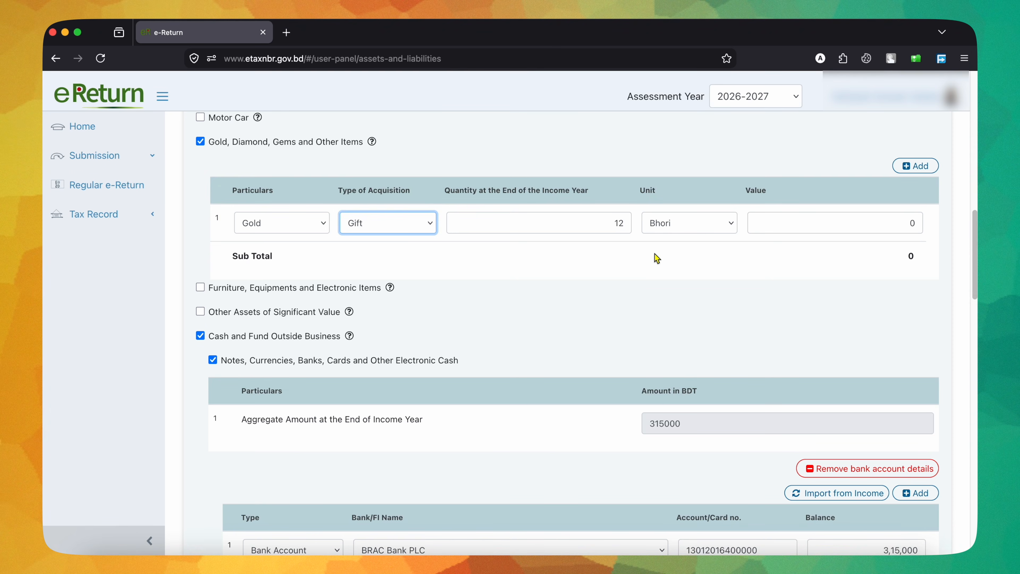
scroll(657, 257, down, 3)
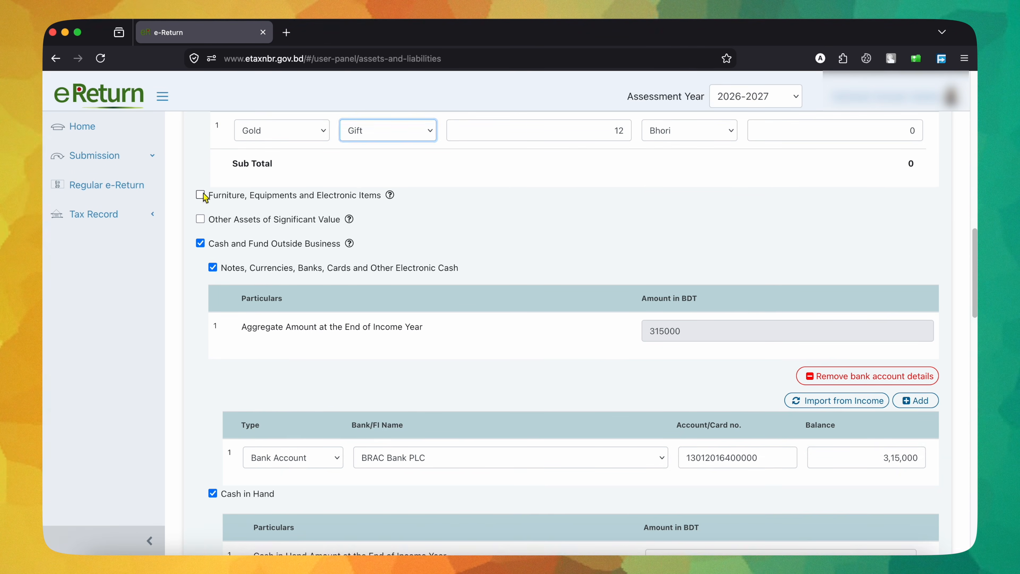
Step: Include Furniture, Equipments and Electronic Items in the assets and set the first row's type of acquisition to Purchase
click(200, 195)
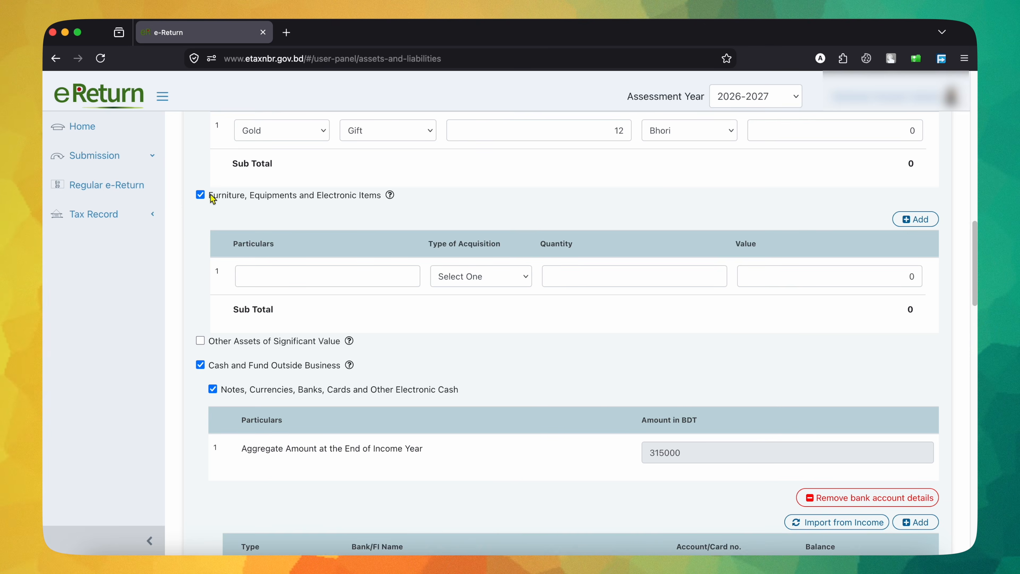
click(200, 196)
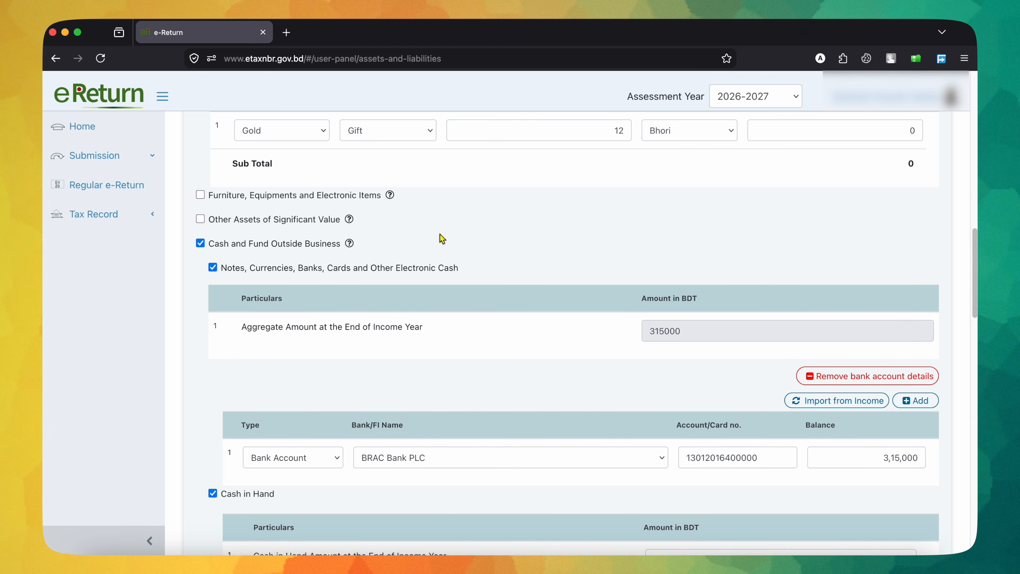
click(200, 195)
click(328, 283)
click(481, 276)
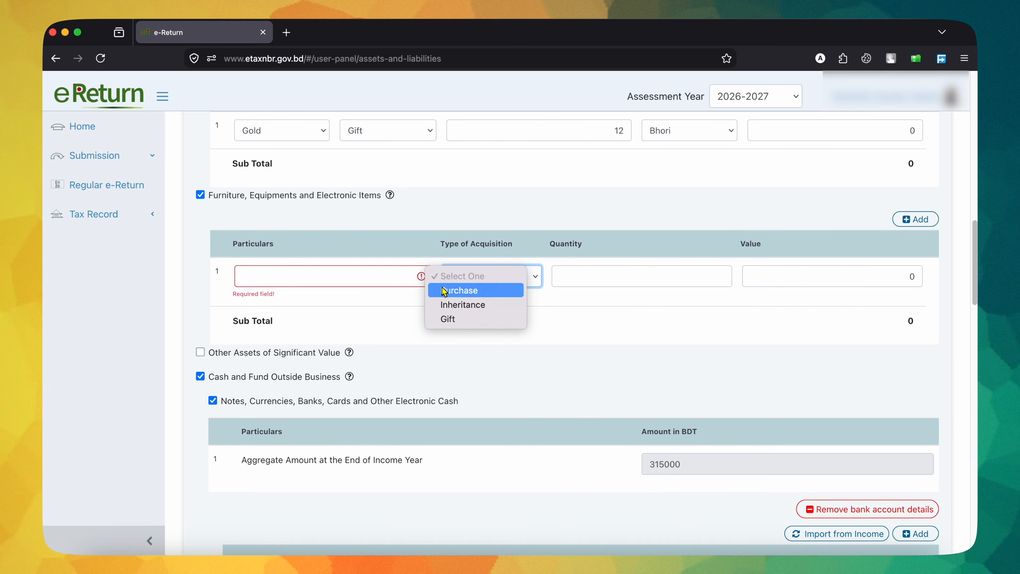
click(466, 290)
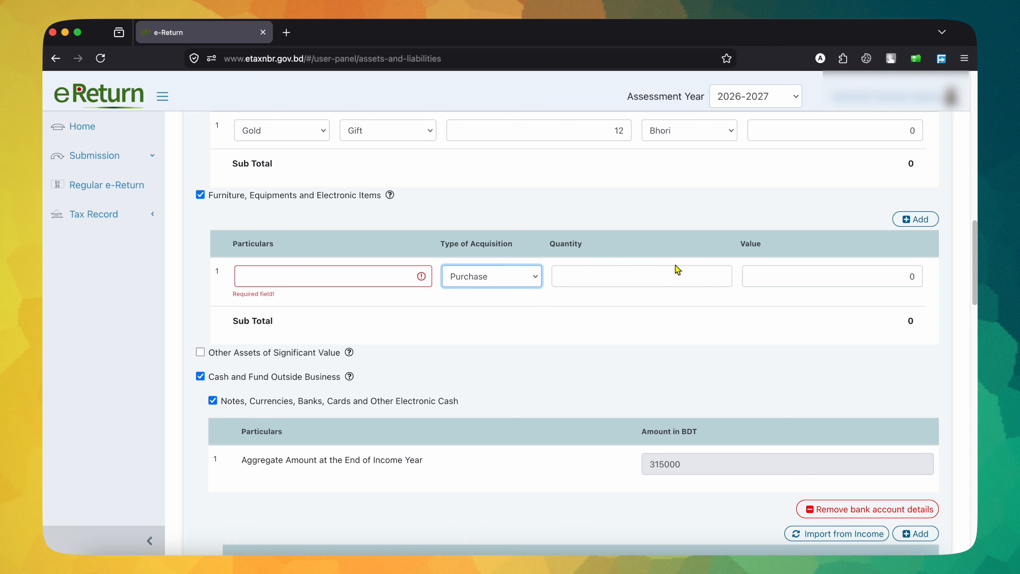
Step: Look over the Liabilities (Outside Business) and Other Outflow sections below the assets
scroll(503, 364, down, 20)
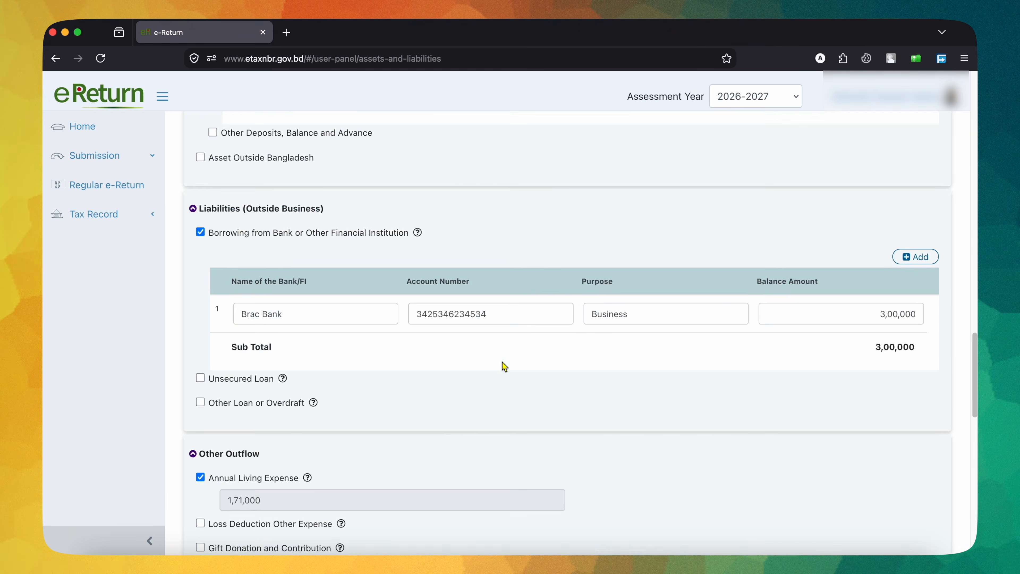
scroll(503, 364, up, 15)
scroll(503, 365, down, 4)
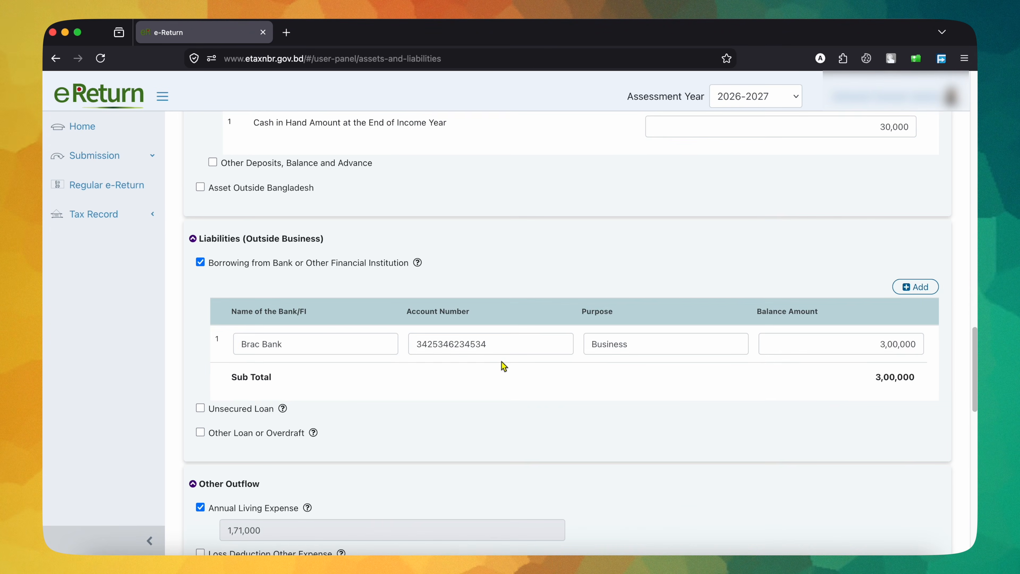
scroll(503, 365, up, 8)
scroll(503, 365, down, 12)
scroll(503, 366, up, 1)
scroll(502, 363, up, 10)
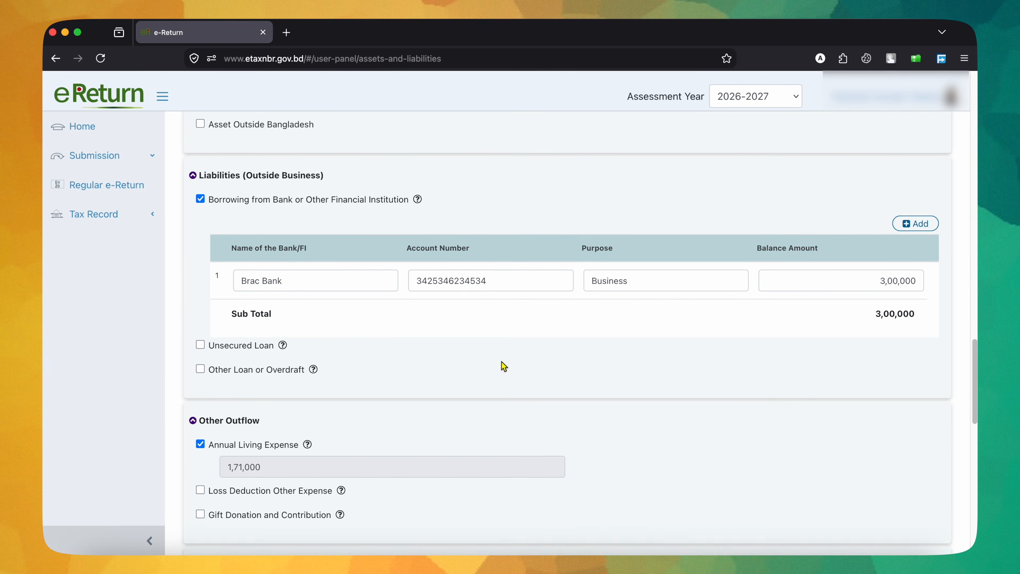
scroll(504, 365, up, 4)
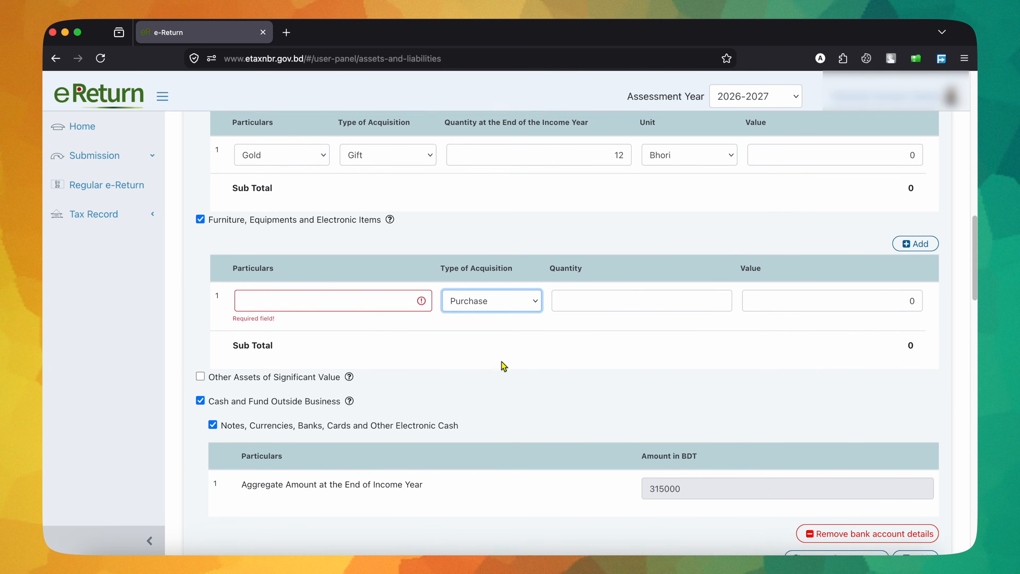
Step: Fill in the furniture and equipment row with particulars Furniture, quantity 2 and acquisition type Inheritance
click(338, 312)
double_click(228, 232)
key(super+c)
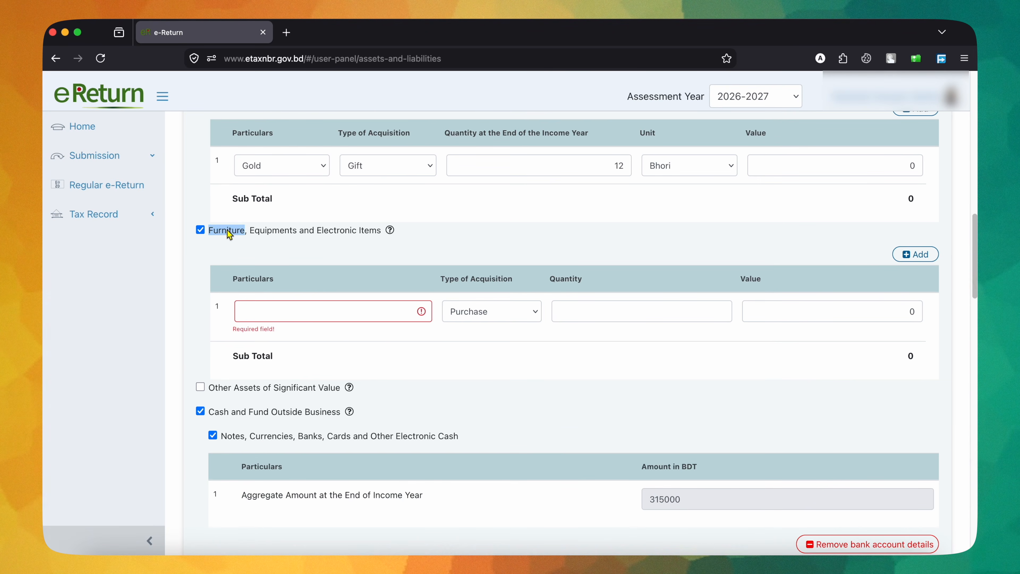
click(276, 309)
key(super+v)
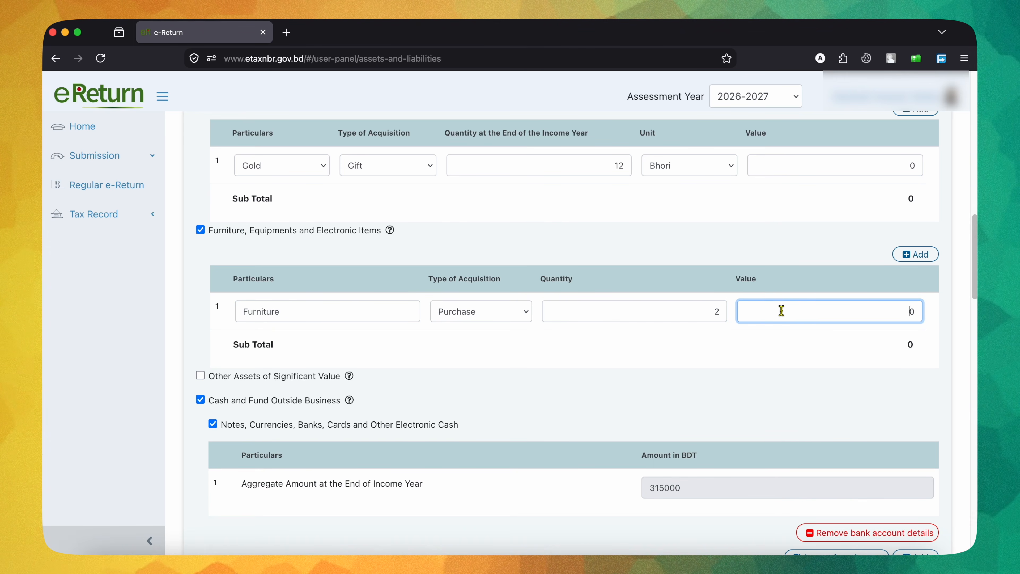
click(518, 312)
click(504, 326)
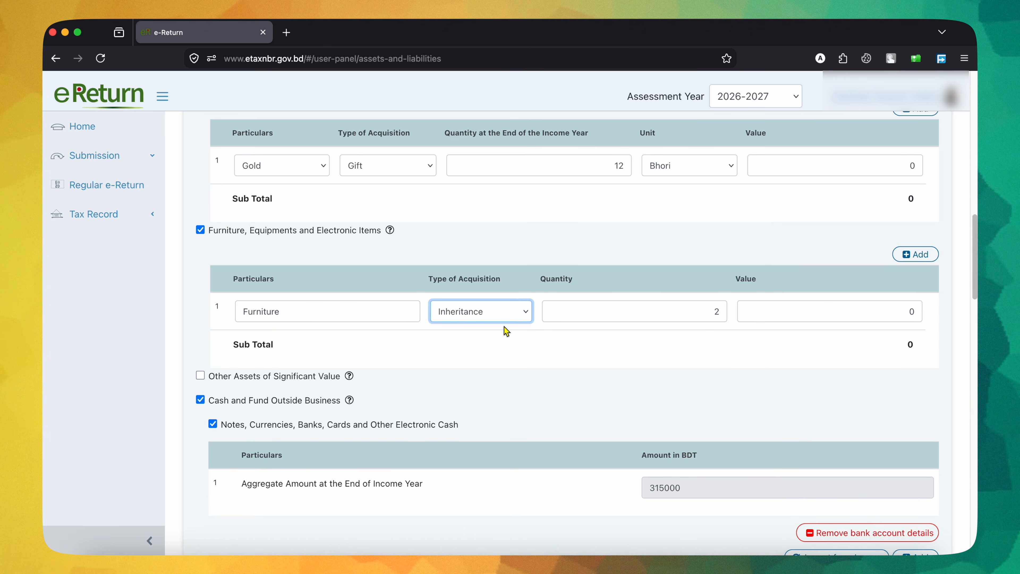
click(838, 347)
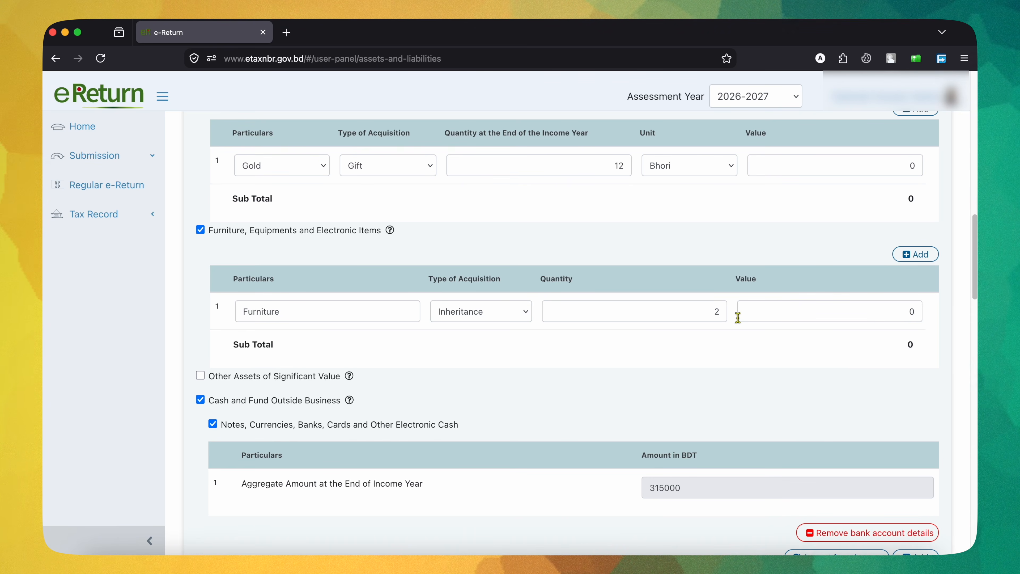
Step: Add a blank second row to the bank account details under Cash and Fund Outside Business, and delete it again
scroll(696, 318, down, 6)
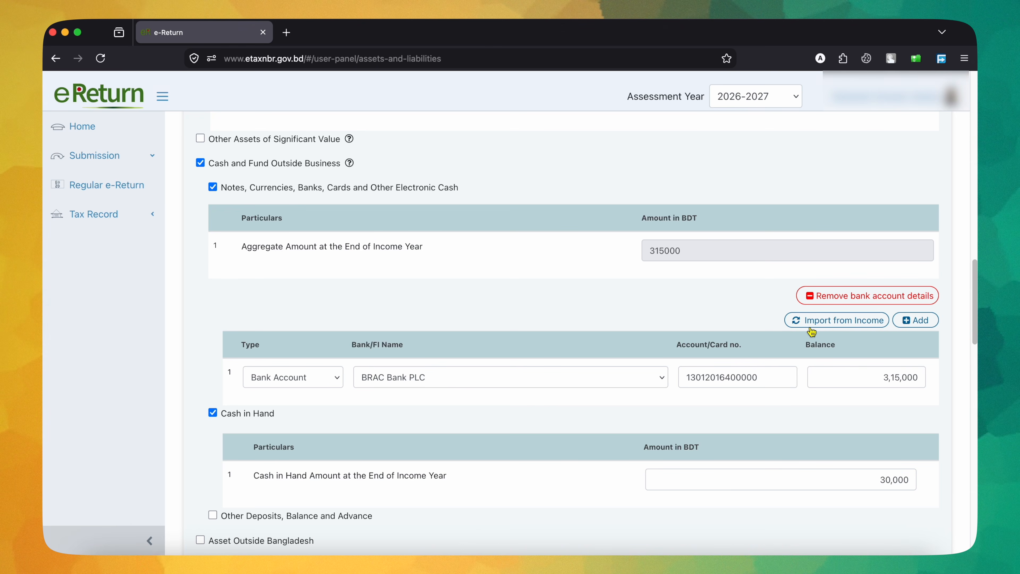
click(924, 321)
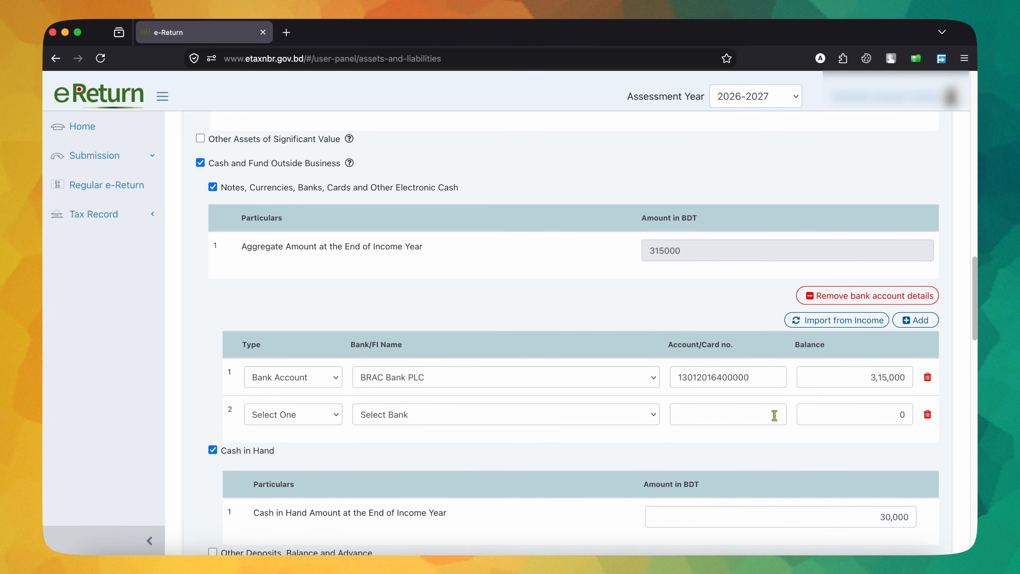
click(927, 416)
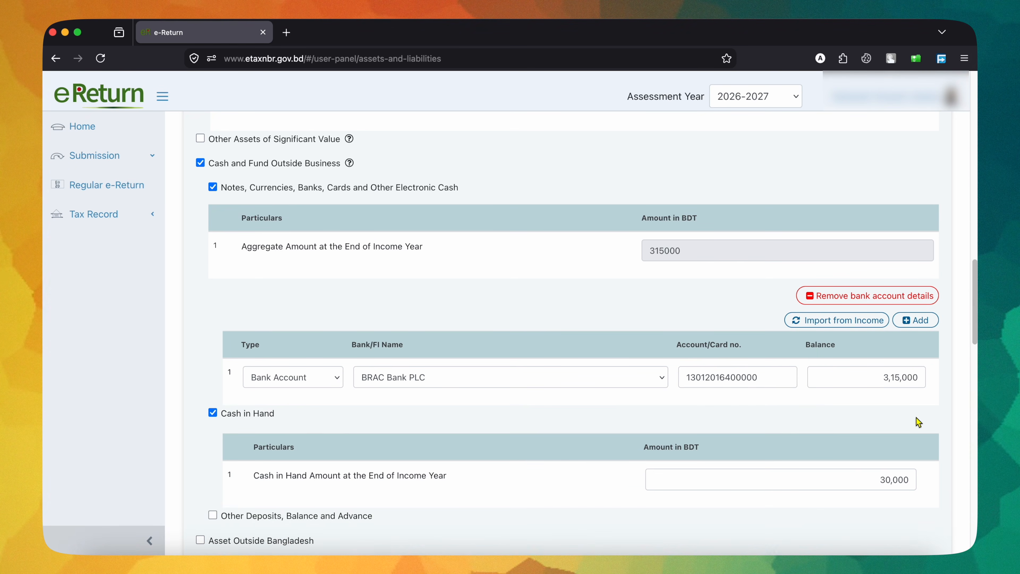
Step: Examine the bank account row's type, bank name, account number and balance under Cash and Fund Outside Business
click(282, 375)
click(284, 379)
click(417, 383)
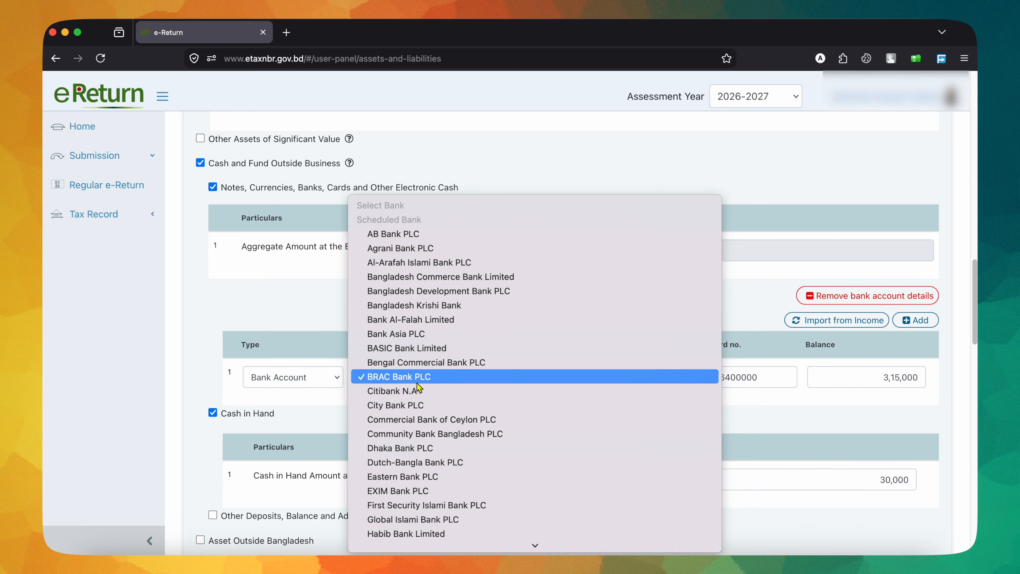
click(416, 383)
click(744, 376)
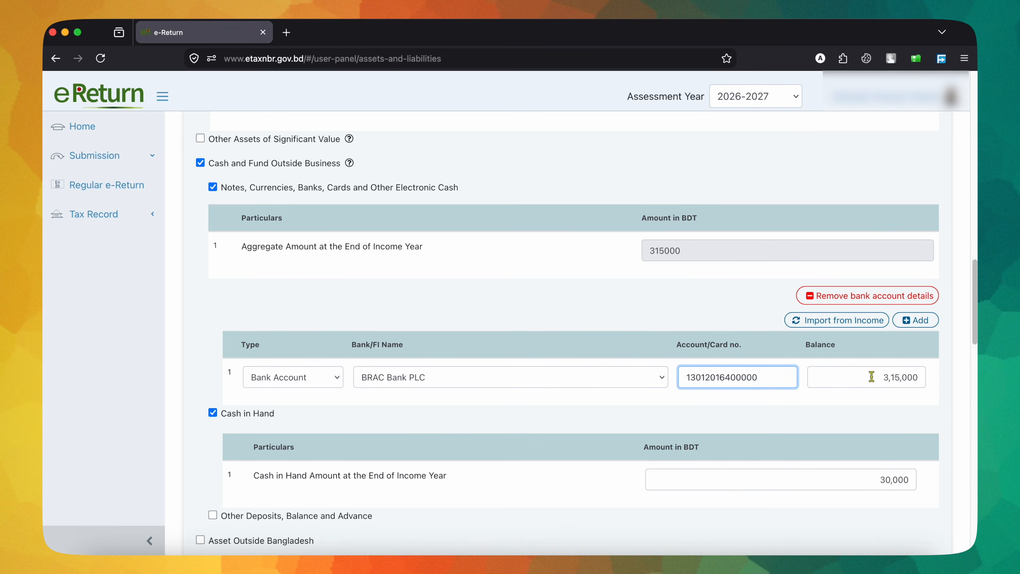
drag(871, 377, 932, 378)
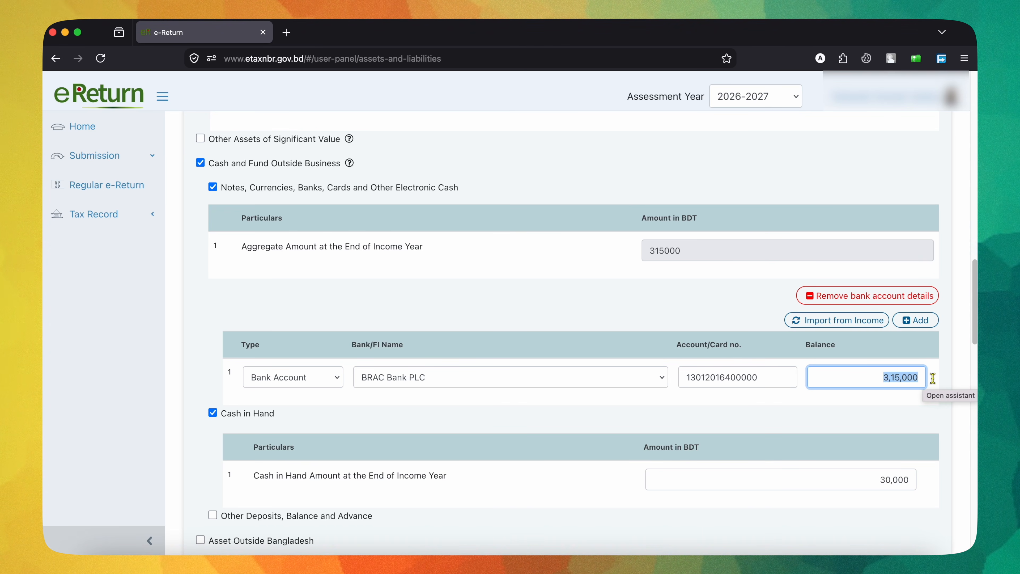
click(934, 382)
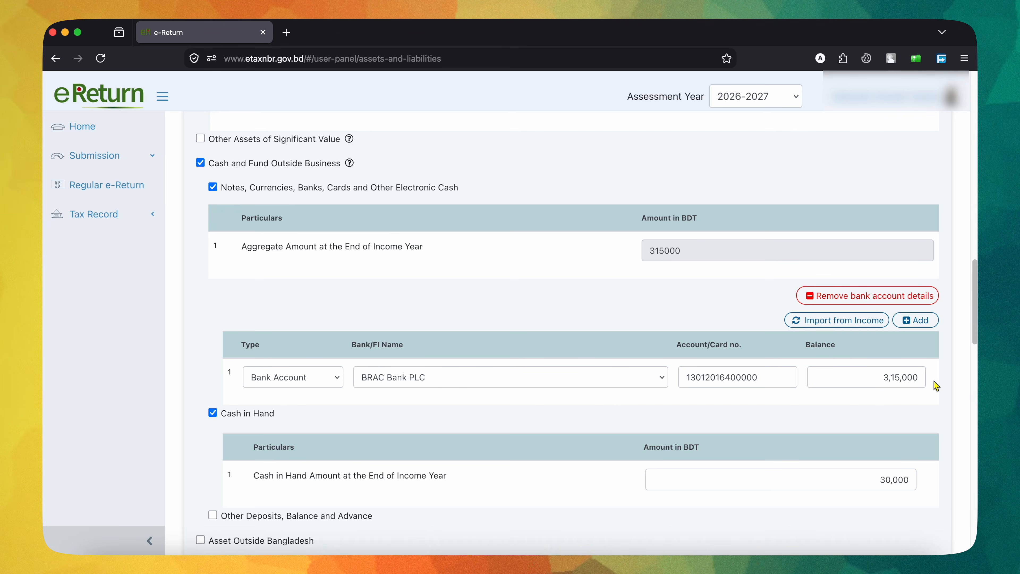
Step: Examine the Cash in Hand amount at the end of the income year
scroll(904, 402, down, 1)
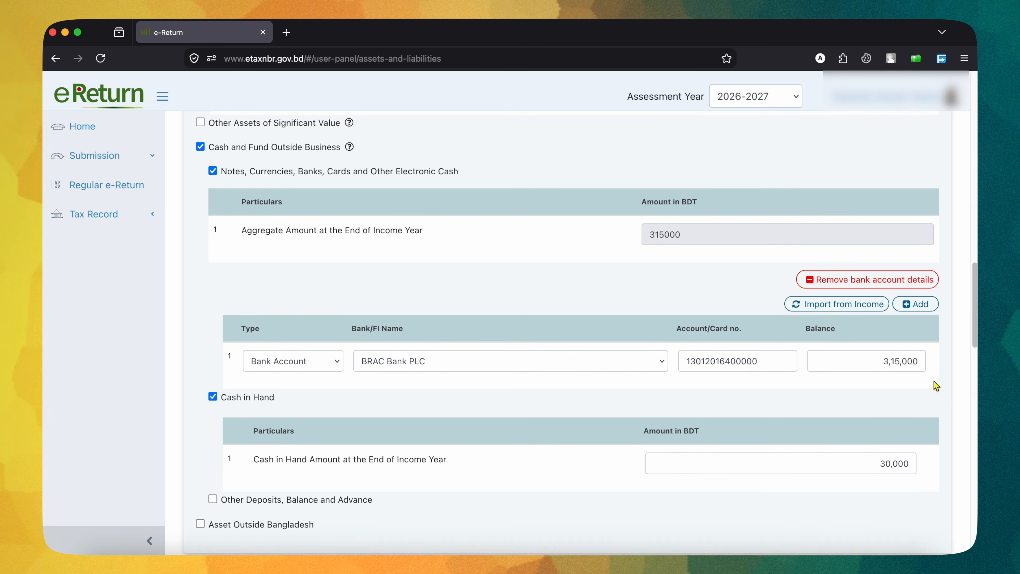
click(873, 461)
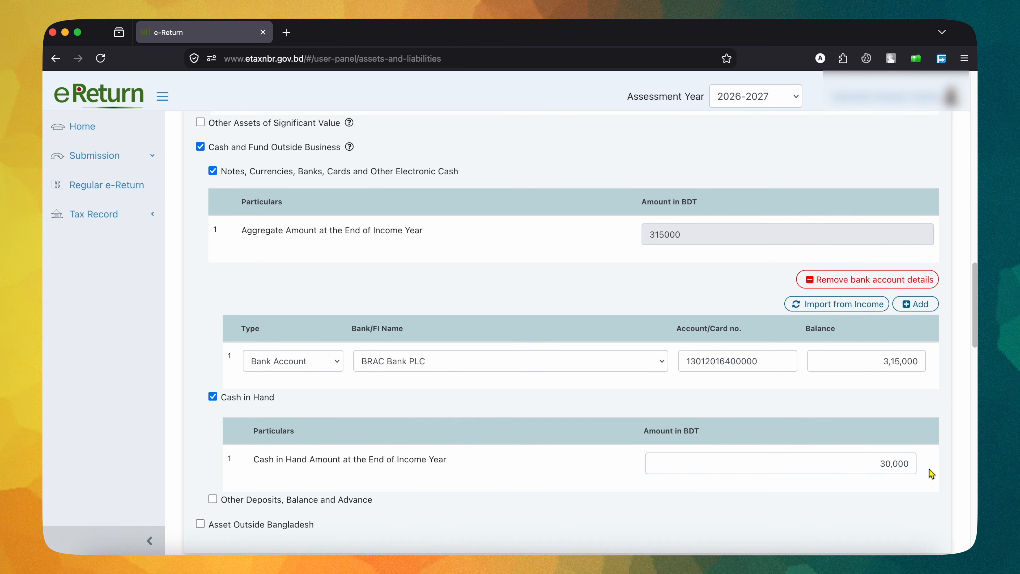
drag(881, 465, 914, 464)
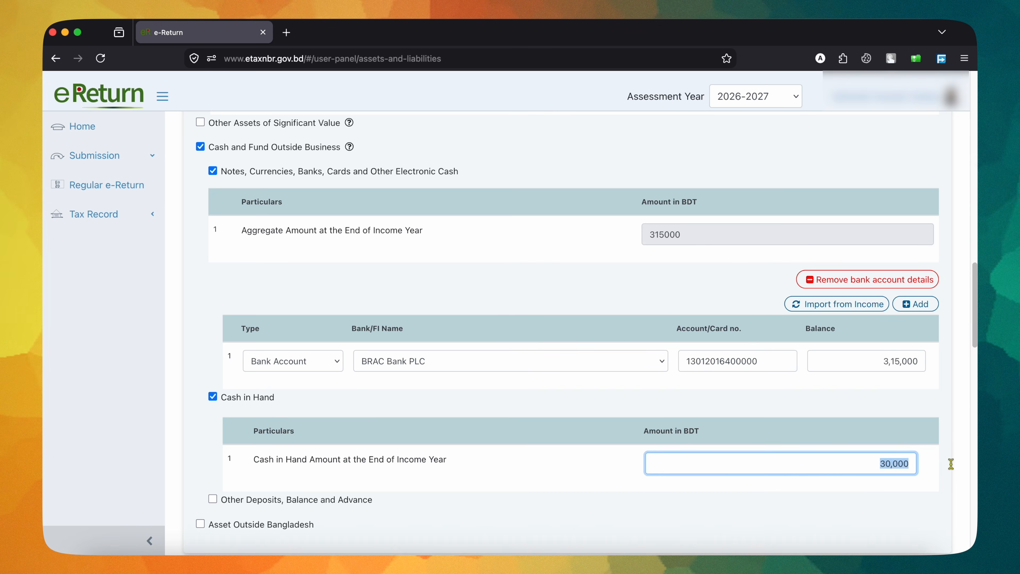
scroll(950, 463, down, 20)
scroll(801, 338, up, 20)
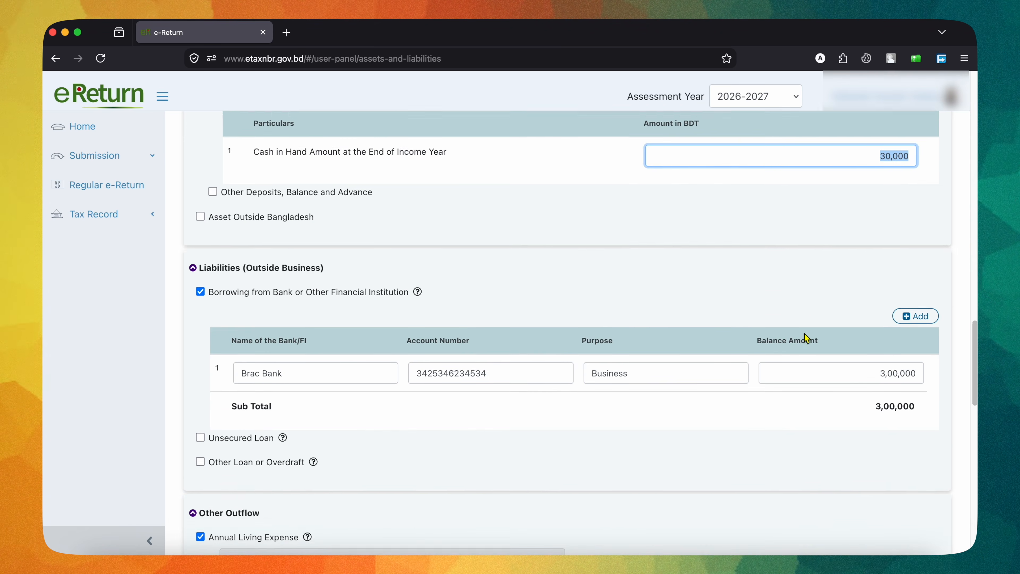
scroll(806, 338, up, 3)
click(802, 337)
Step: Compare the bank borrowing entry under Liabilities (Outside Business) with the business liabilities of the Business Capital entry
scroll(800, 335, down, 3)
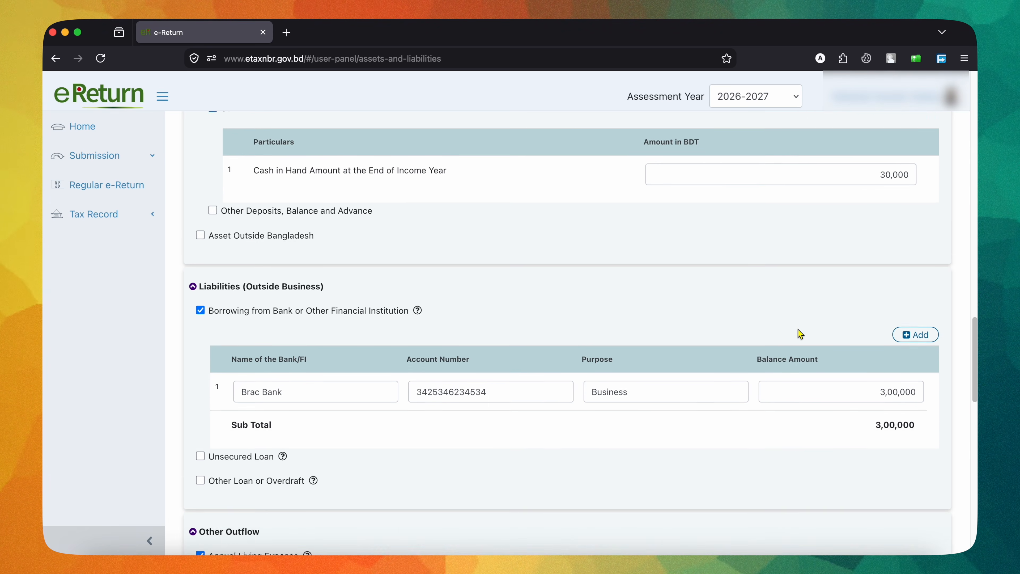
scroll(800, 333, down, 5)
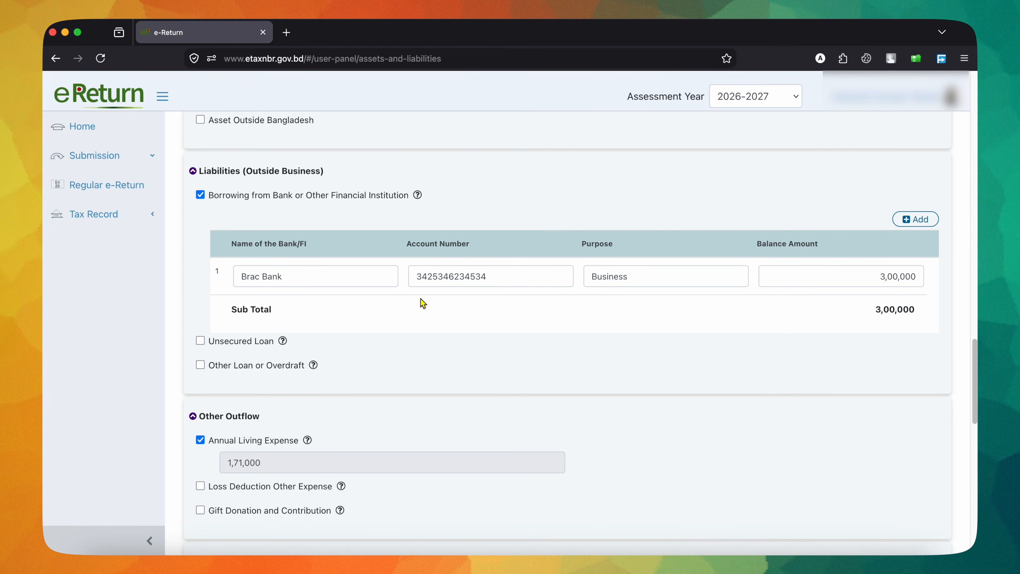
scroll(662, 300, up, 15)
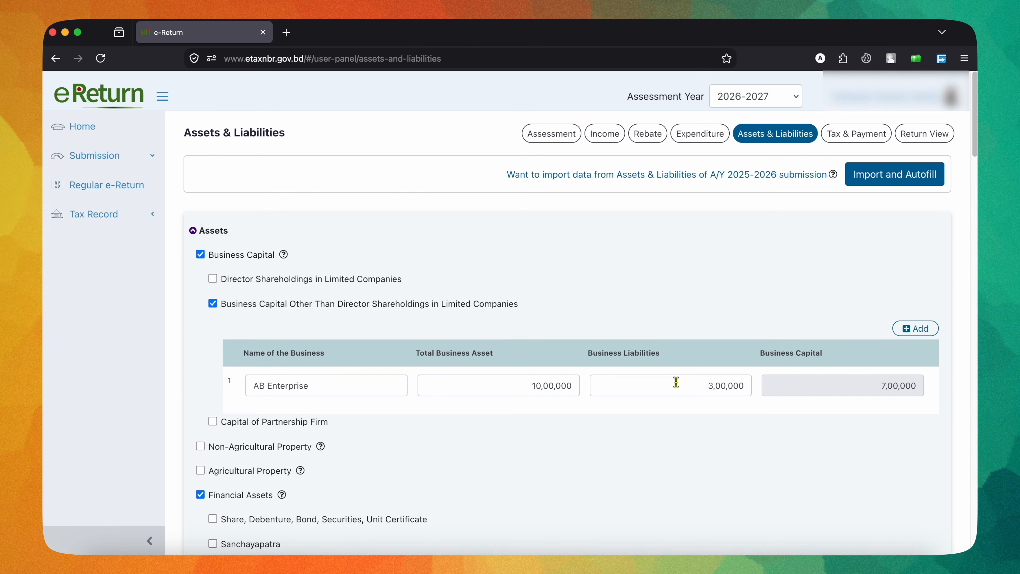
scroll(748, 395, down, 15)
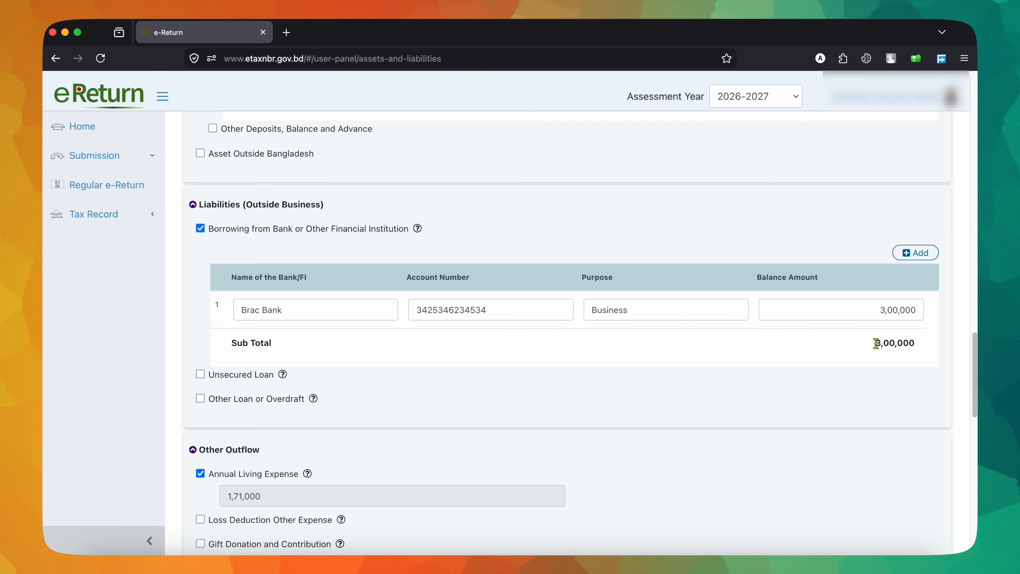
scroll(876, 344, down, 8)
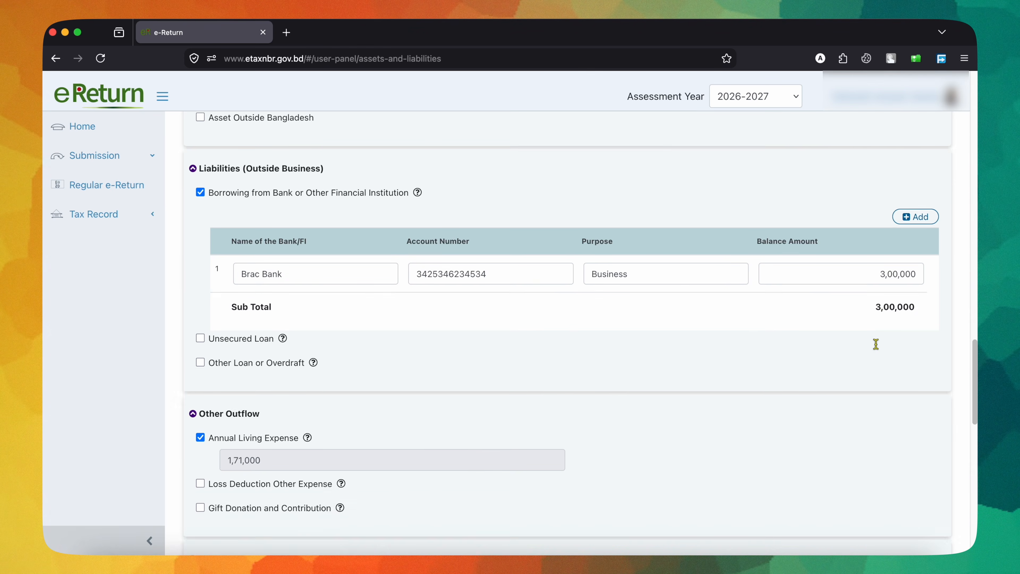
Step: Examine the Annual Living Expense under Other Outflow and its link to the Expenditure section
scroll(874, 342, up, 2)
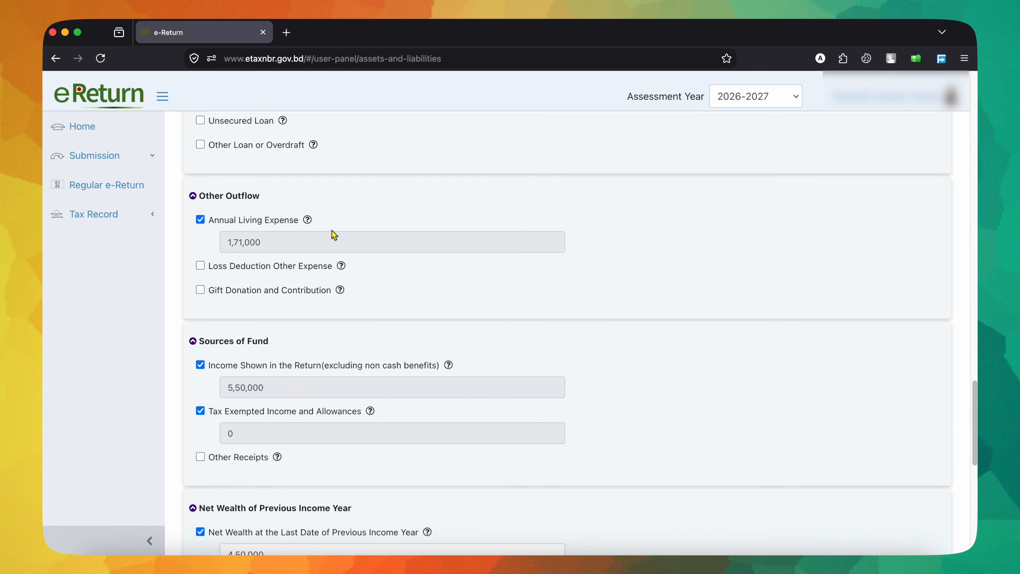
scroll(390, 252, up, 20)
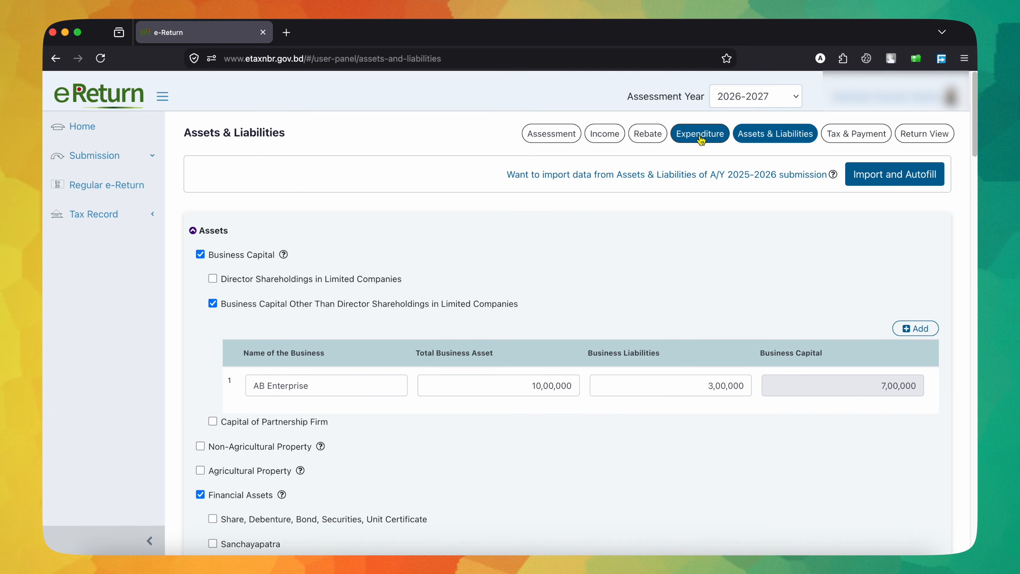
scroll(631, 315, down, 12)
scroll(632, 314, down, 13)
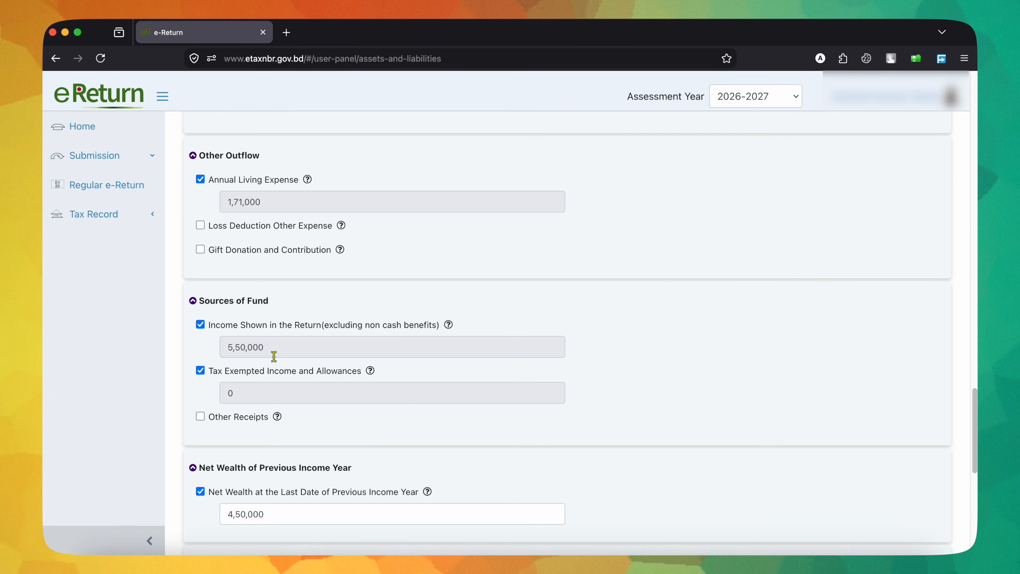
Step: Examine the Sources of Fund, the net wealth of the previous income year and the Summary table
scroll(590, 310, up, 20)
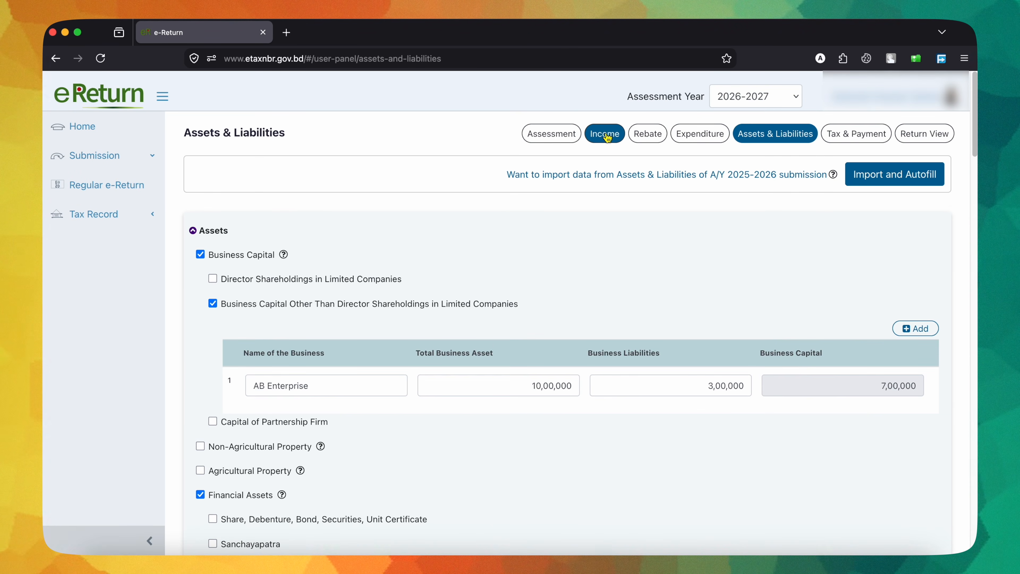
scroll(590, 282, down, 10)
scroll(588, 313, down, 15)
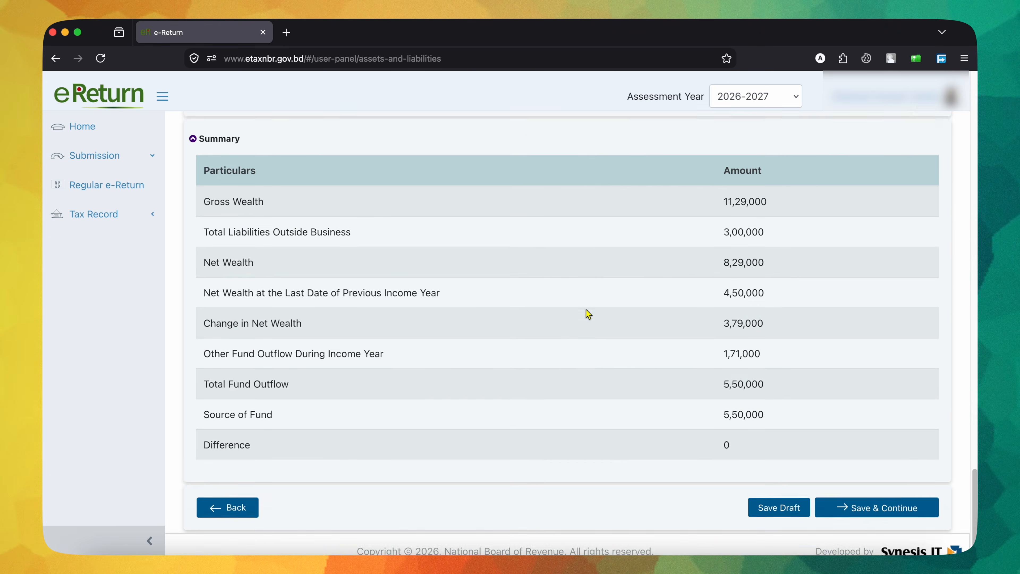
scroll(587, 312, up, 10)
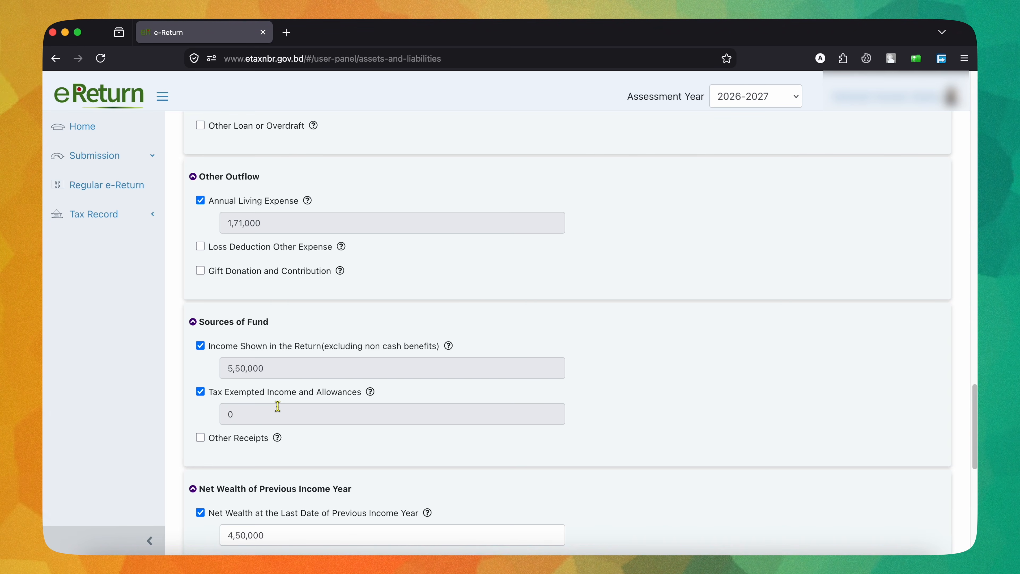
scroll(278, 407, down, 3)
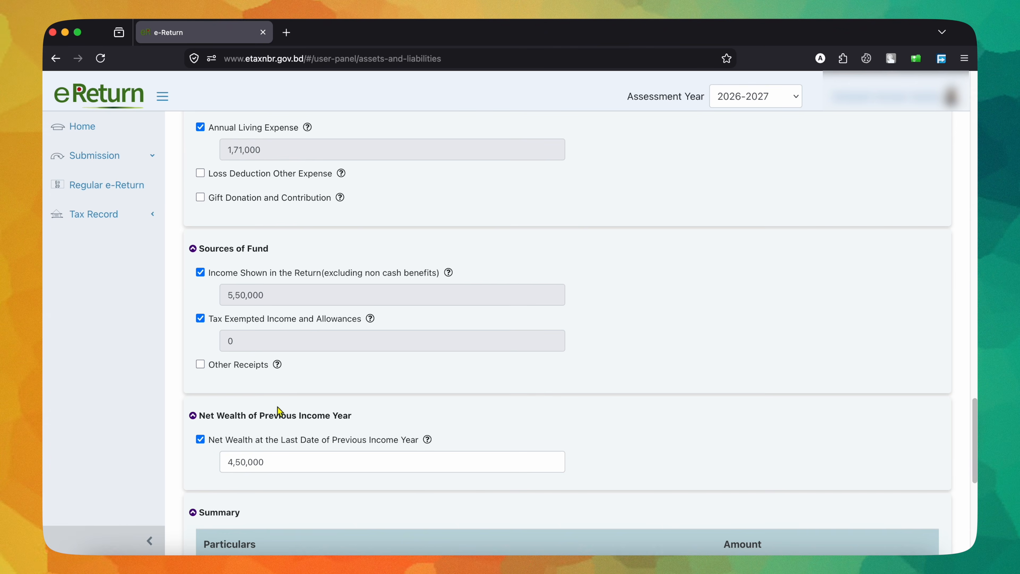
click(201, 364)
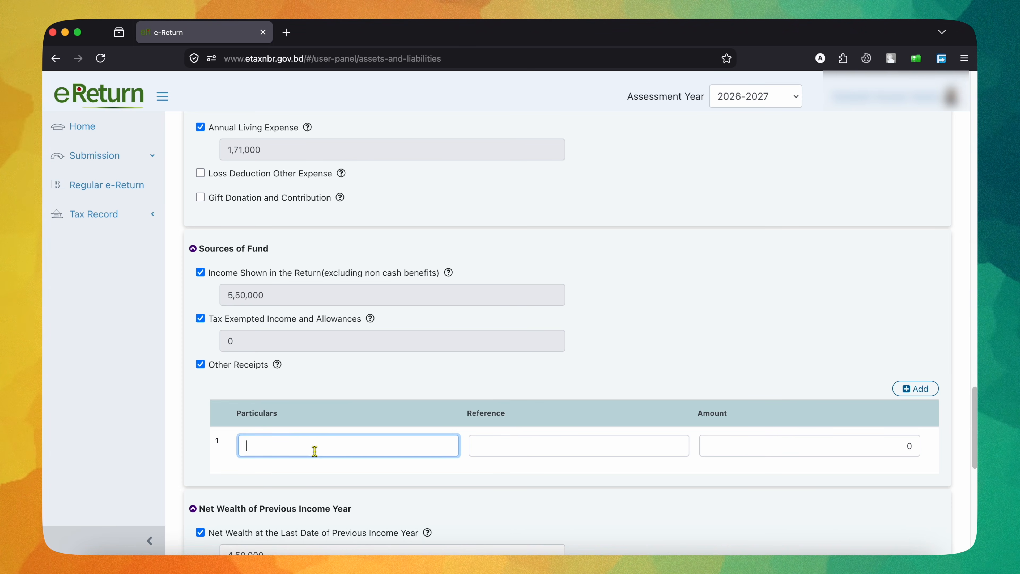
click(480, 442)
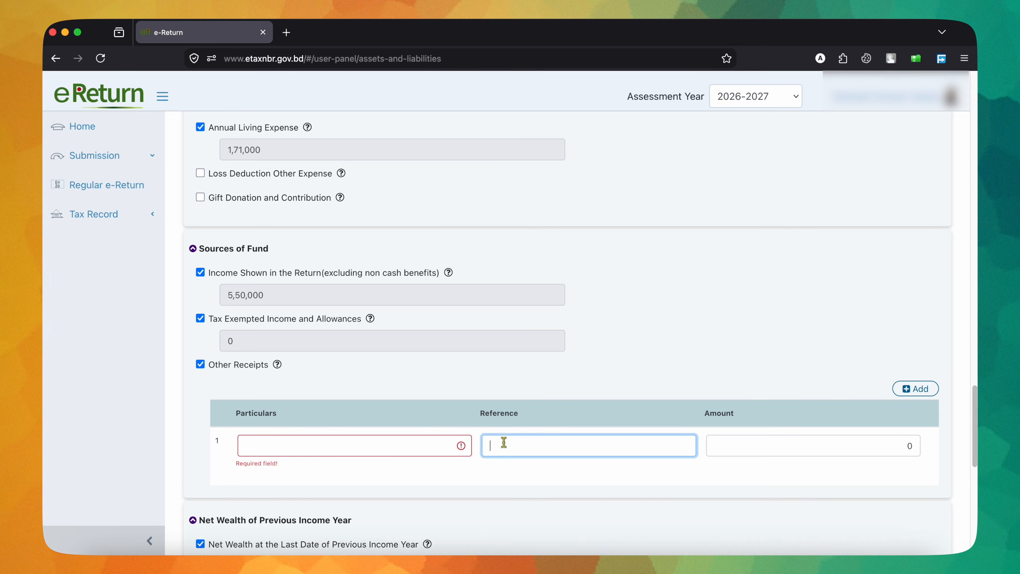
click(744, 442)
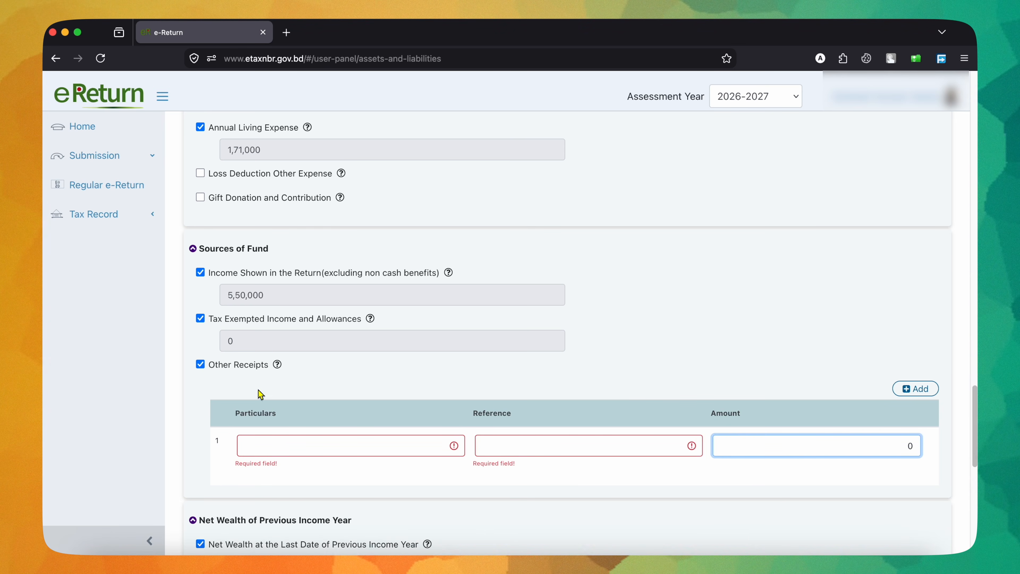
click(200, 365)
Step: Compare the net wealth and previous year's net wealth in the Summary with the asset, liability and fund entries above
scroll(425, 388, down, 7)
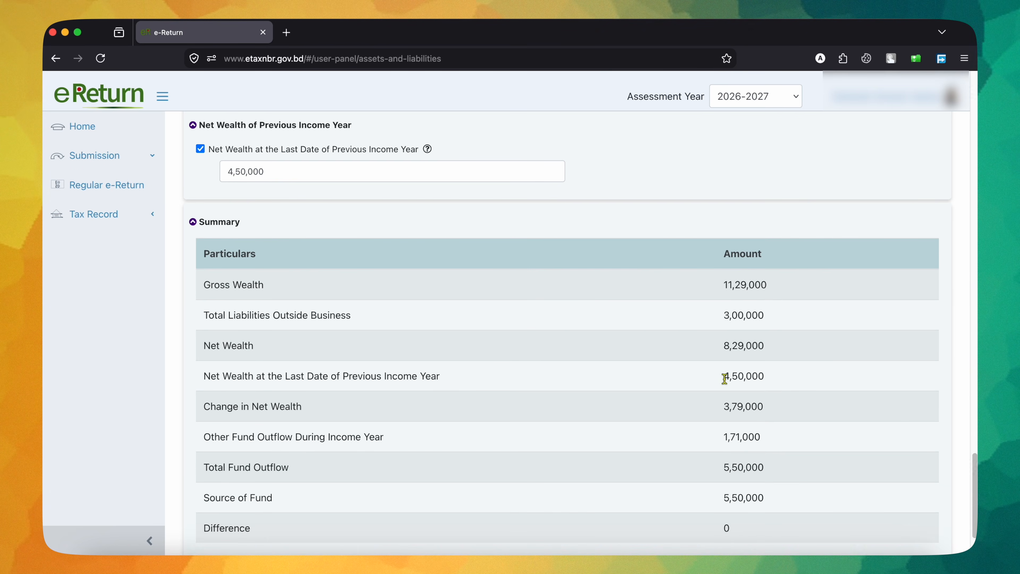
drag(734, 347, 767, 348)
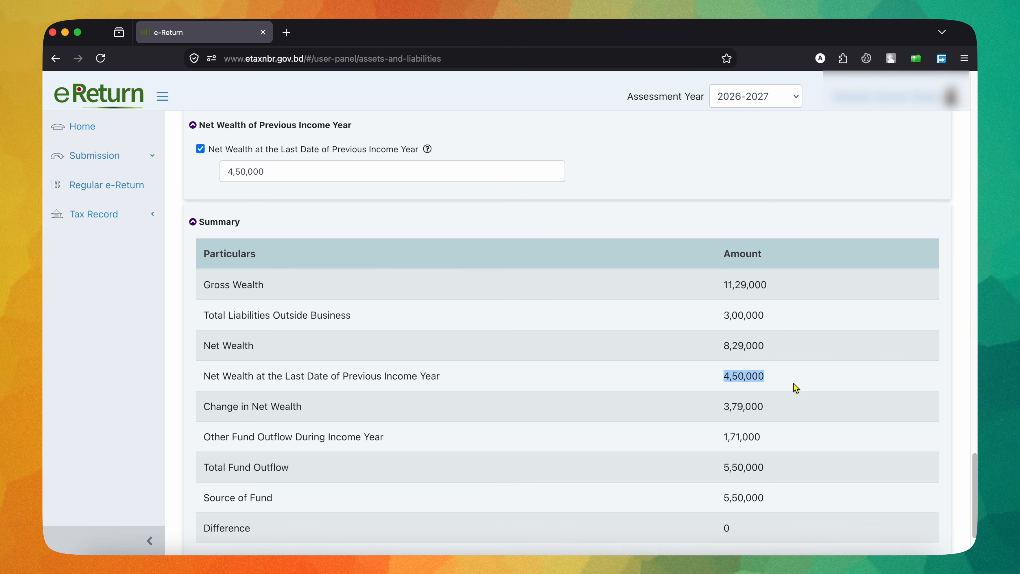
drag(724, 346, 781, 356)
scroll(337, 253, up, 1)
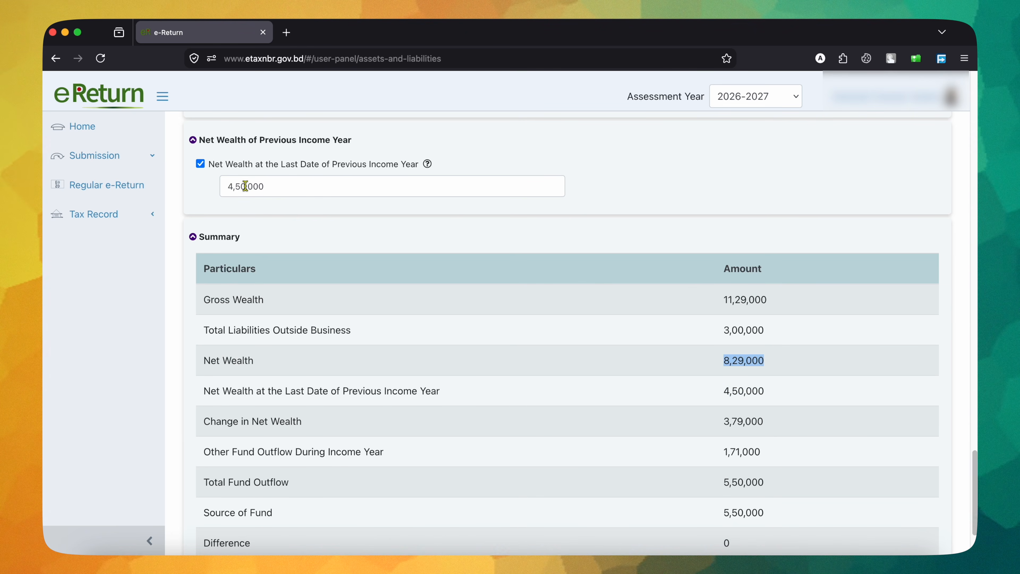
scroll(595, 244, up, 20)
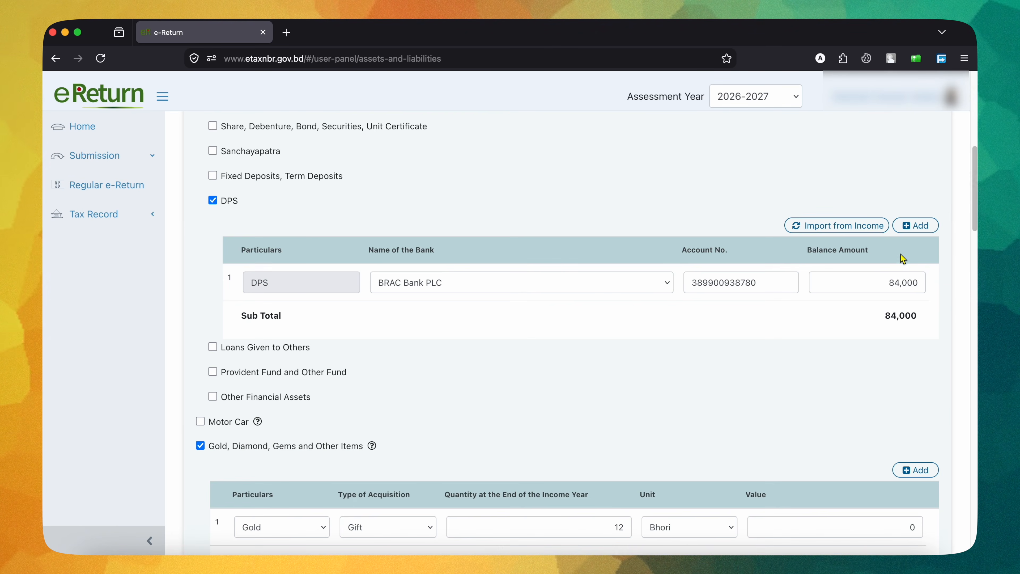
scroll(900, 254, up, 10)
scroll(798, 321, down, 20)
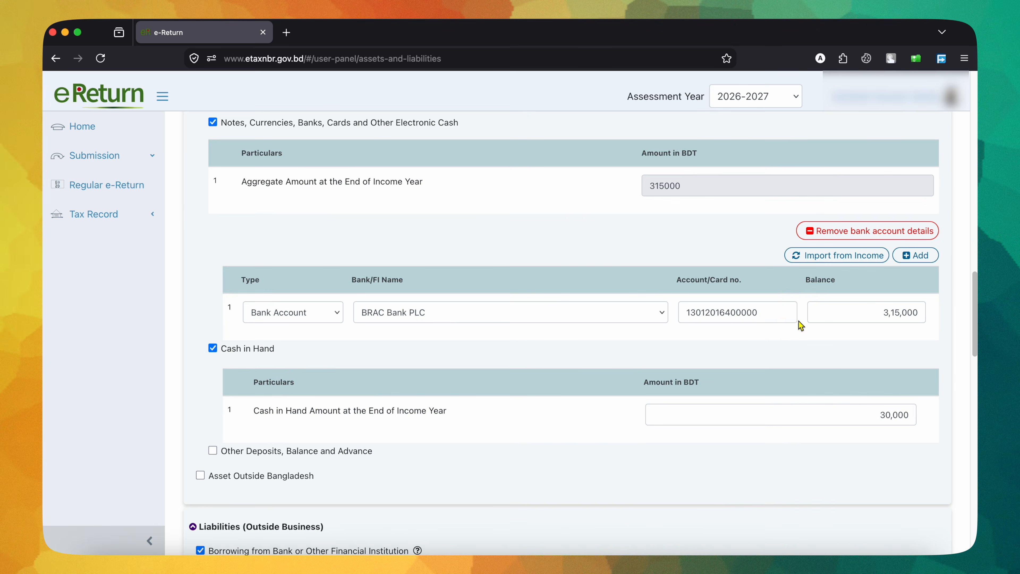
scroll(799, 321, down, 12)
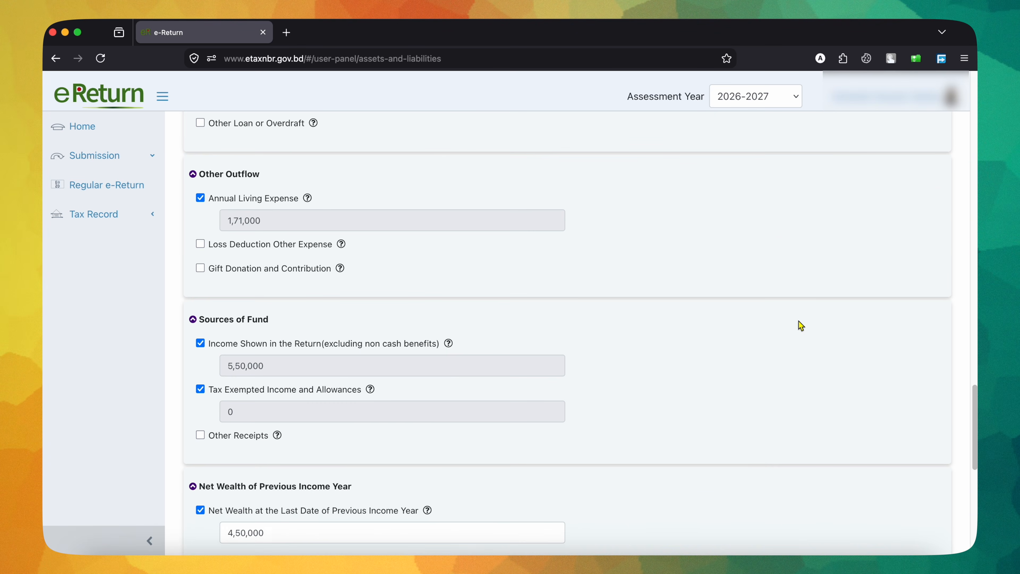
scroll(801, 325, down, 3)
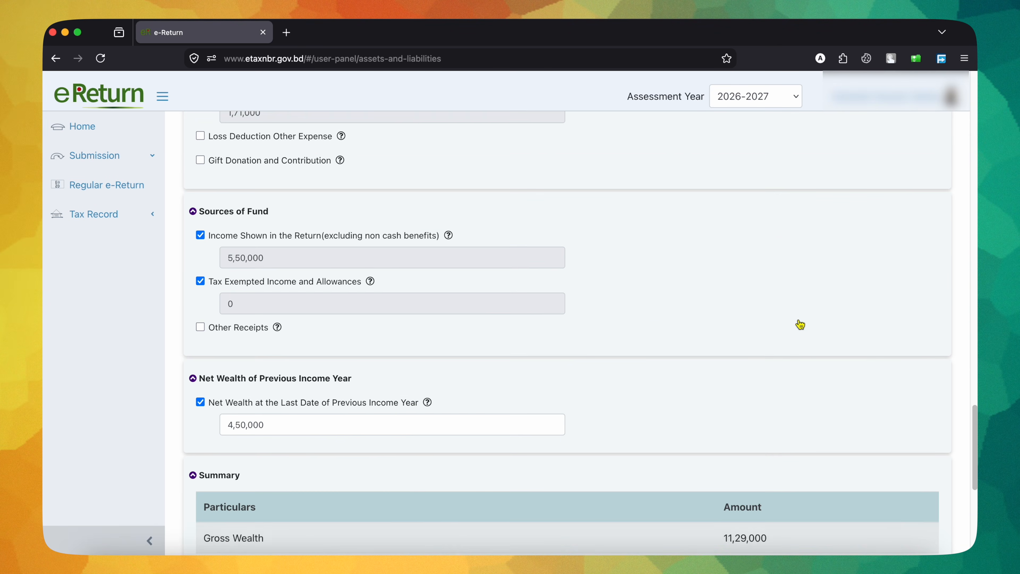
Step: Set the net wealth at the last date of the previous income year to 0 and check the Summary difference
scroll(800, 325, down, 5)
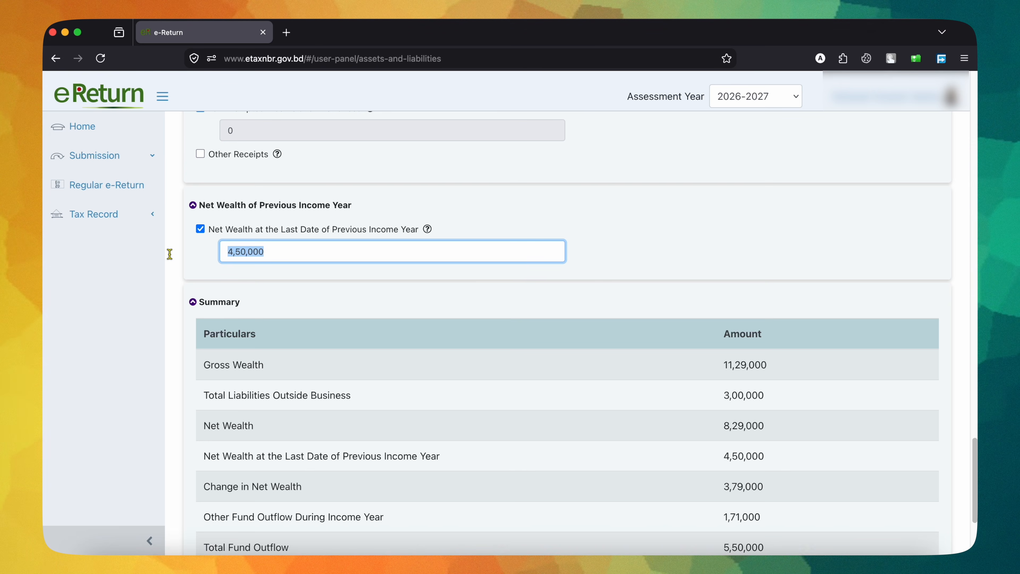
text(0)
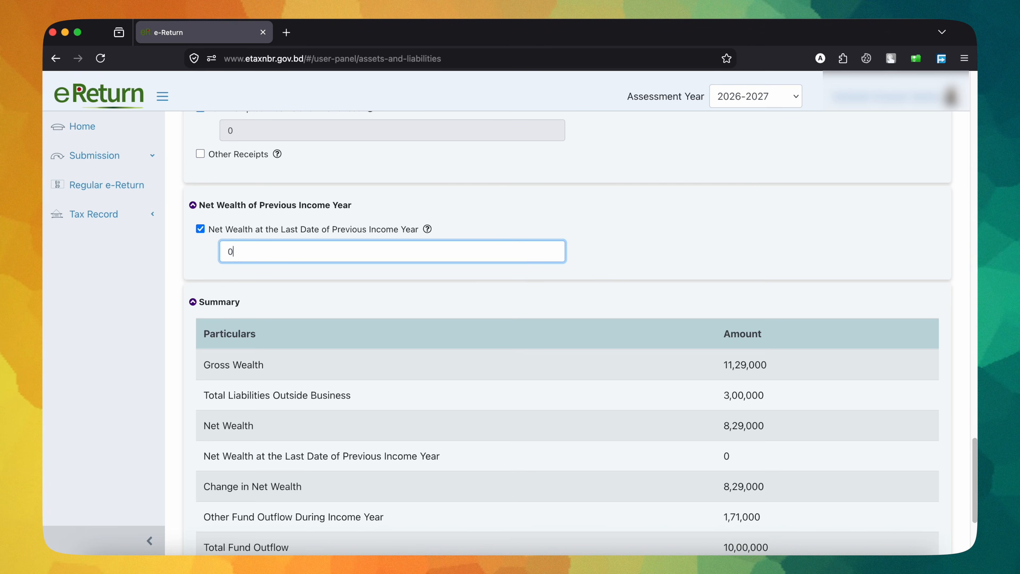
click(200, 227)
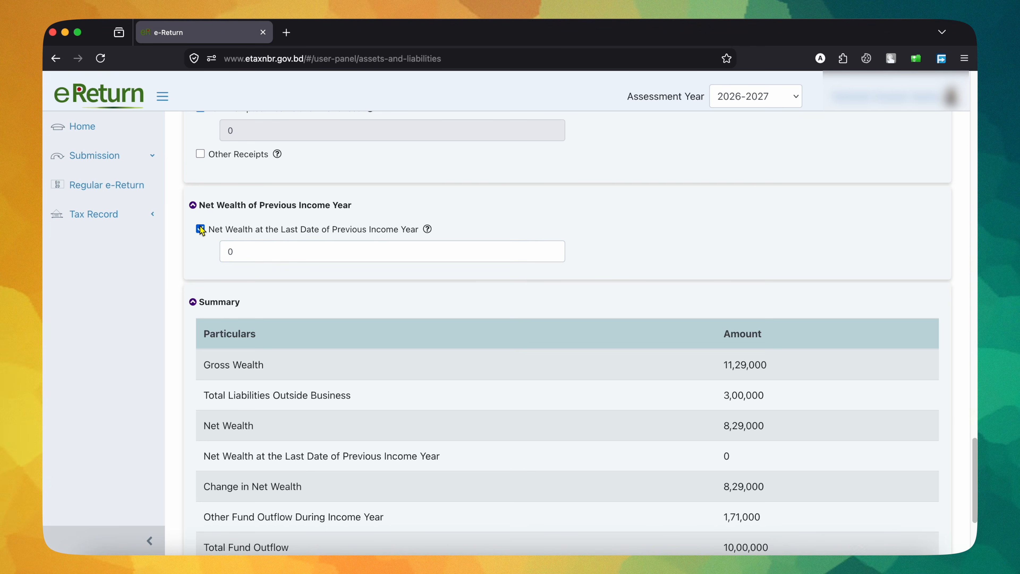
click(603, 222)
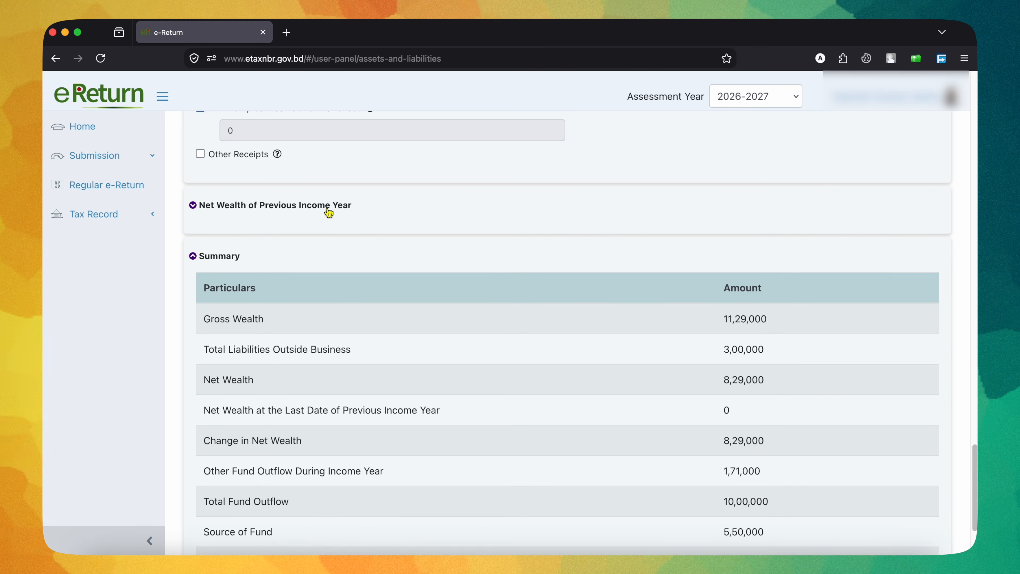
click(328, 209)
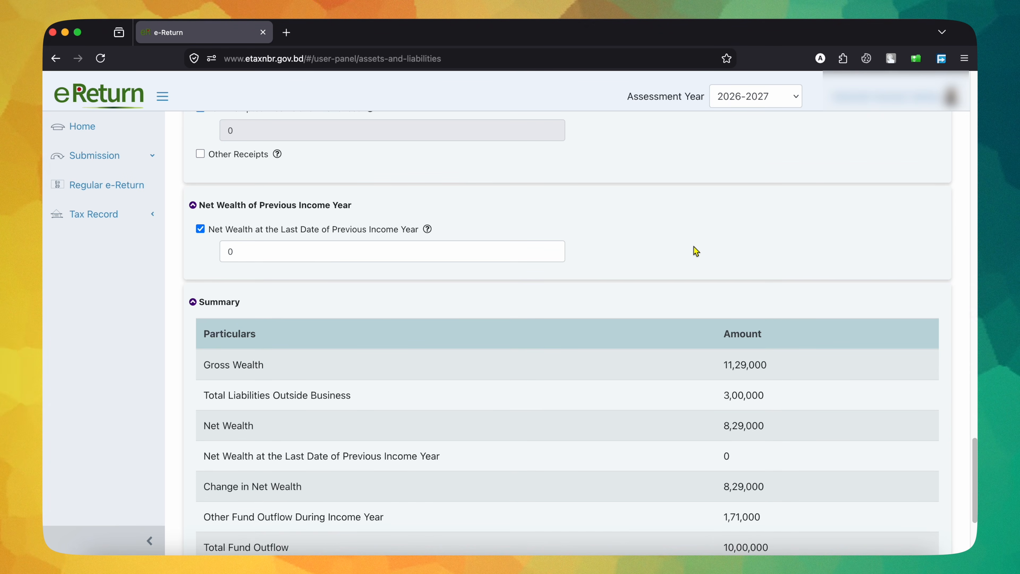
scroll(696, 250, down, 5)
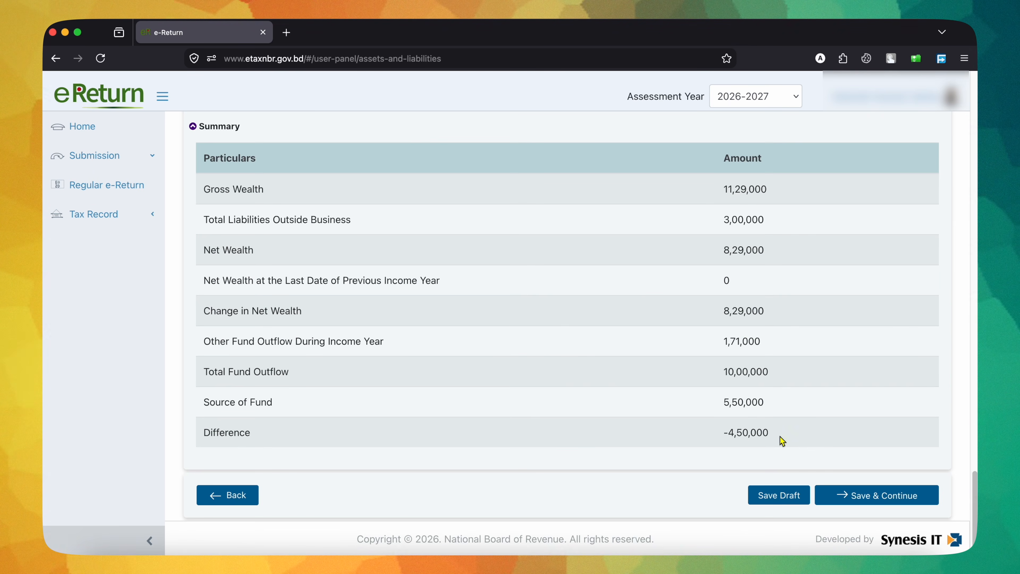
Step: Add an Other Receipts entry under Sources of Fund with particulars Father, a reference number and an amount of 4,50,000
scroll(785, 441, up, 10)
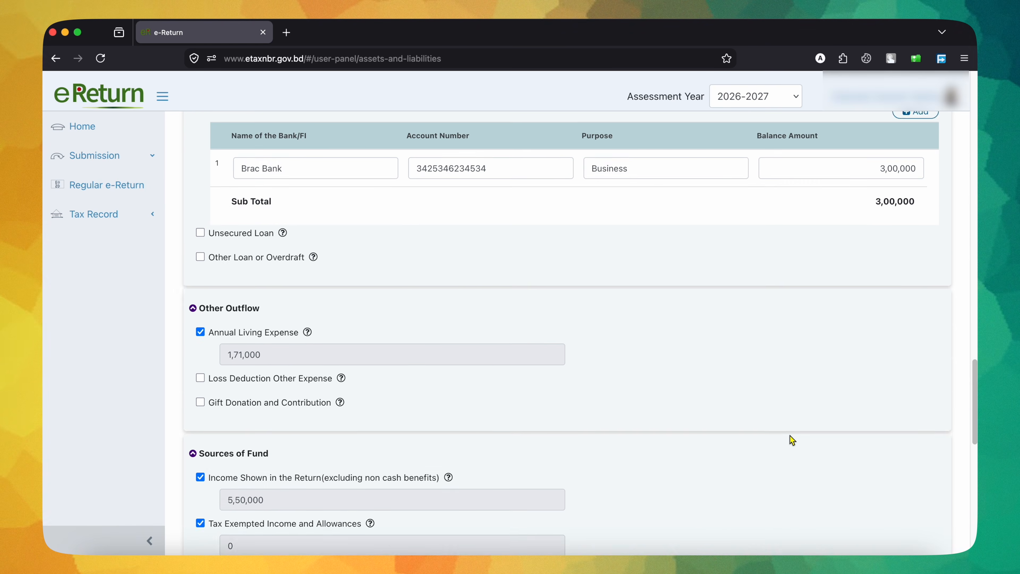
scroll(791, 439, up, 2)
scroll(791, 439, down, 7)
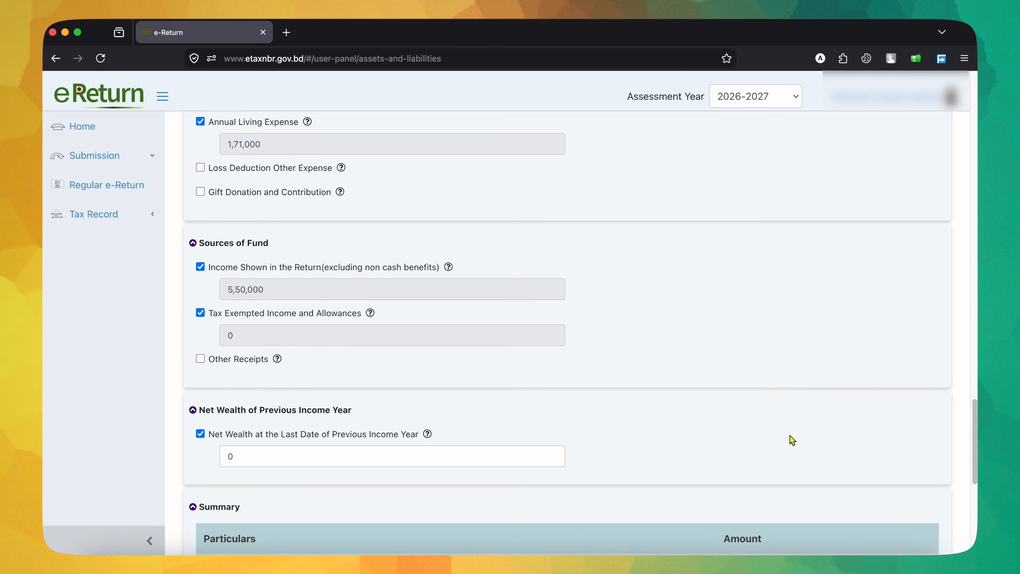
scroll(792, 438, down, 2)
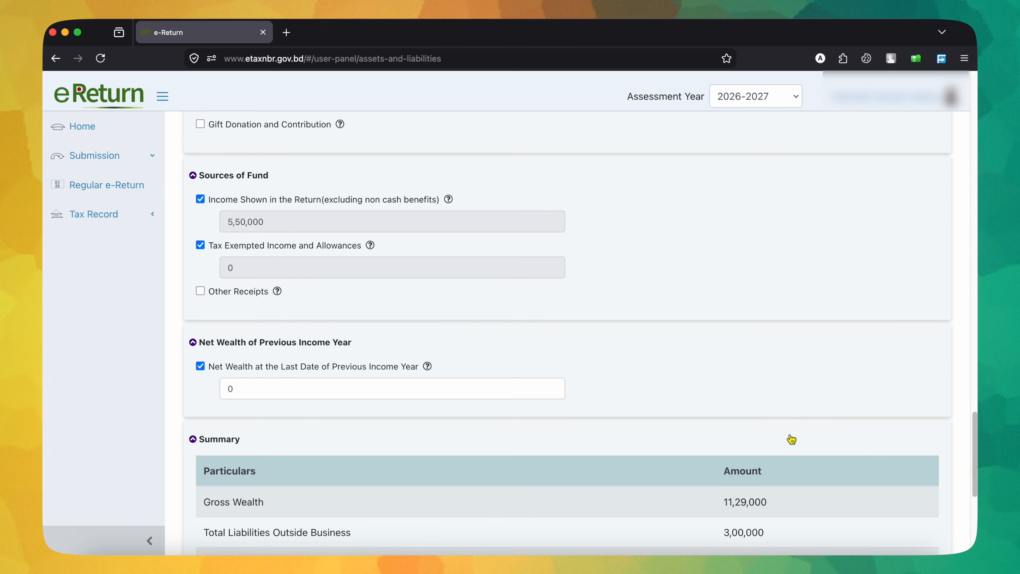
click(200, 291)
click(303, 379)
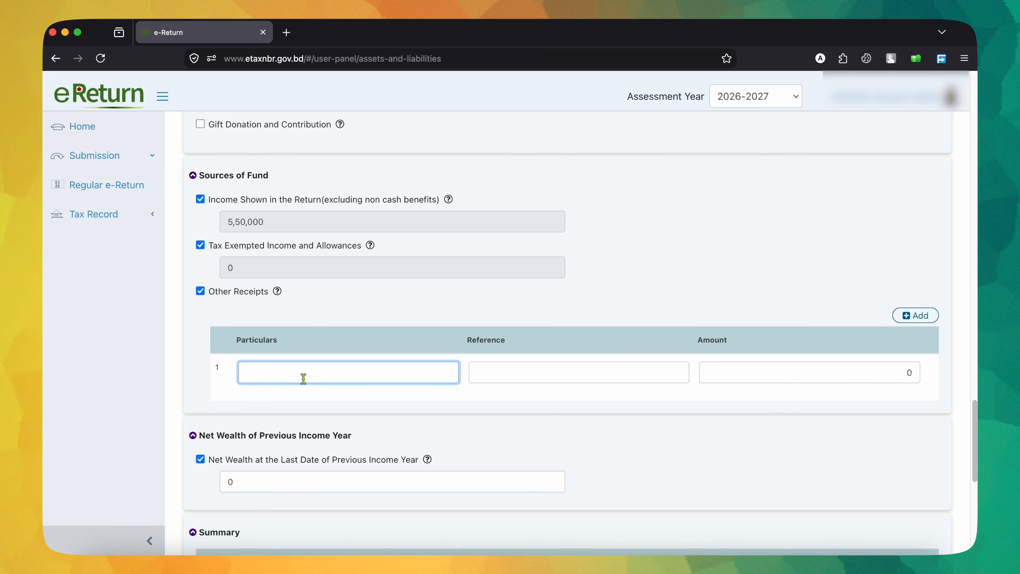
text(Father)
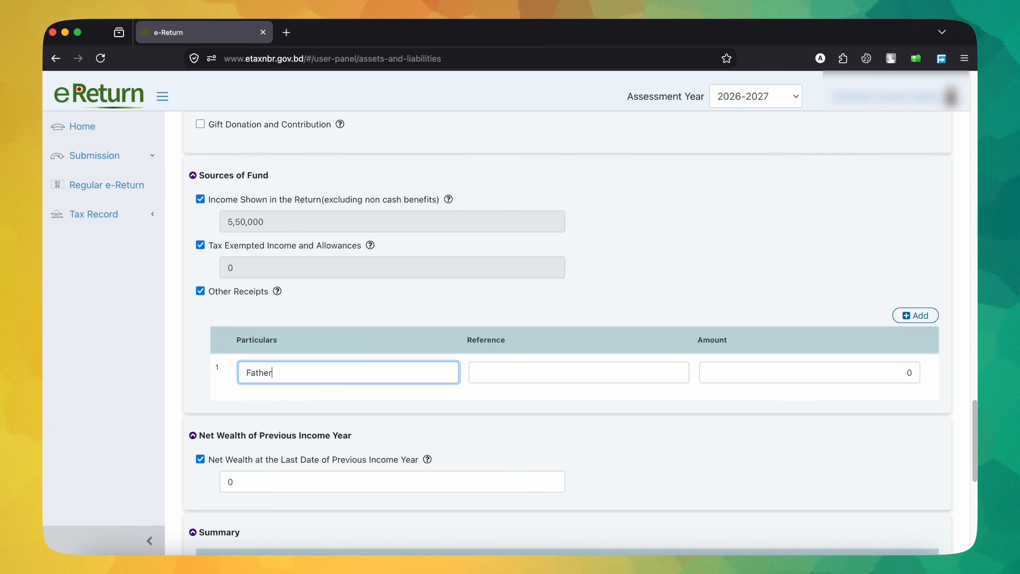
click(575, 378)
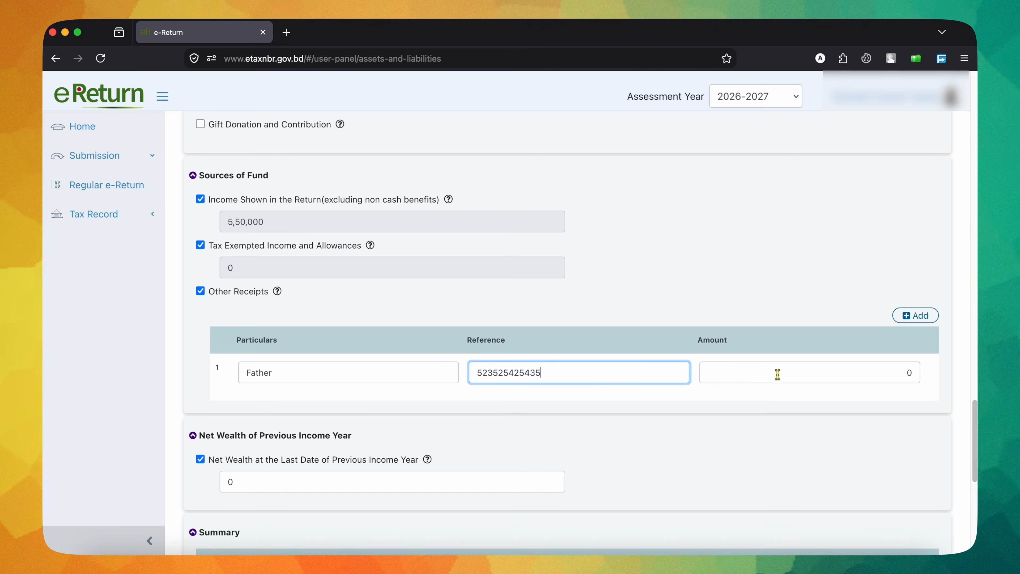
click(824, 373)
text(450000)
Step: Examine how the Other Receipts entry affects the source of fund, total fund outflow and difference in the Summary
scroll(853, 259, down, 3)
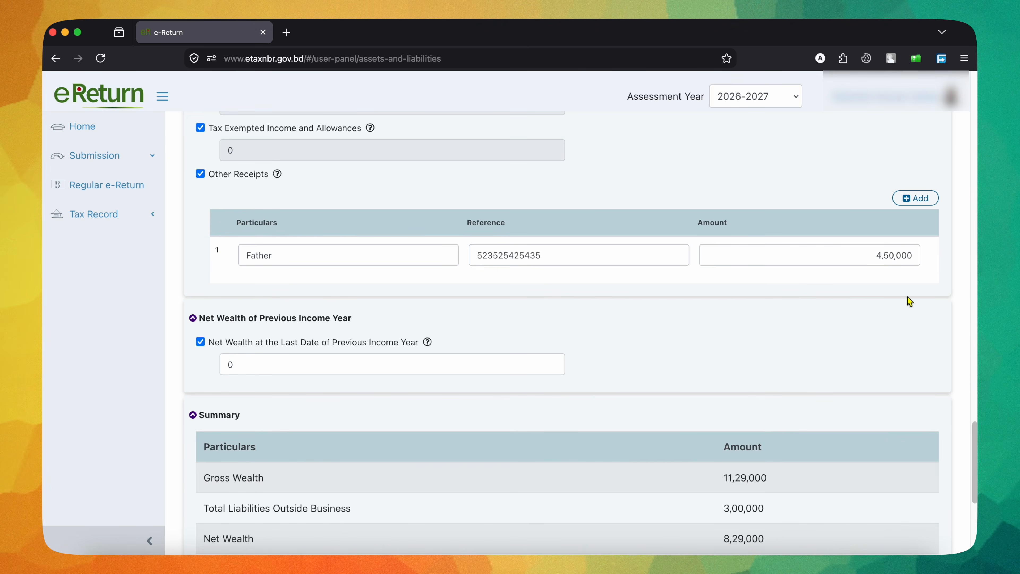
scroll(909, 301, down, 5)
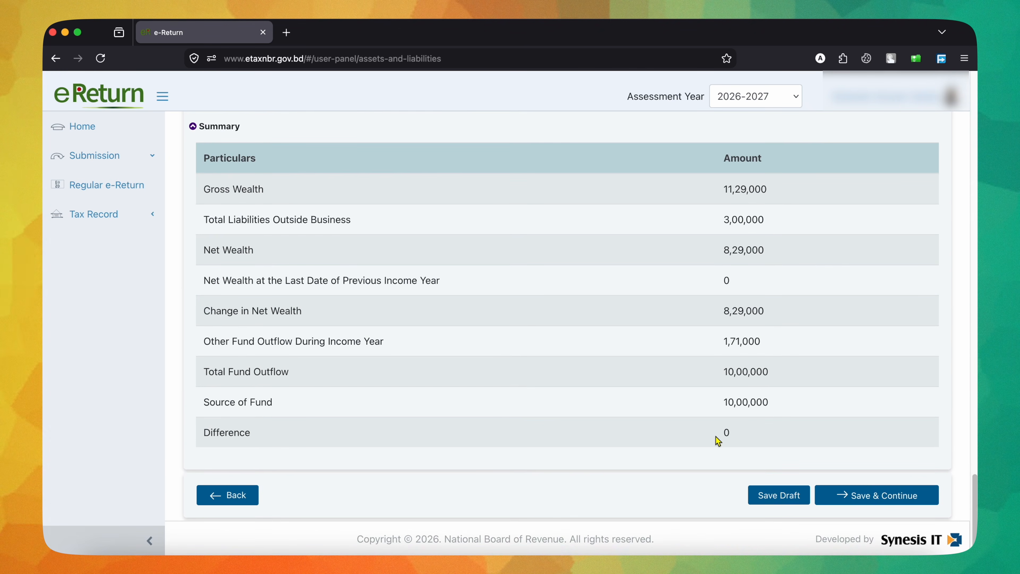
scroll(763, 440, up, 5)
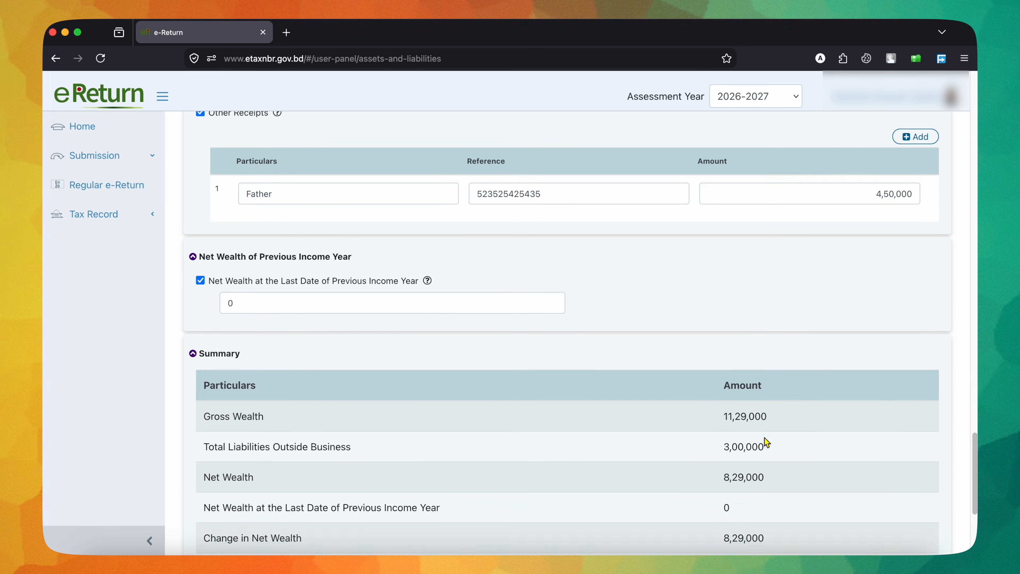
scroll(763, 437, up, 6)
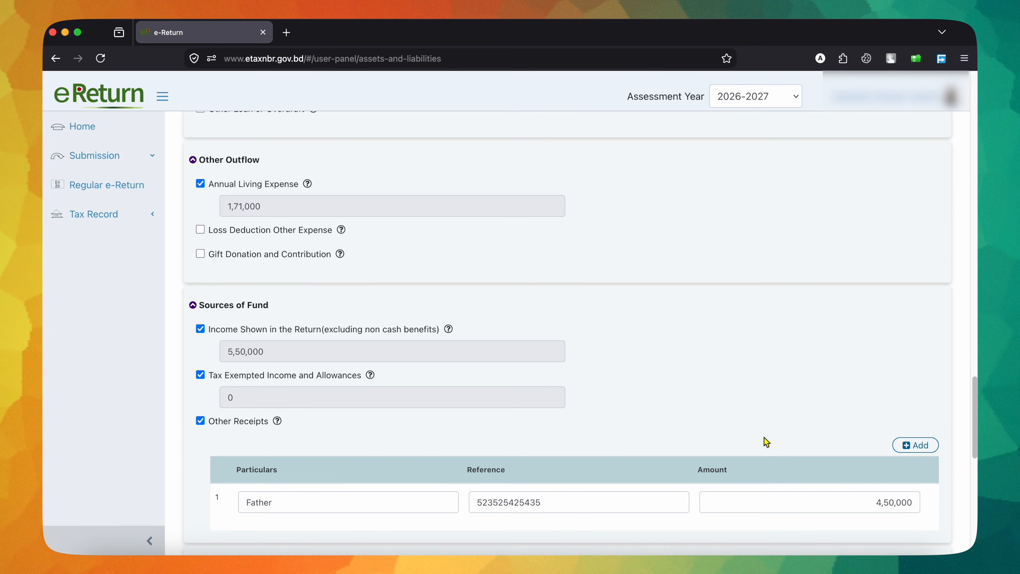
scroll(766, 441, down, 1)
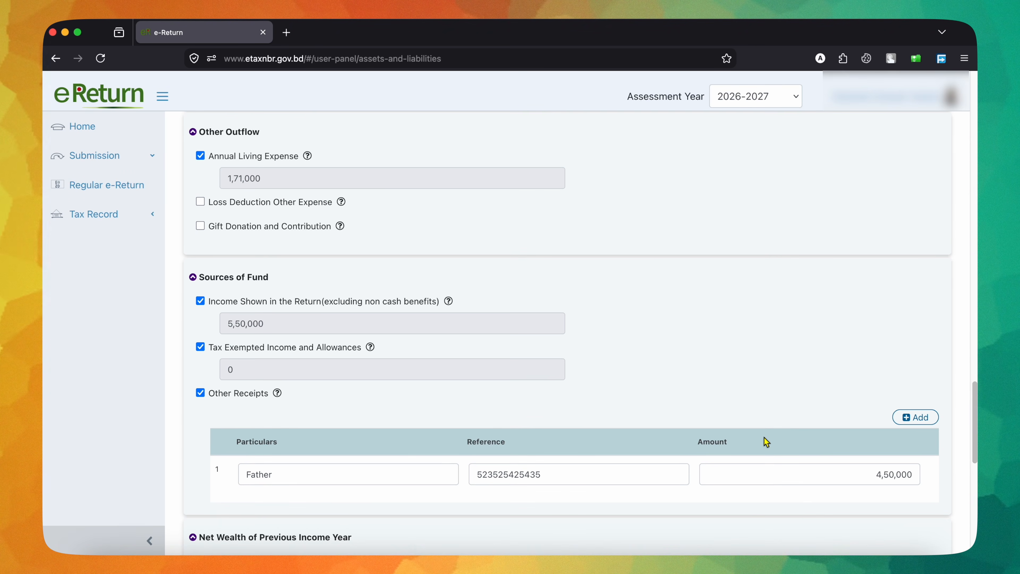
scroll(767, 441, up, 3)
scroll(766, 440, down, 15)
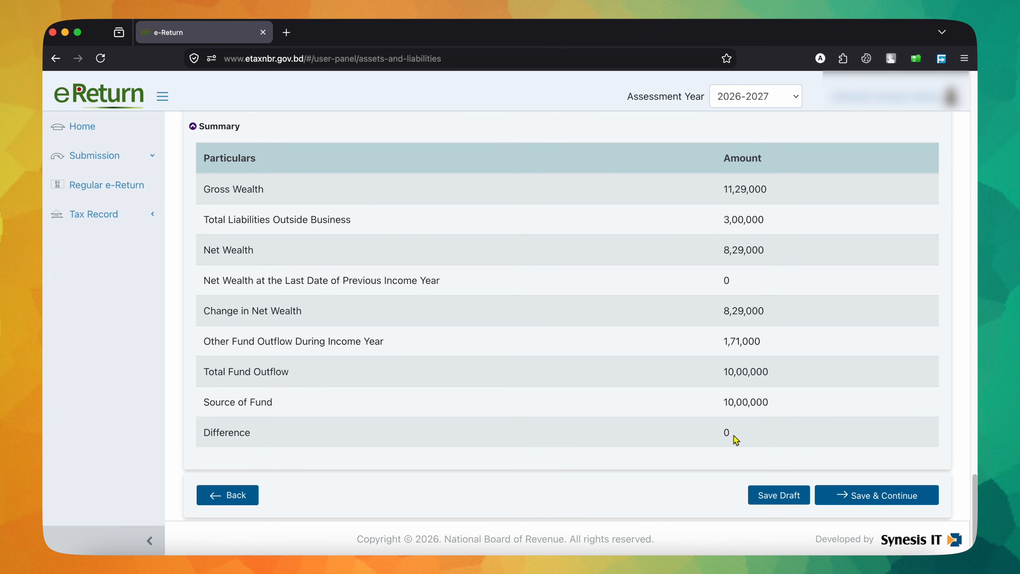
scroll(738, 451, up, 1)
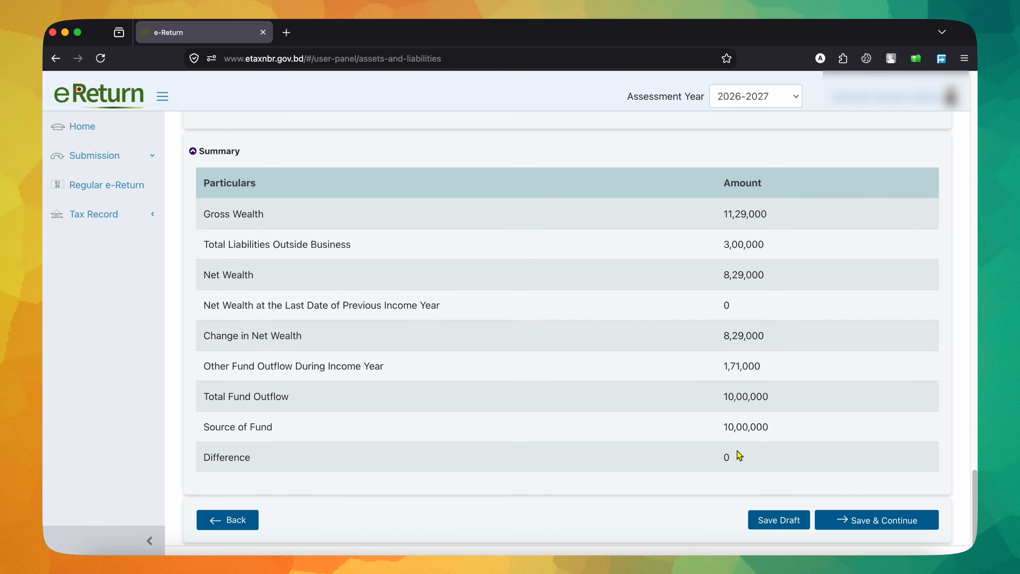
scroll(739, 452, up, 10)
scroll(739, 452, down, 12)
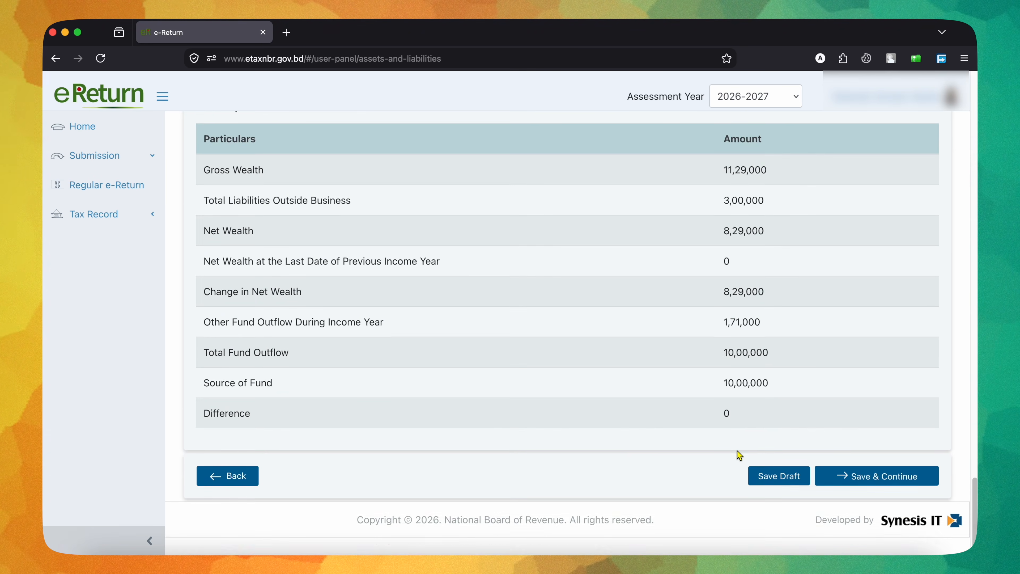
Step: Trace the Gross Wealth figure of the Summary through the business capital, DPS, gold, bank balance and cash entries
scroll(738, 451, up, 1)
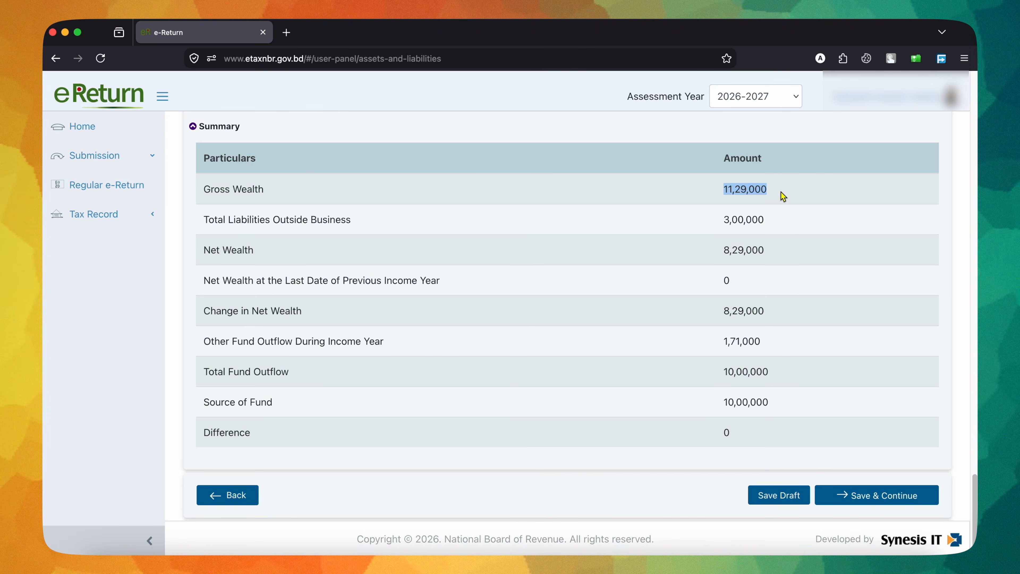
scroll(781, 196, up, 20)
scroll(781, 191, down, 5)
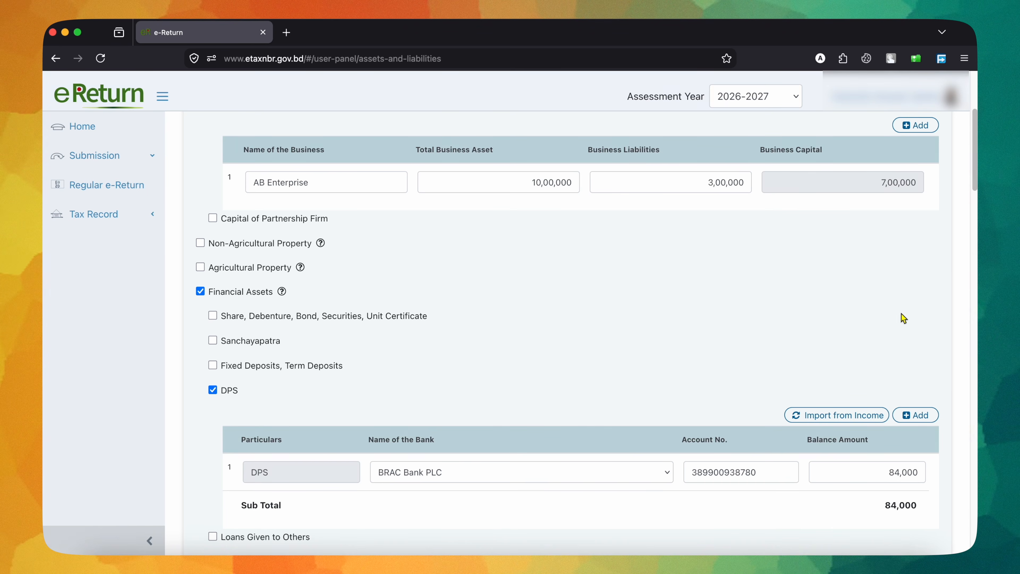
scroll(904, 318, down, 6)
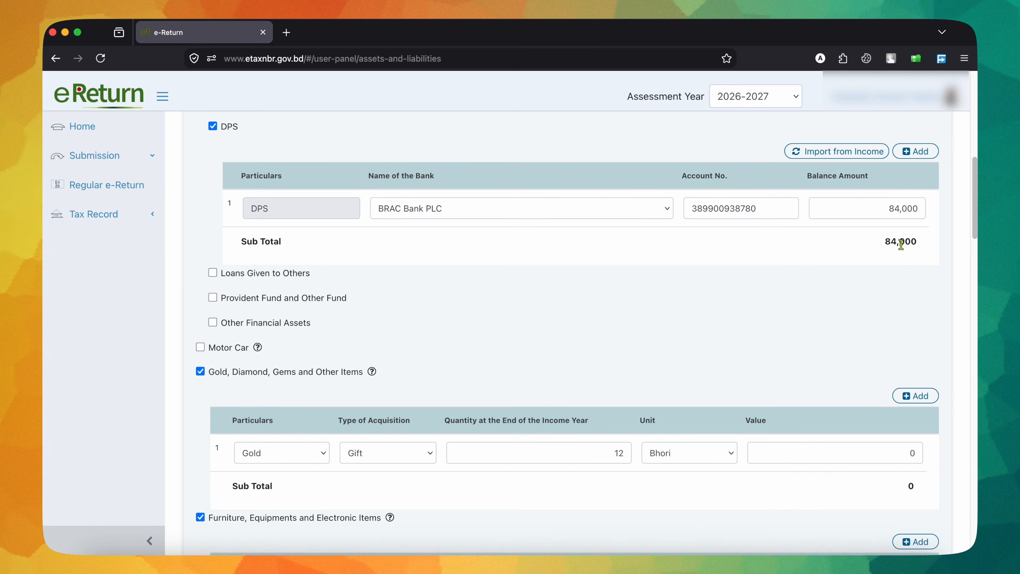
scroll(901, 244, down, 17)
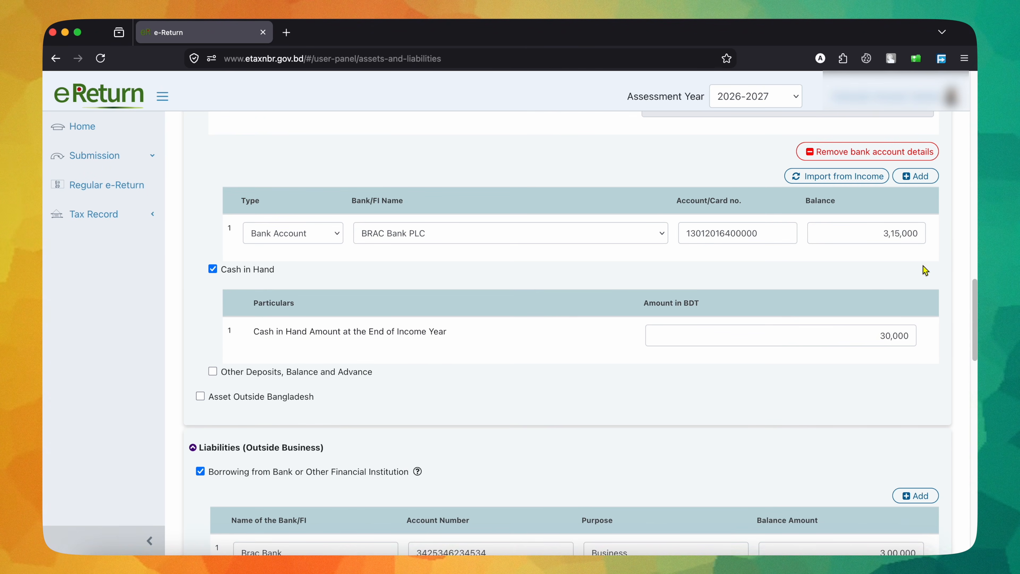
scroll(922, 347, down, 5)
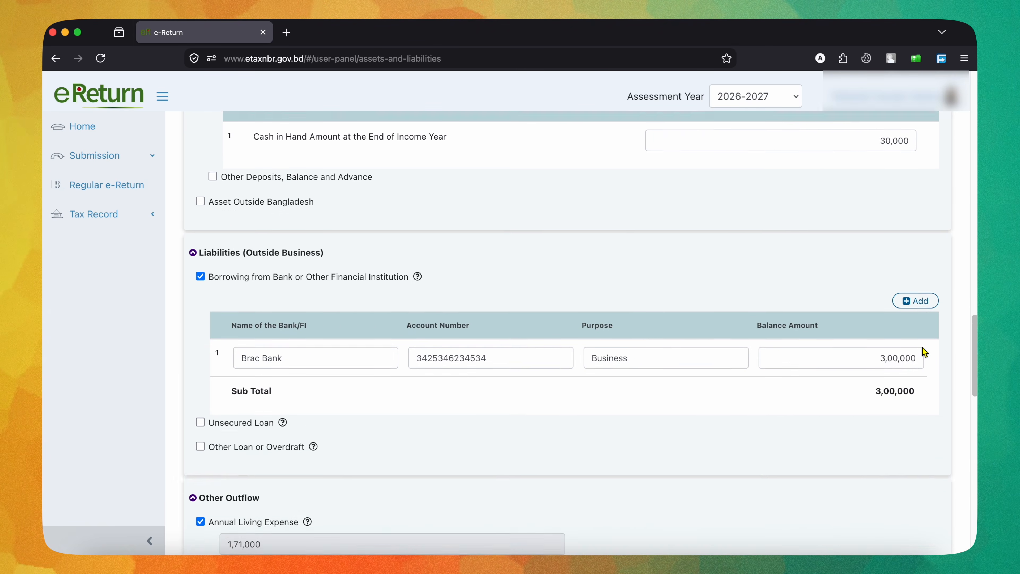
Step: Trace the Summary's total liabilities to the bank borrowing entry and examine how gross wealth less liabilities gives the net wealth
scroll(922, 347, down, 7)
scroll(923, 346, up, 2)
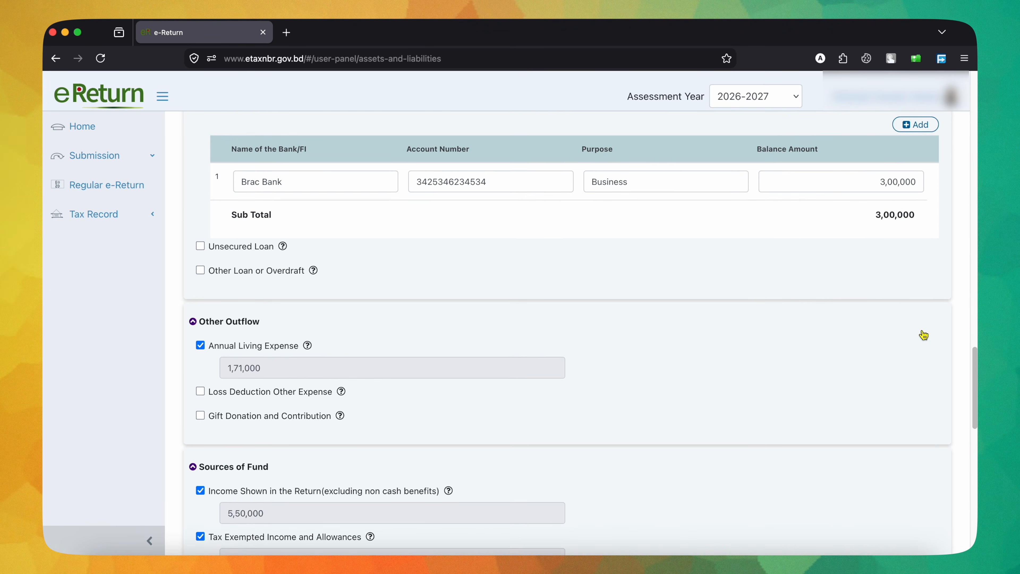
scroll(922, 335, down, 20)
click(734, 318)
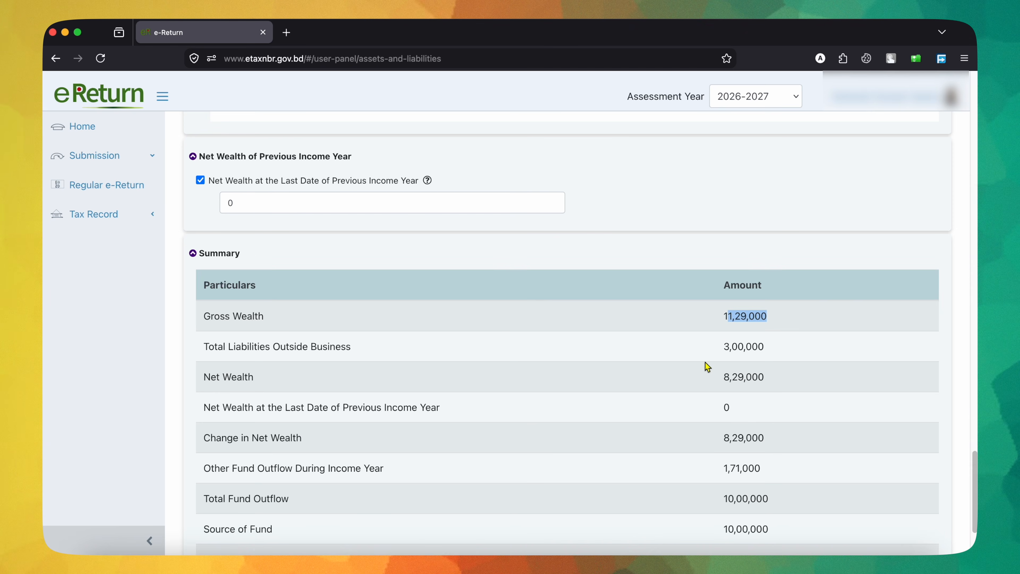
drag(723, 348, 802, 351)
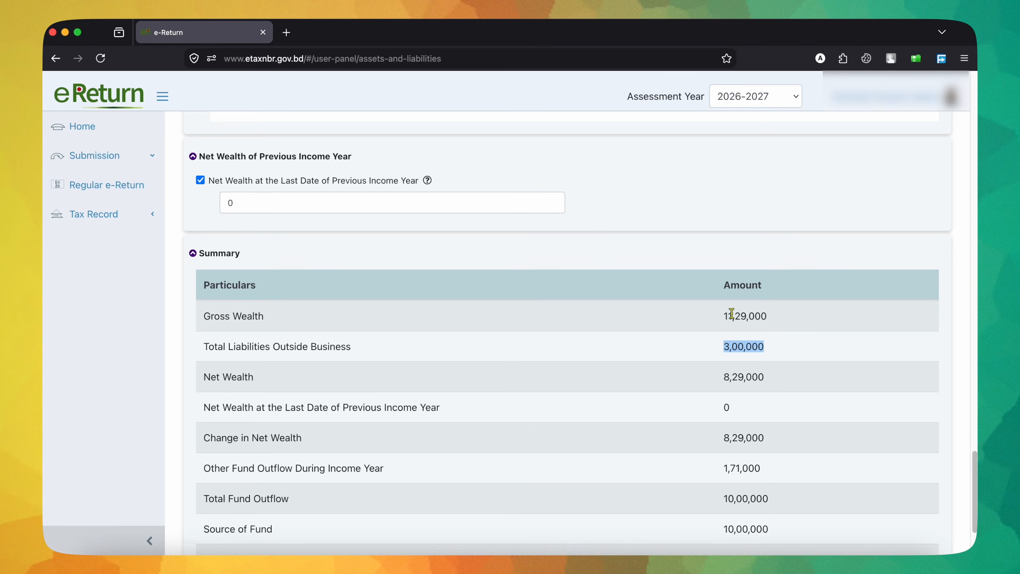
drag(723, 379, 785, 380)
scroll(787, 380, down, 3)
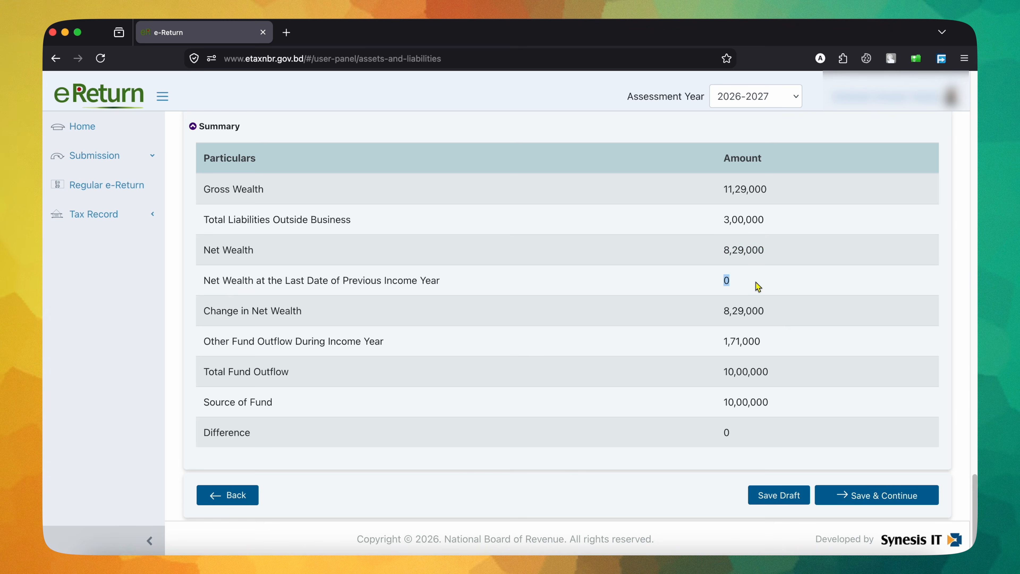
scroll(758, 287, up, 4)
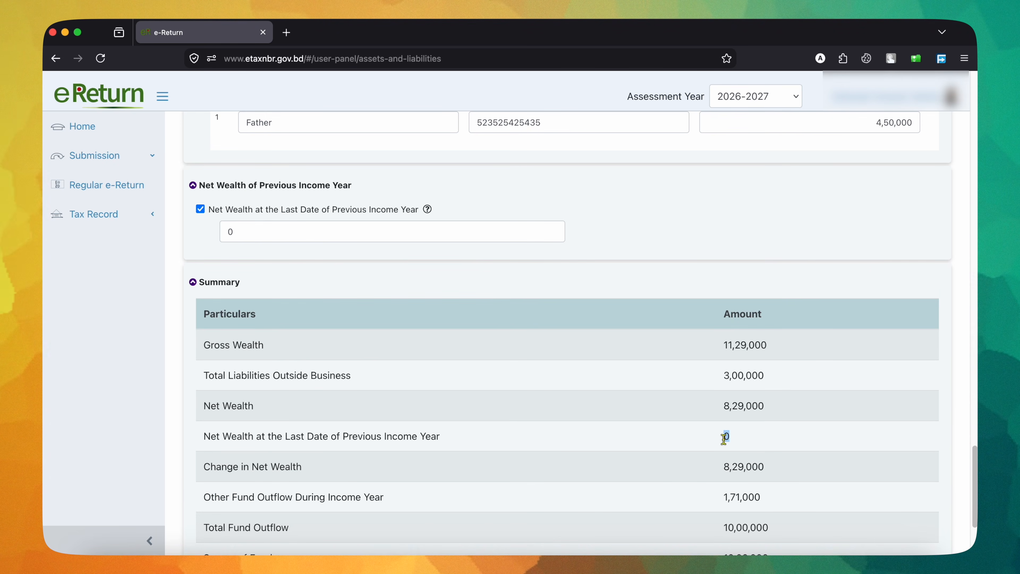
Step: Remove the Other Receipts entry from Sources of Fund and set the net wealth at the last date of the previous income year to 4,50,000
scroll(724, 438, up, 5)
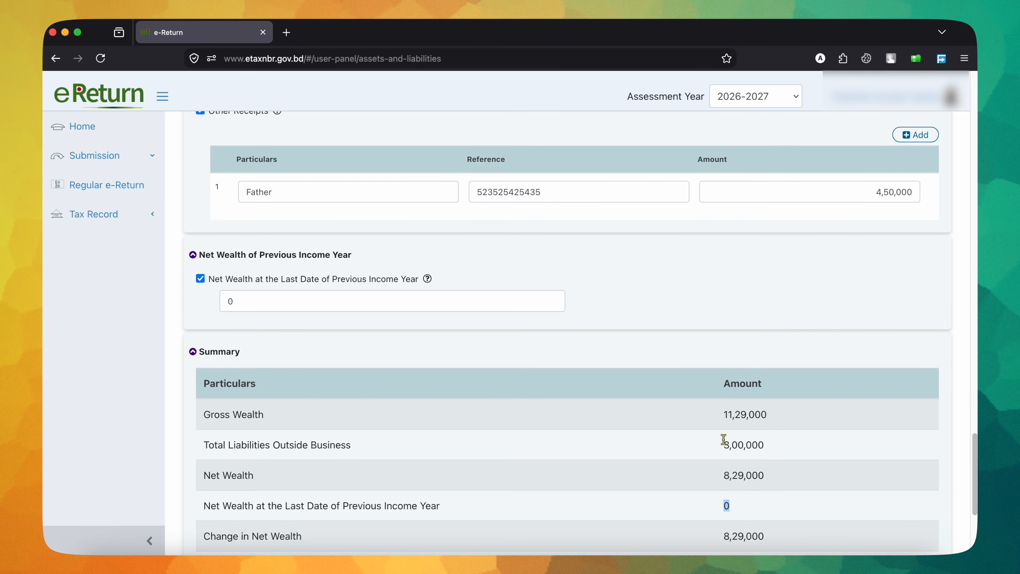
double_click(822, 328)
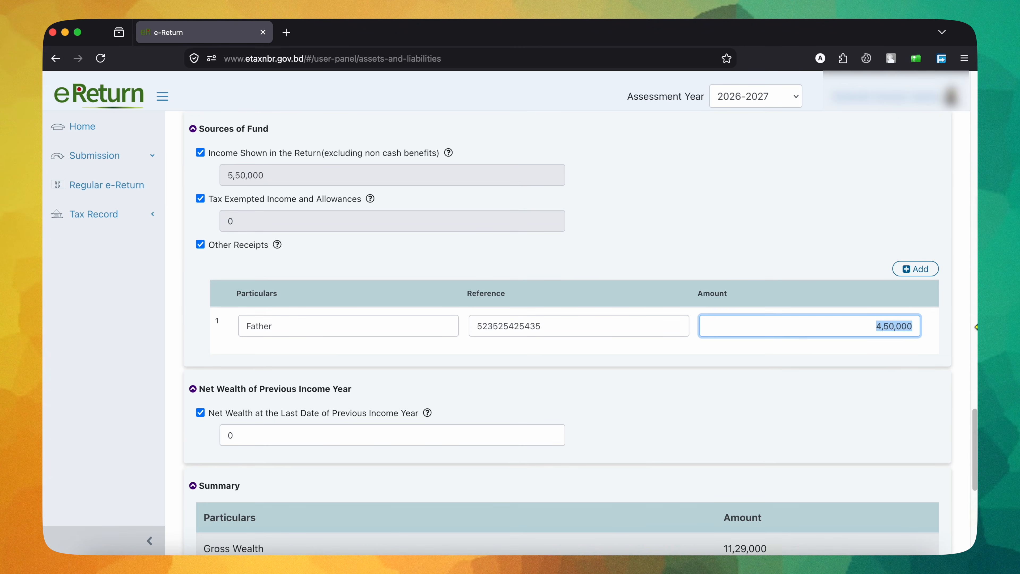
key(BackSpace)
click(204, 243)
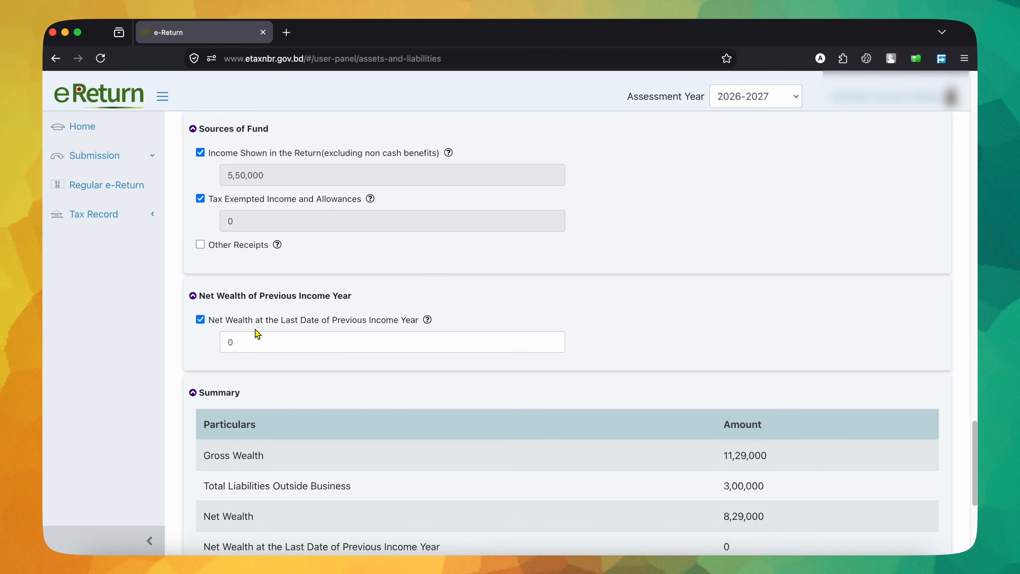
drag(282, 344, 91, 318)
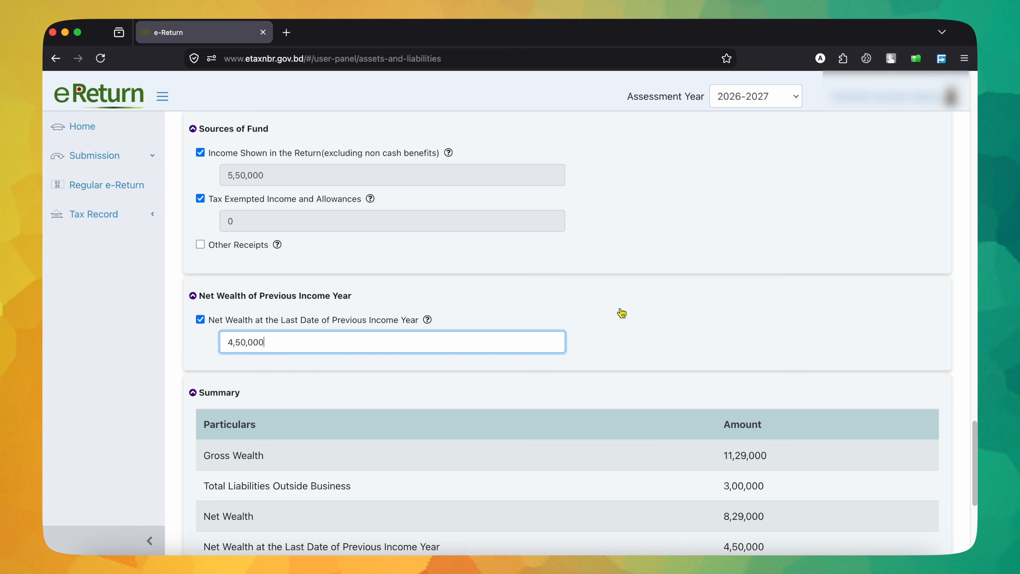
Step: Examine the Summary from net wealth and change in net wealth through other and total fund outflow, source of fund and difference
scroll(621, 313, down, 6)
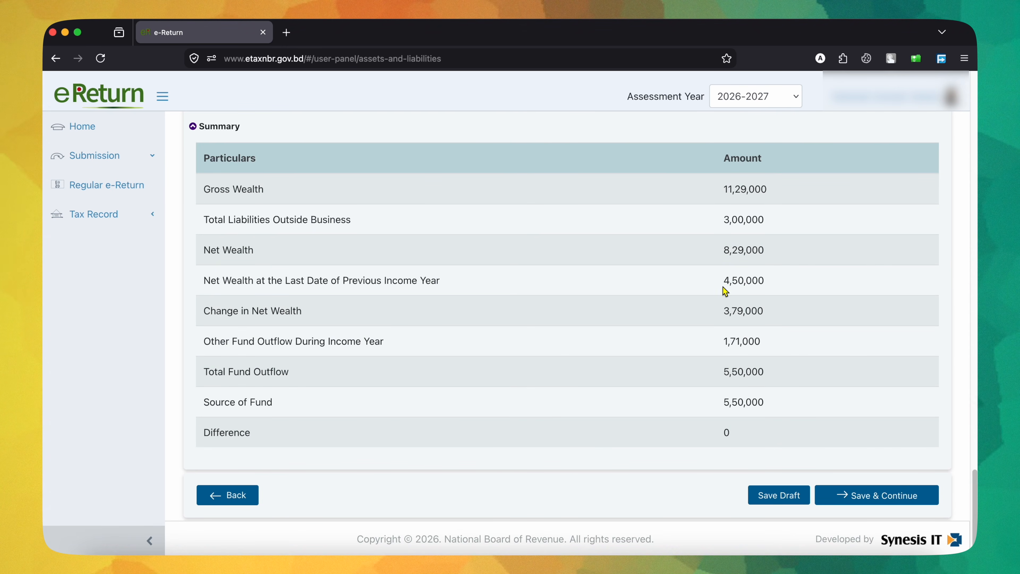
drag(725, 280, 775, 280)
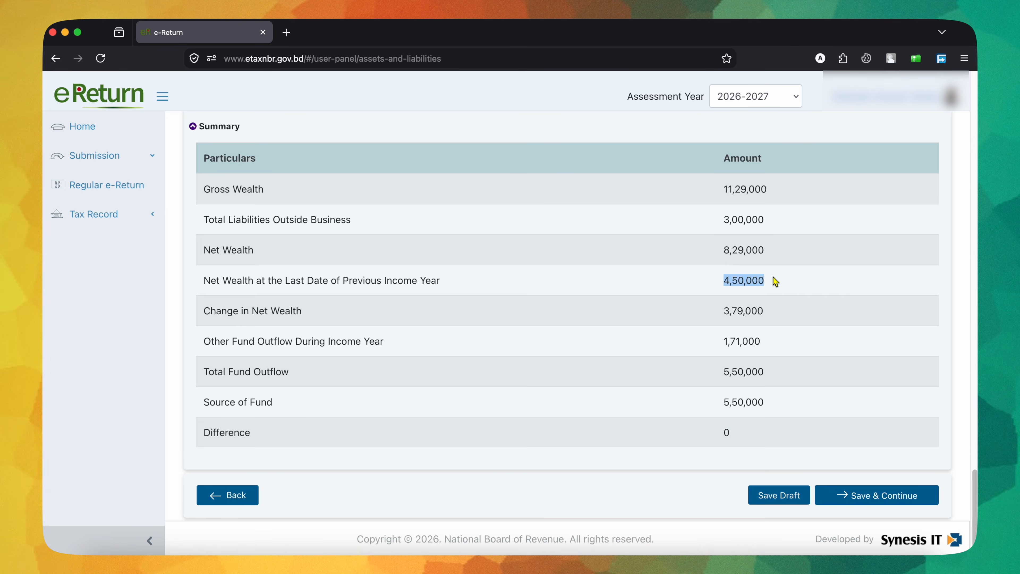
drag(724, 247, 765, 250)
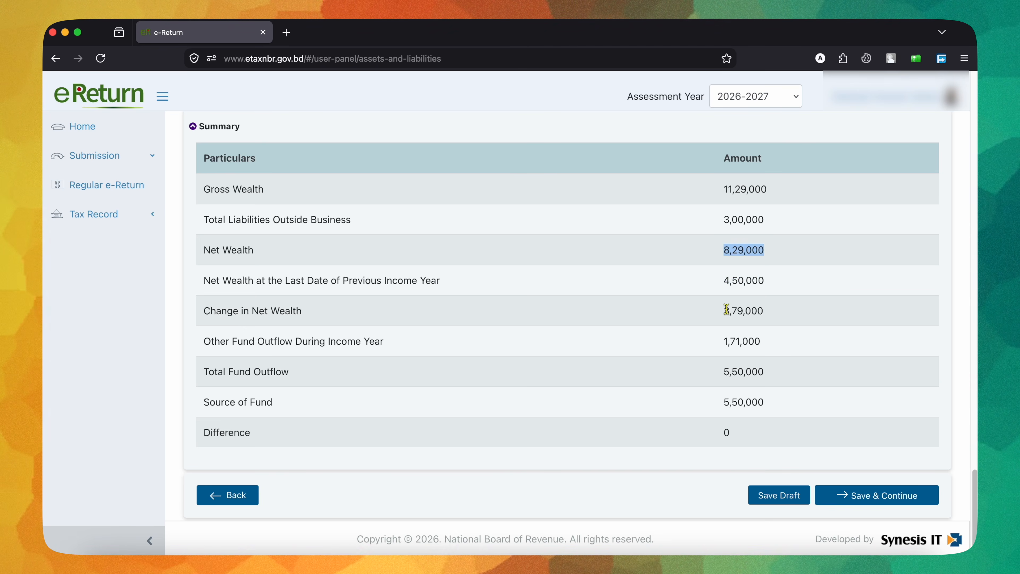
drag(723, 311, 768, 315)
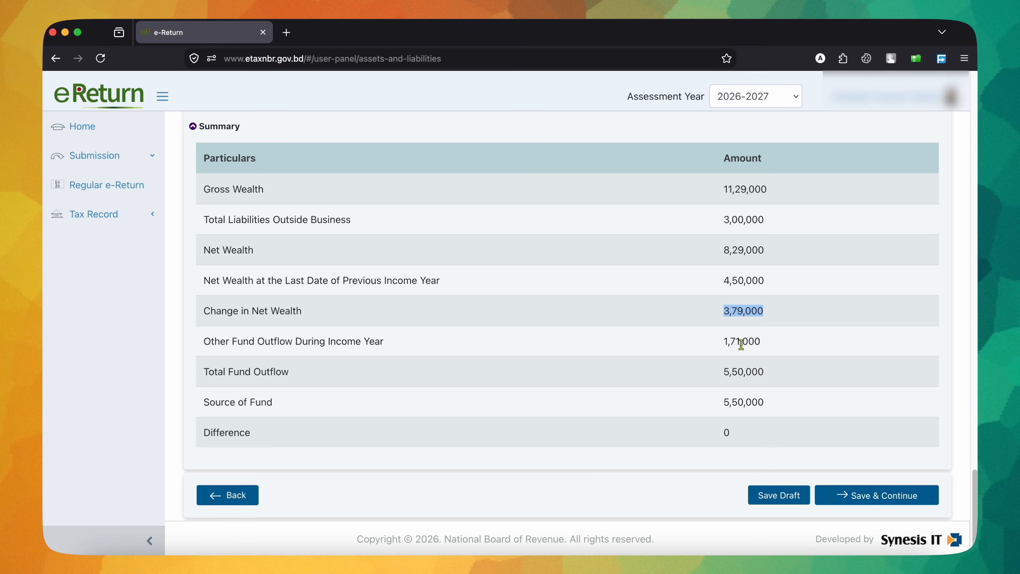
scroll(723, 346, up, 20)
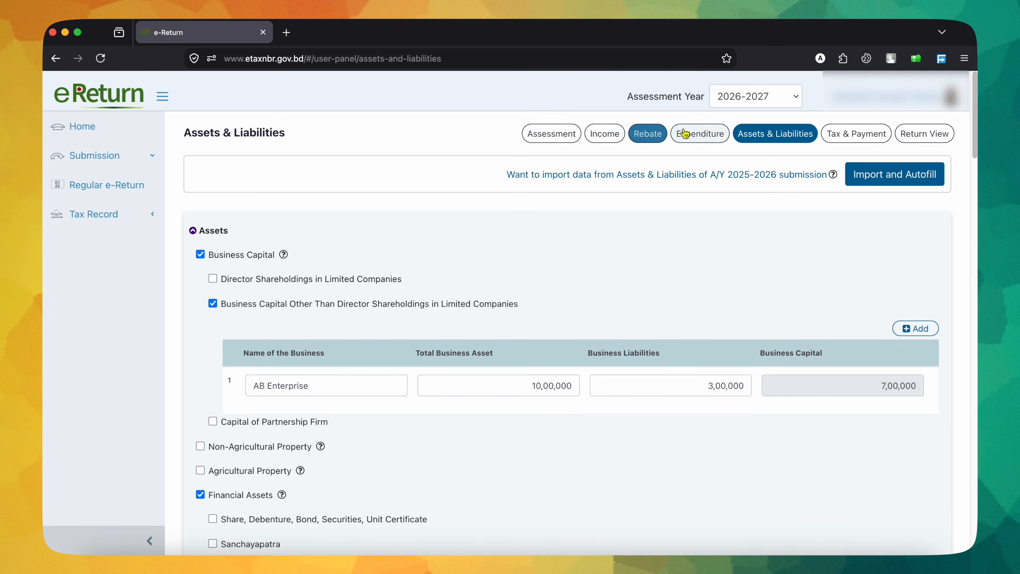
scroll(718, 293, down, 15)
scroll(718, 292, down, 15)
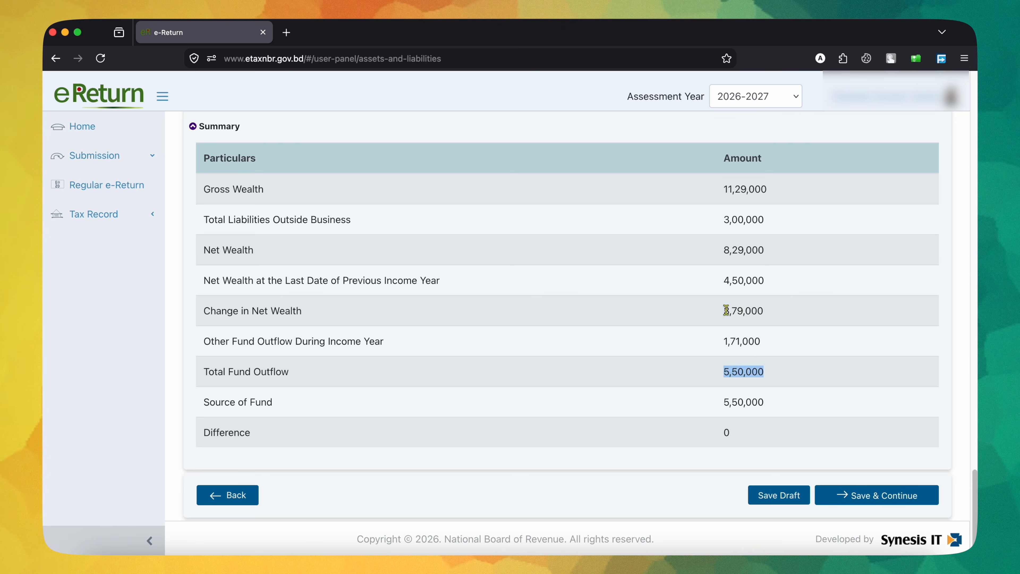
double_click(736, 306)
drag(727, 341, 772, 344)
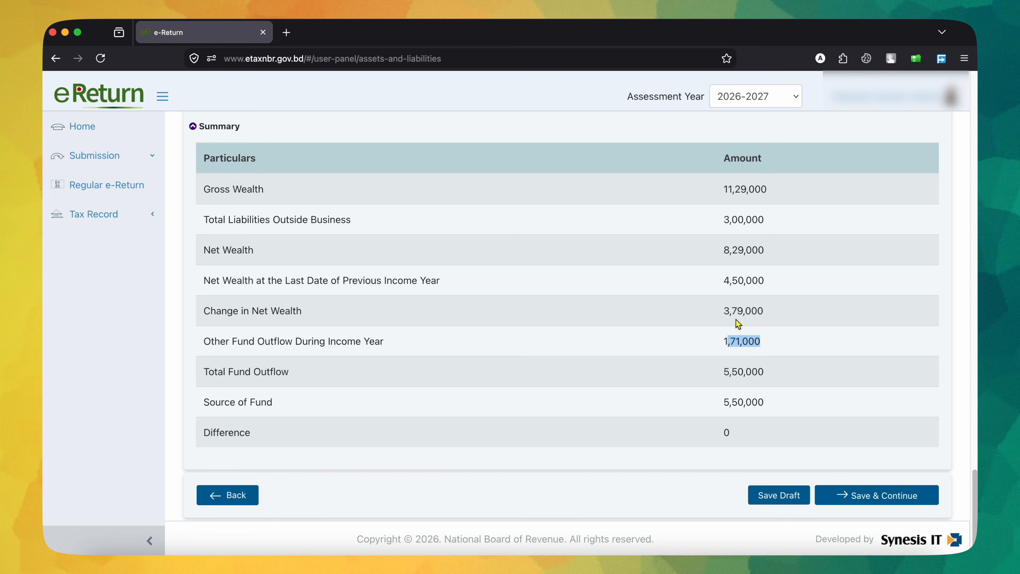
drag(727, 377, 799, 382)
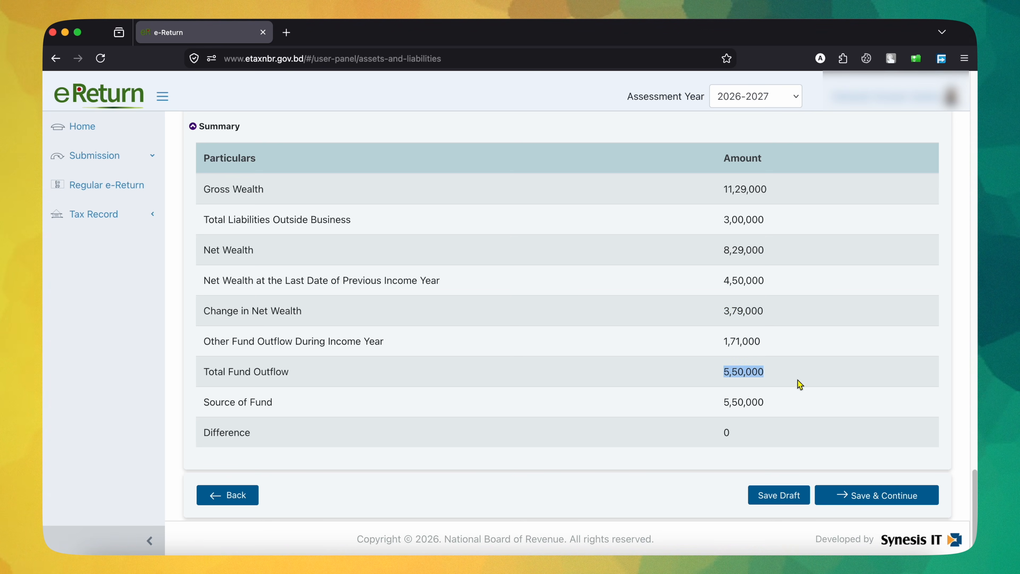
drag(727, 403, 779, 404)
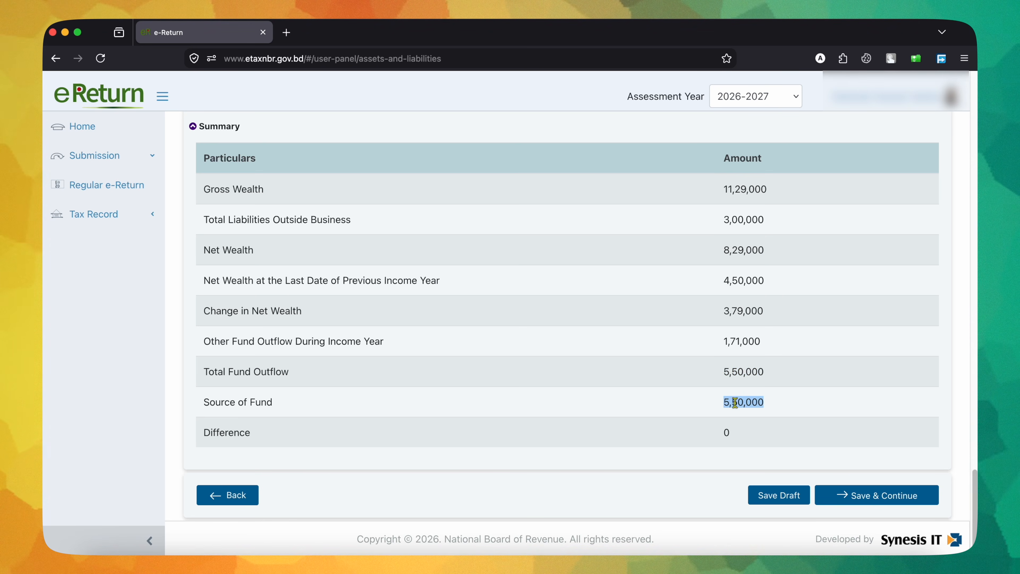
click(737, 367)
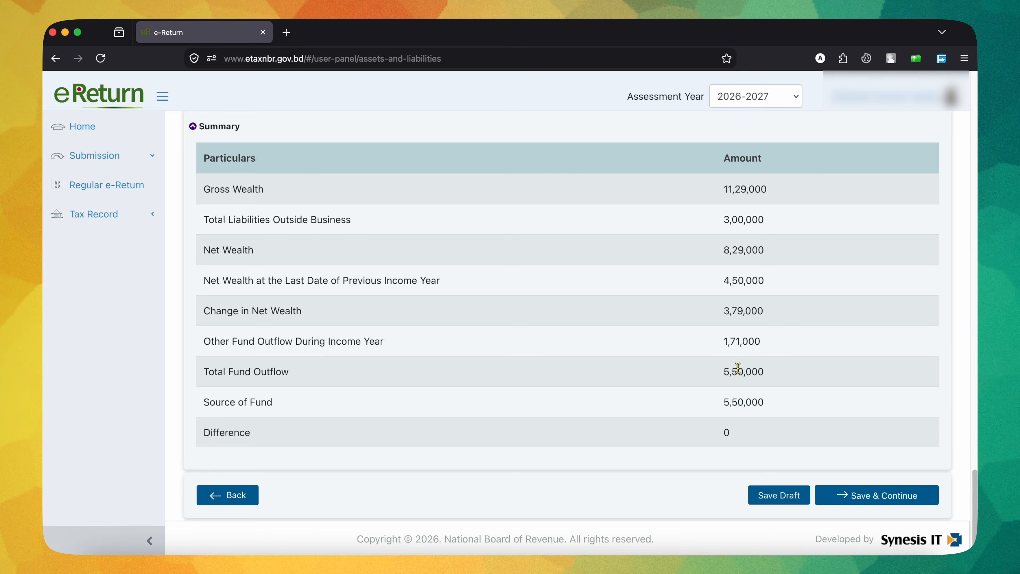
double_click(738, 403)
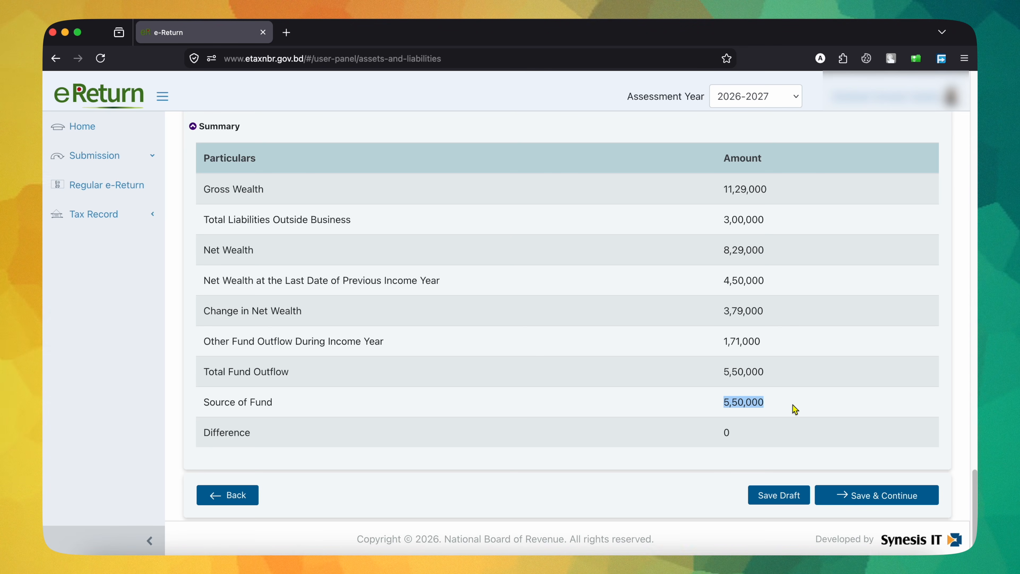
drag(719, 433, 752, 438)
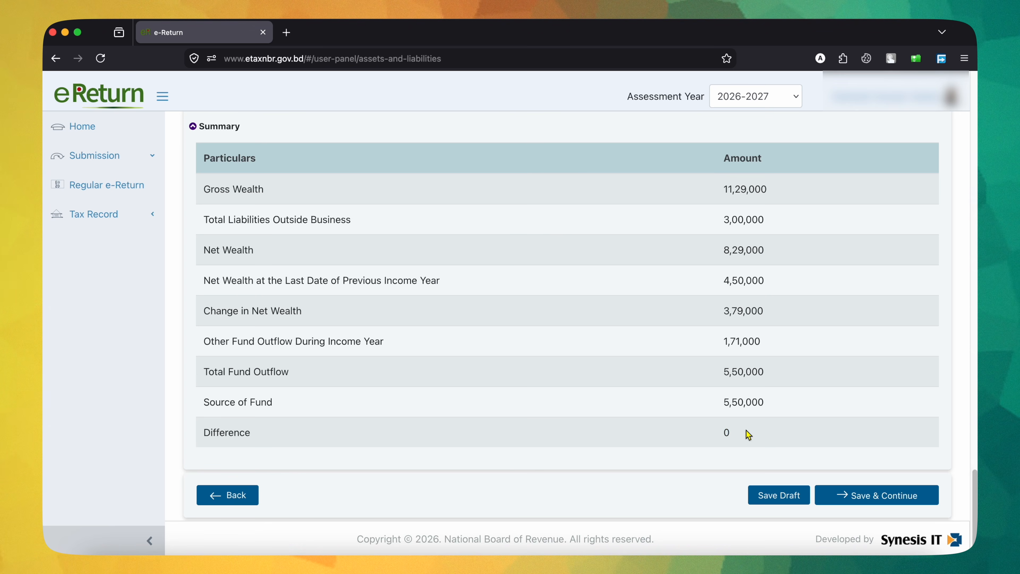
Step: Set the cash in hand at the end of the income year to 0 and check the Summary difference
scroll(779, 434, up, 10)
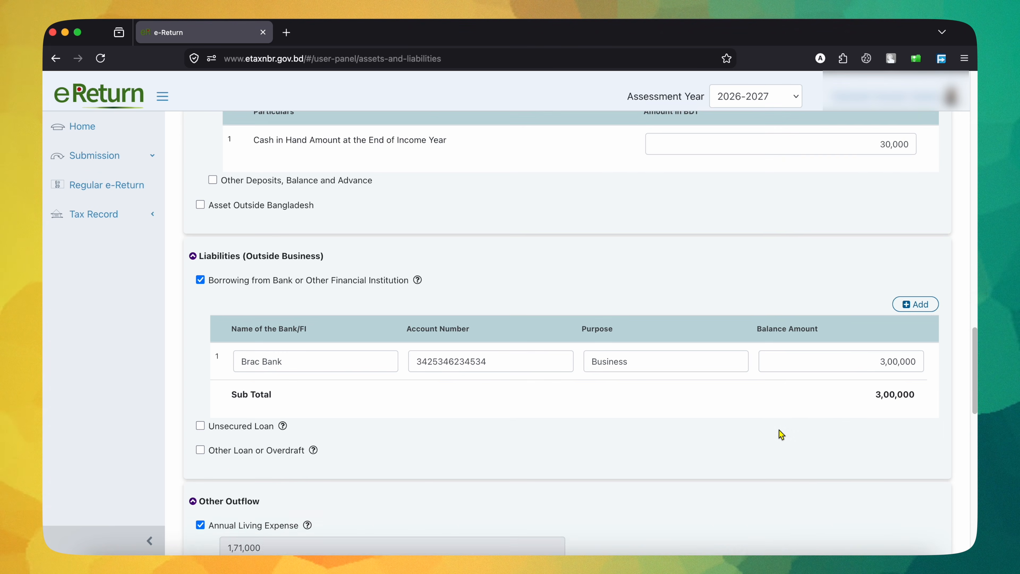
scroll(877, 372, up, 2)
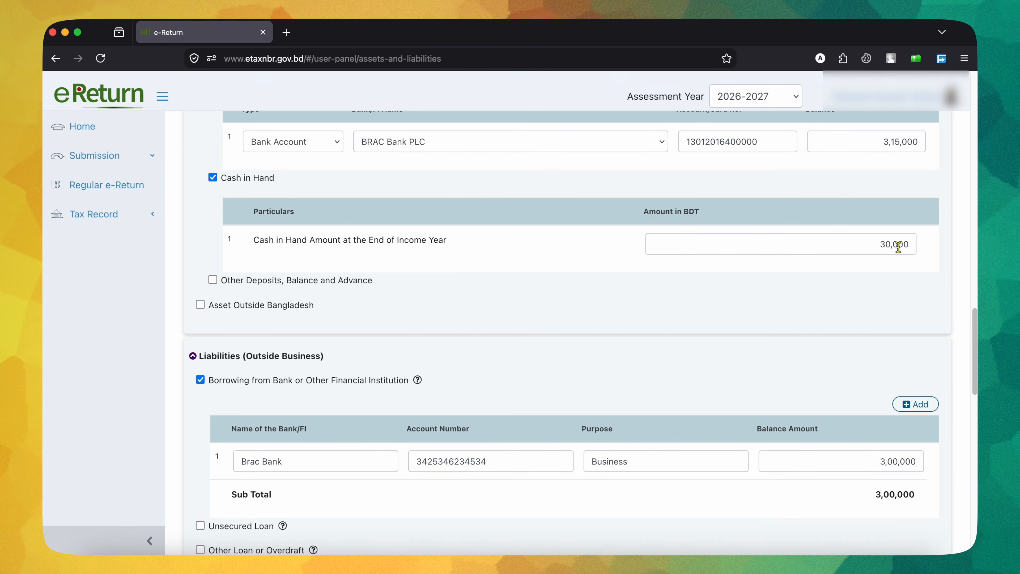
drag(865, 243, 962, 246)
text(0)
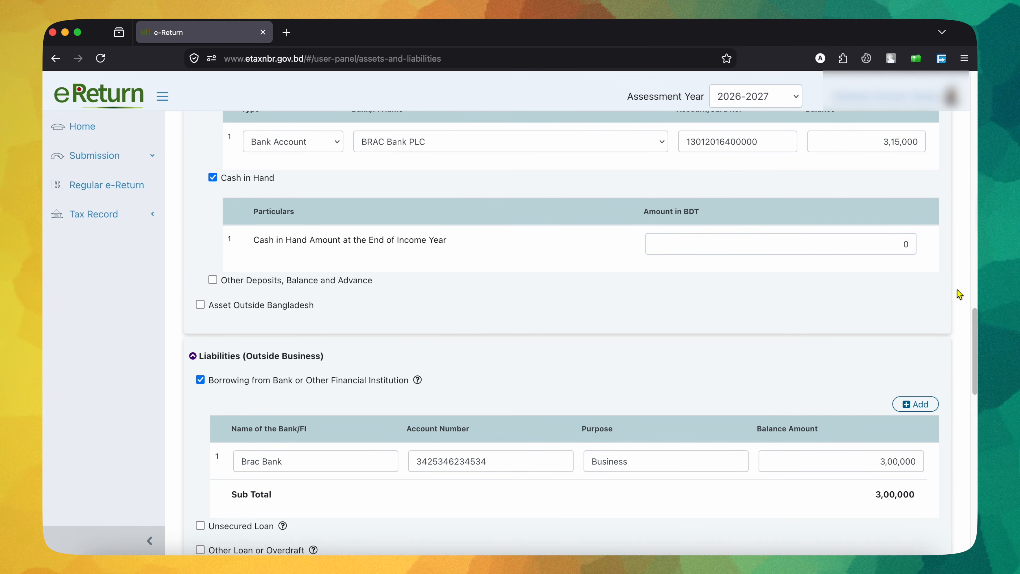
scroll(893, 292, down, 20)
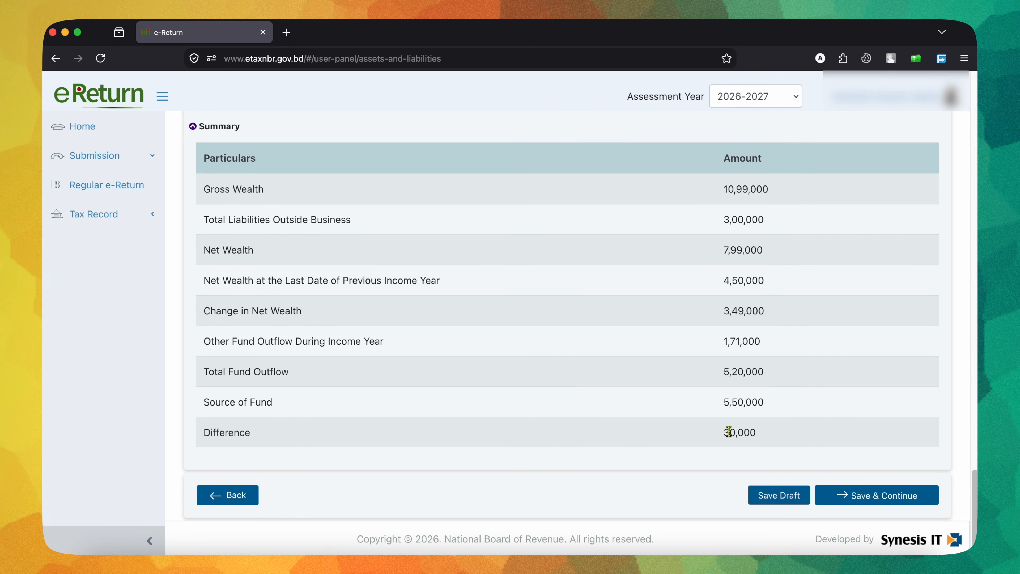
drag(722, 434, 859, 437)
key(super+c)
Step: Set the cash in hand amount back to 30,000 and recheck the Summary
scroll(859, 438, up, 10)
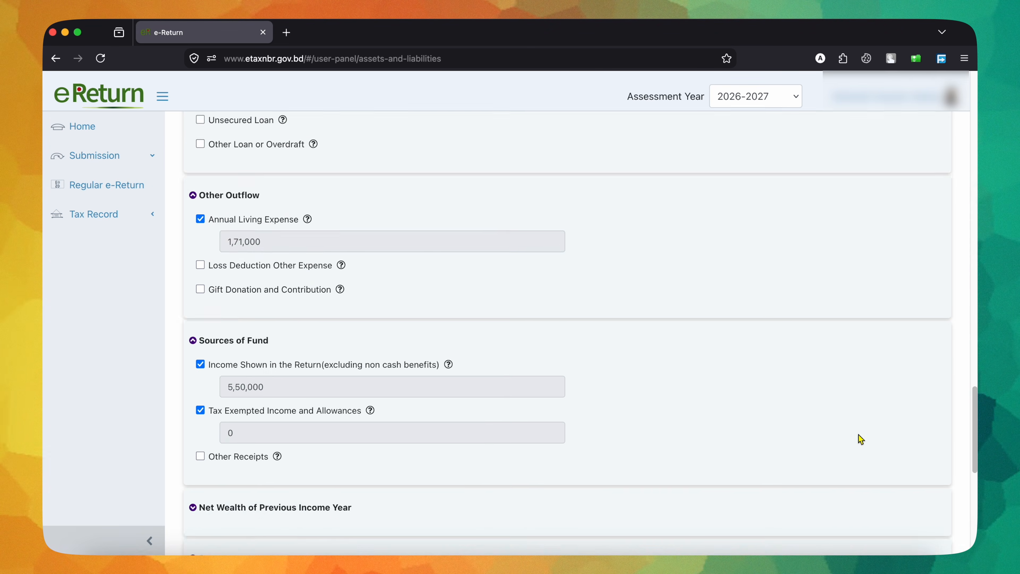
scroll(864, 342, up, 5)
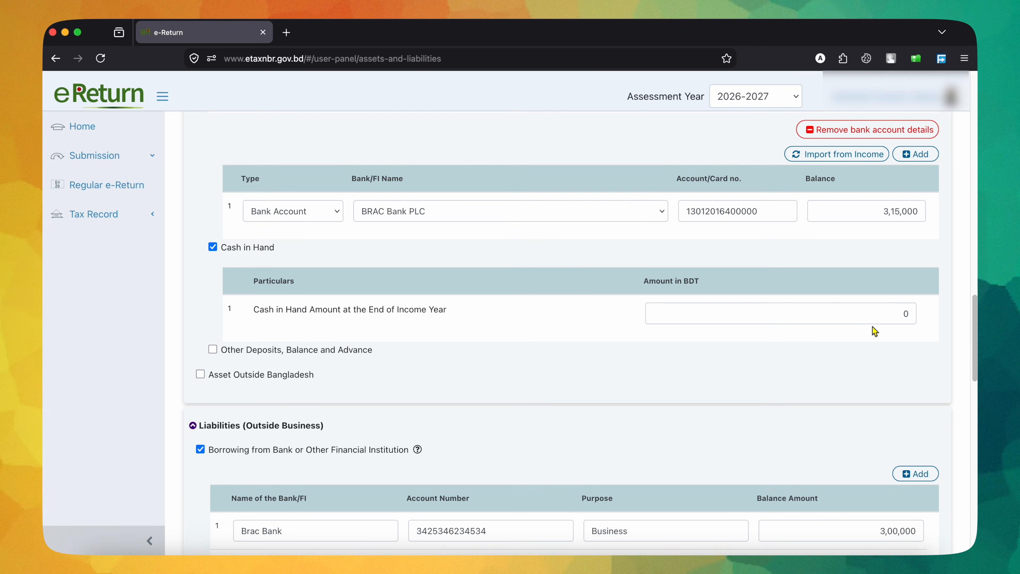
click(879, 313)
key(super+v)
click(881, 360)
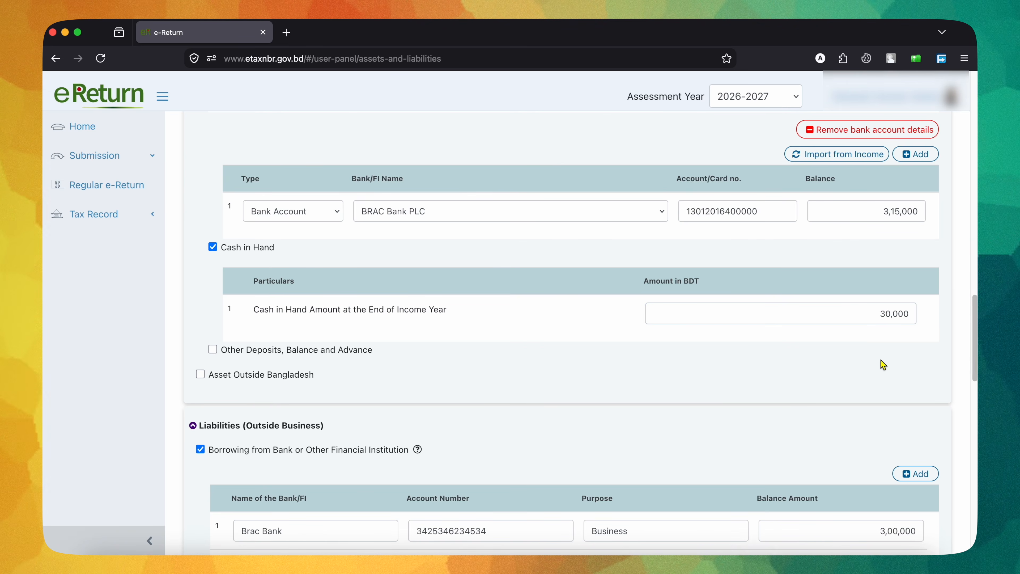
scroll(883, 364, down, 15)
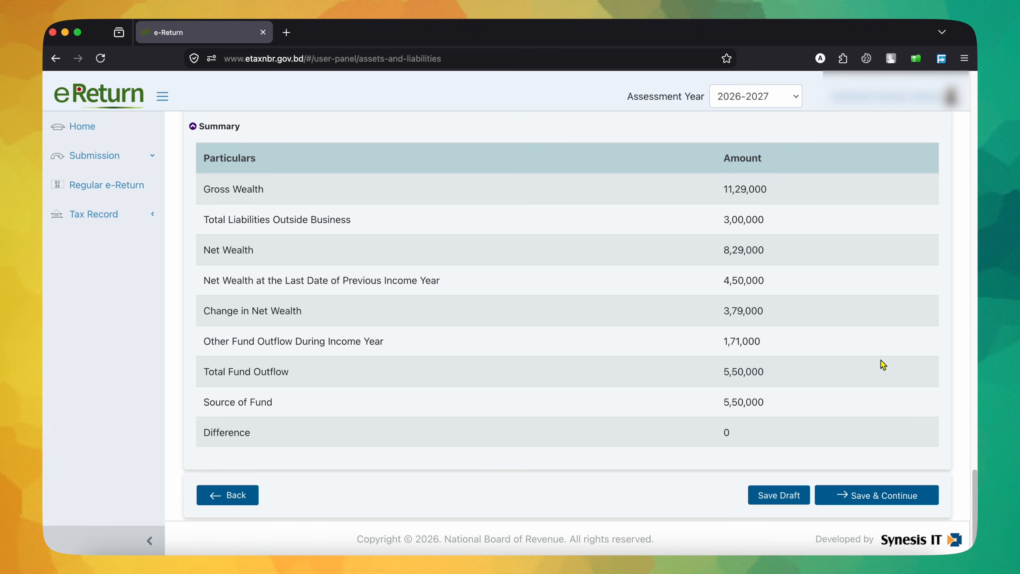
Step: Review the furniture, bank and cash entries against the Summary, and save Assets & Liabilities to continue to Tax & Payment
scroll(881, 360, up, 15)
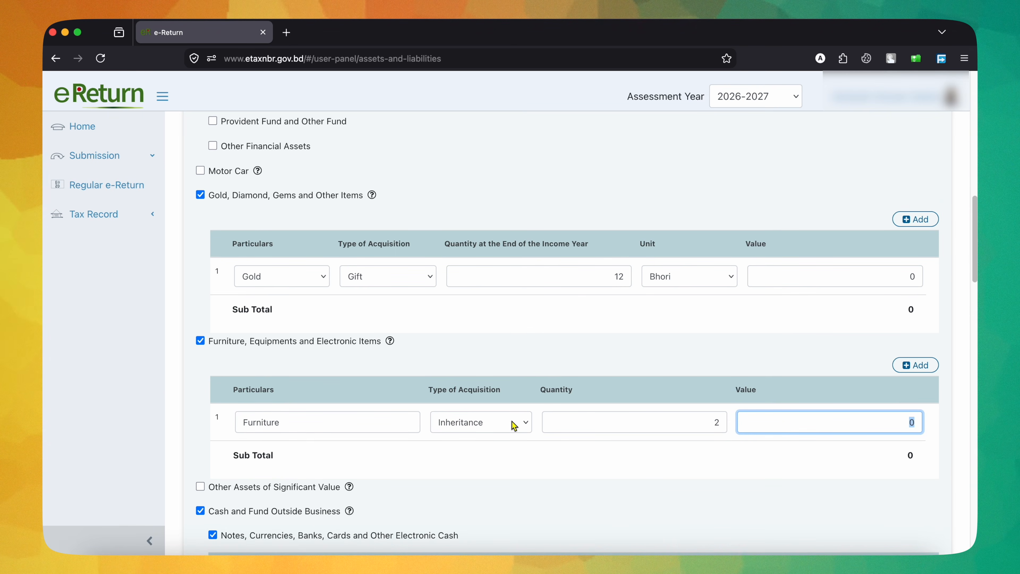
click(562, 473)
scroll(562, 476, down, 15)
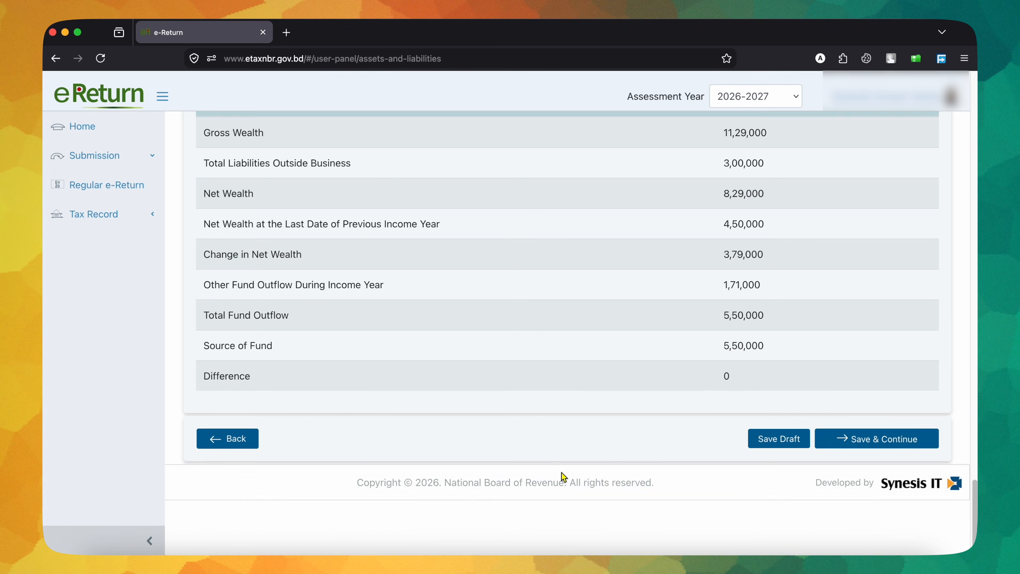
scroll(711, 442, up, 10)
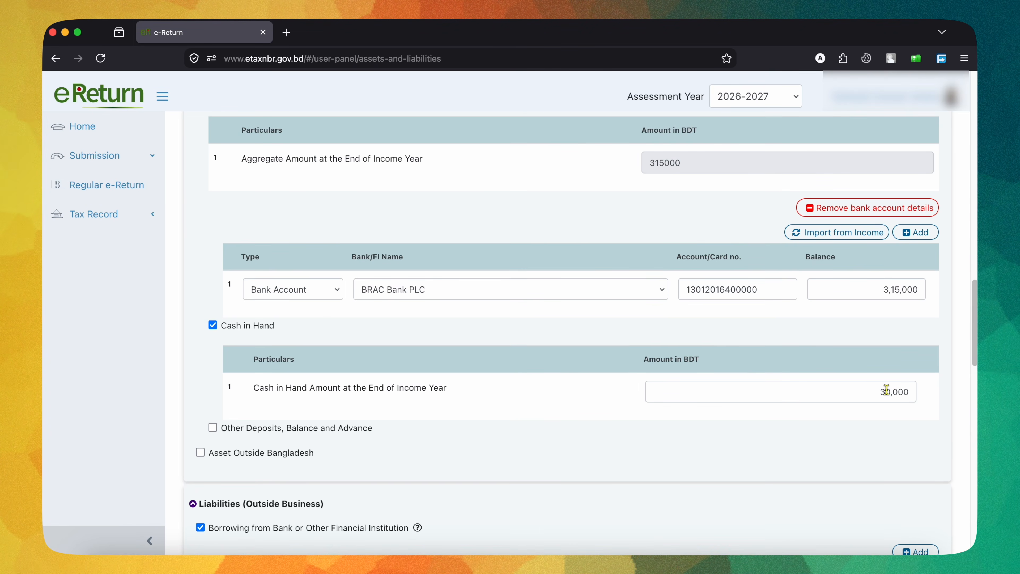
scroll(887, 389, down, 15)
scroll(729, 429, up, 12)
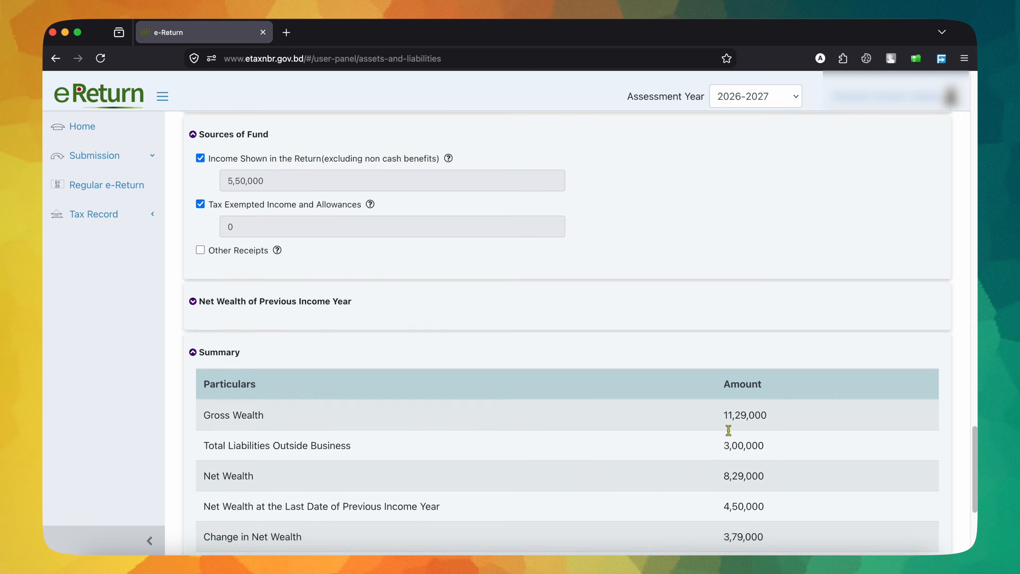
scroll(729, 431, down, 15)
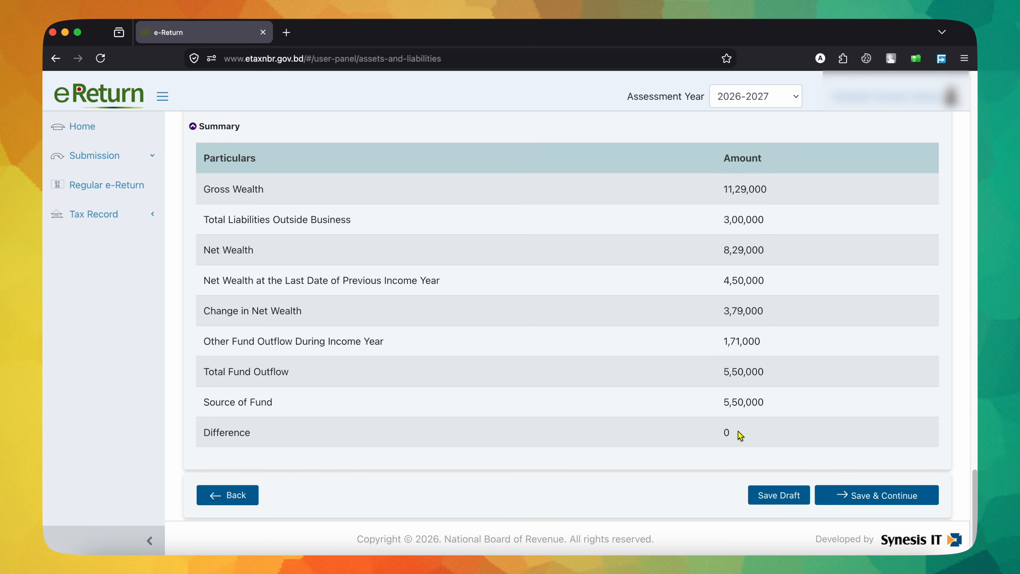
click(838, 495)
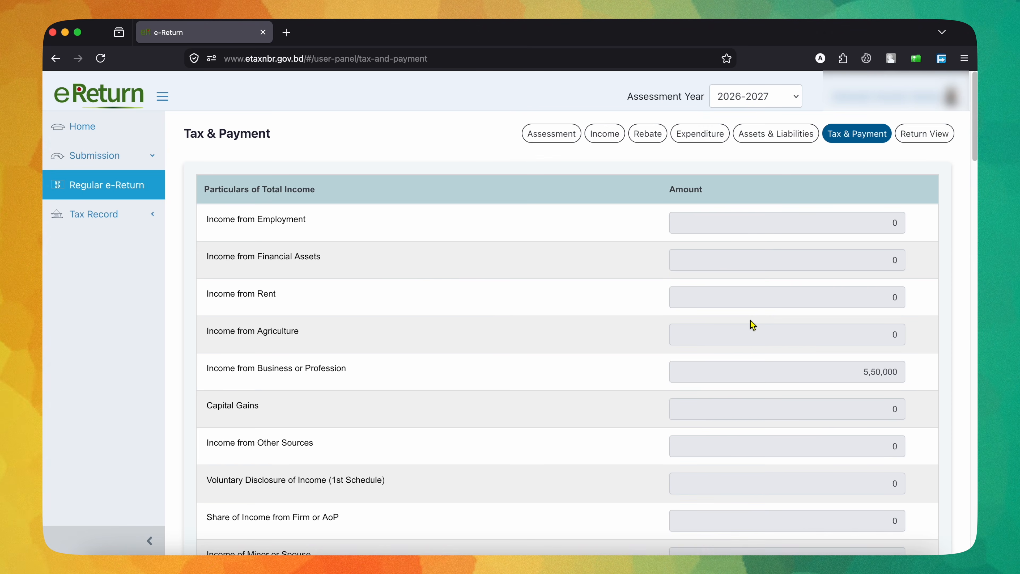
Step: Examine the total income particulars and the Tax Computation from gross tax before rebate through the investment rebate
scroll(751, 321, down, 3)
scroll(872, 261, down, 10)
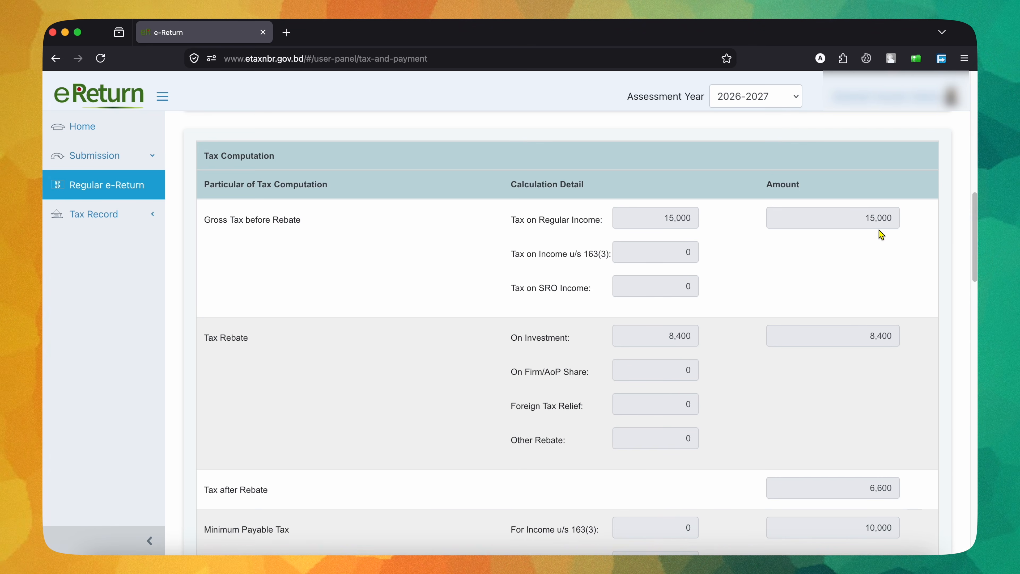
scroll(879, 230, up, 10)
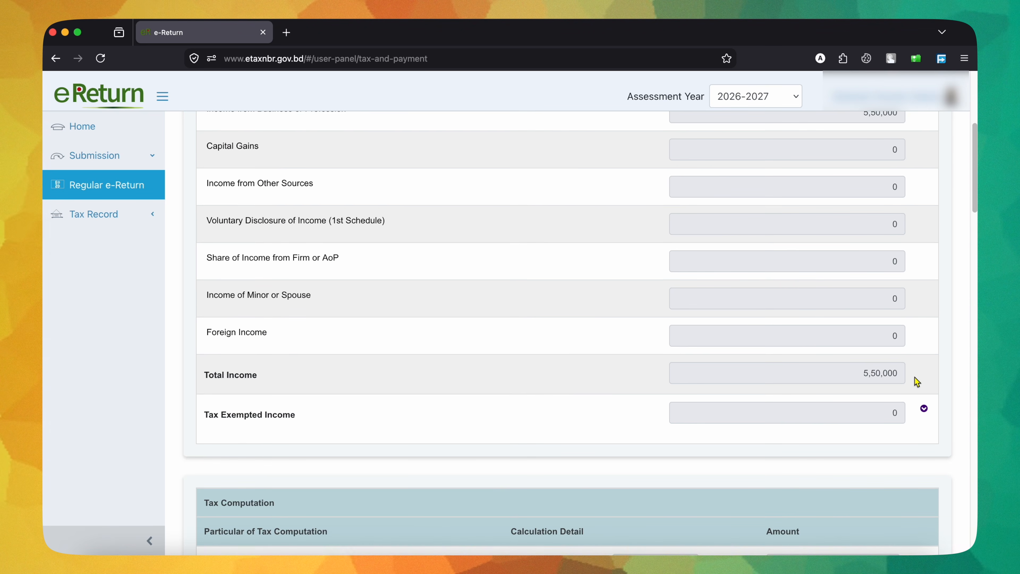
scroll(917, 382, down, 7)
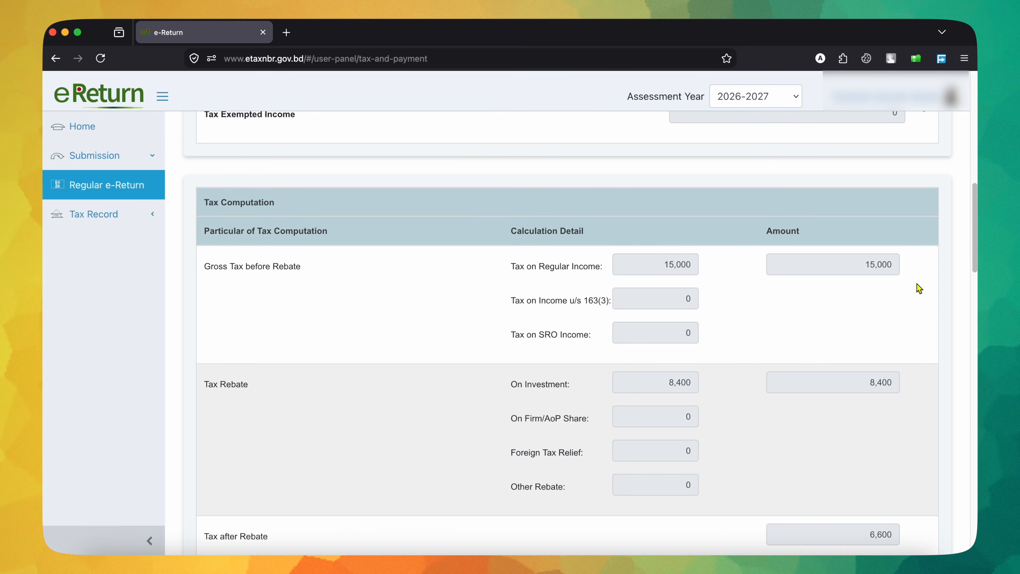
scroll(910, 320, down, 2)
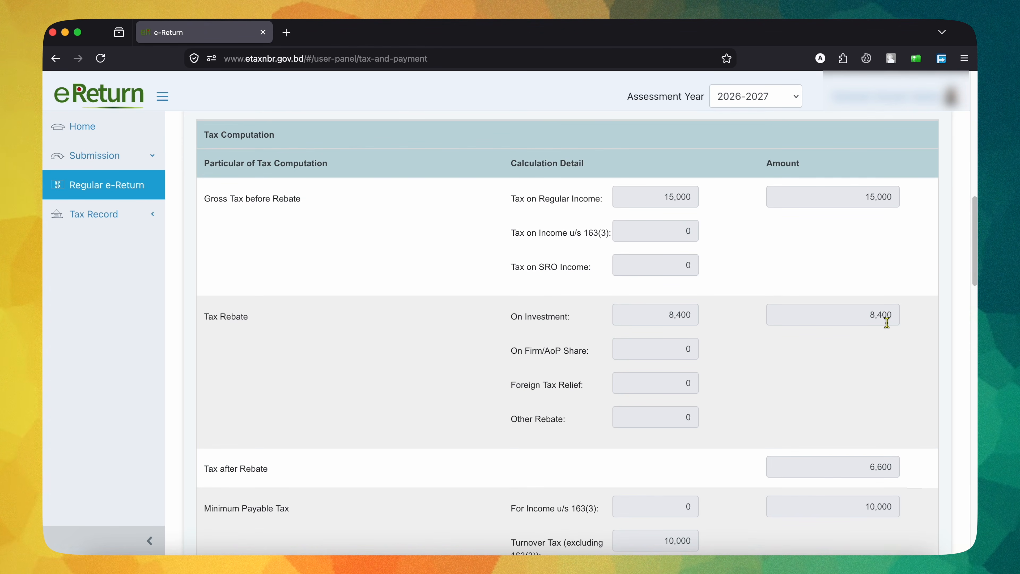
scroll(887, 321, up, 10)
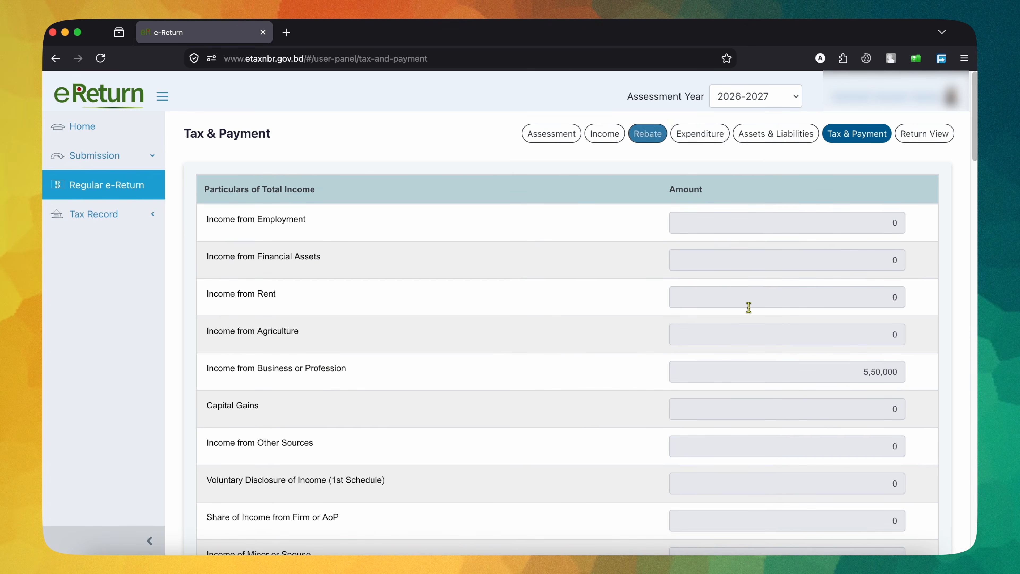
scroll(788, 369, down, 12)
scroll(787, 369, up, 2)
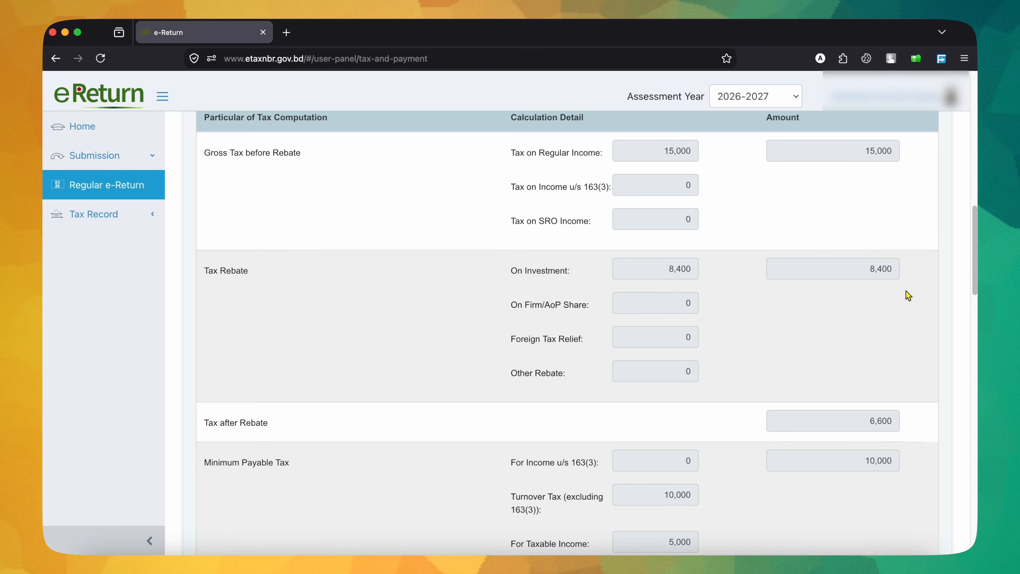
Step: Examine the minimum payable tax, net tax after rebate, surcharge, payment entries and the Final Payable table with net payable
scroll(909, 295, down, 5)
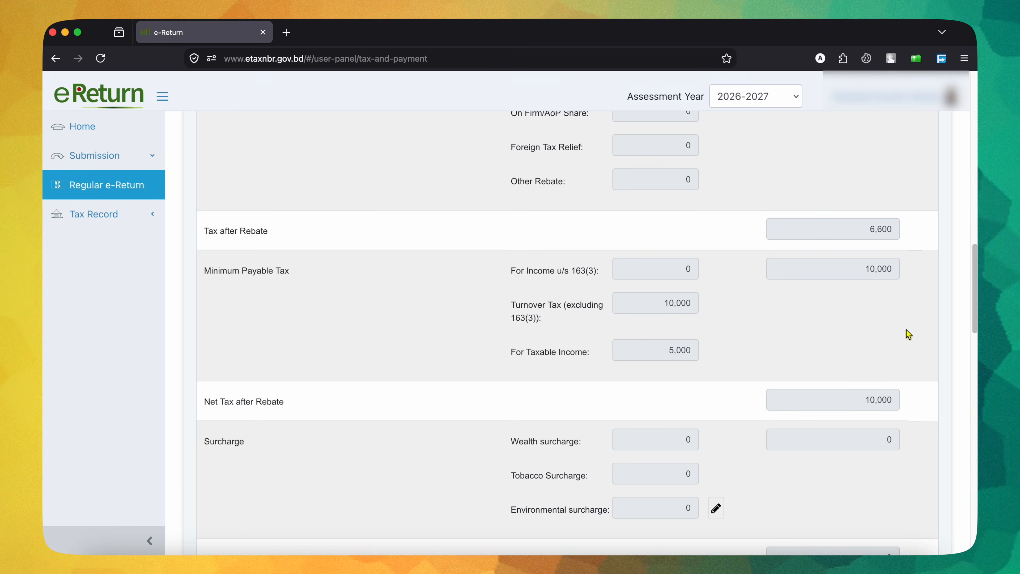
scroll(906, 332, down, 7)
scroll(906, 331, up, 5)
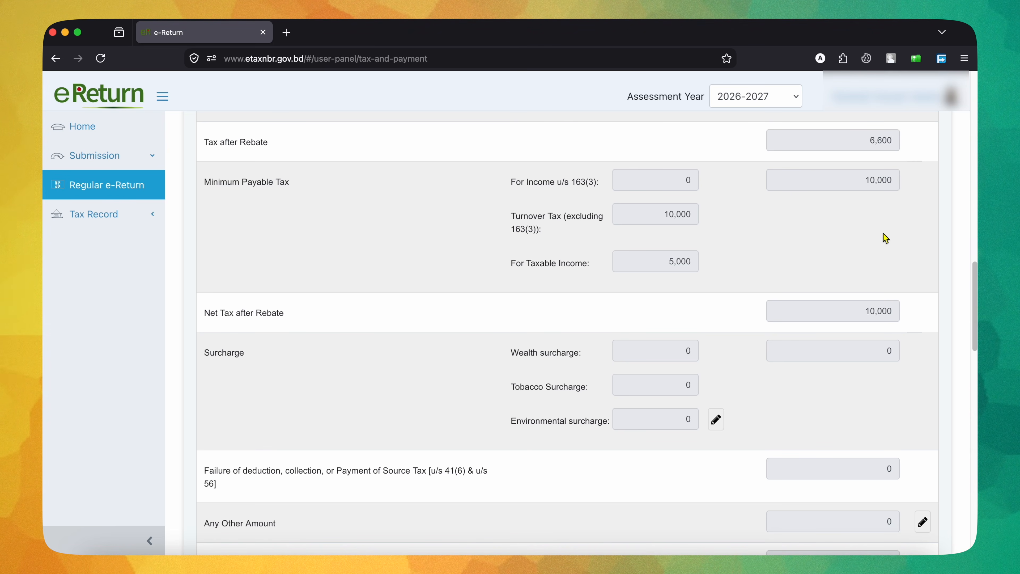
scroll(885, 247, down, 3)
scroll(885, 247, up, 2)
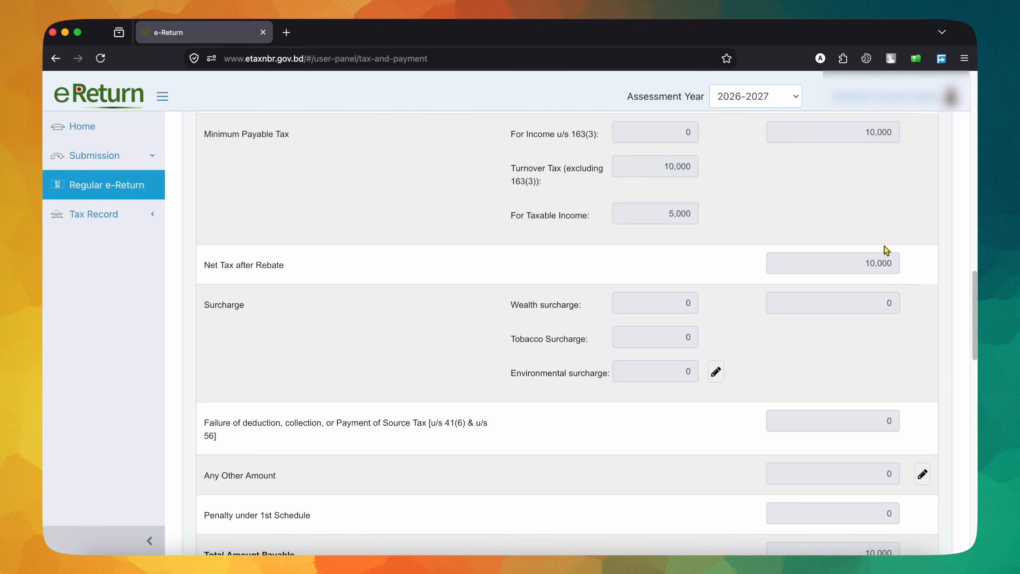
scroll(884, 246, down, 10)
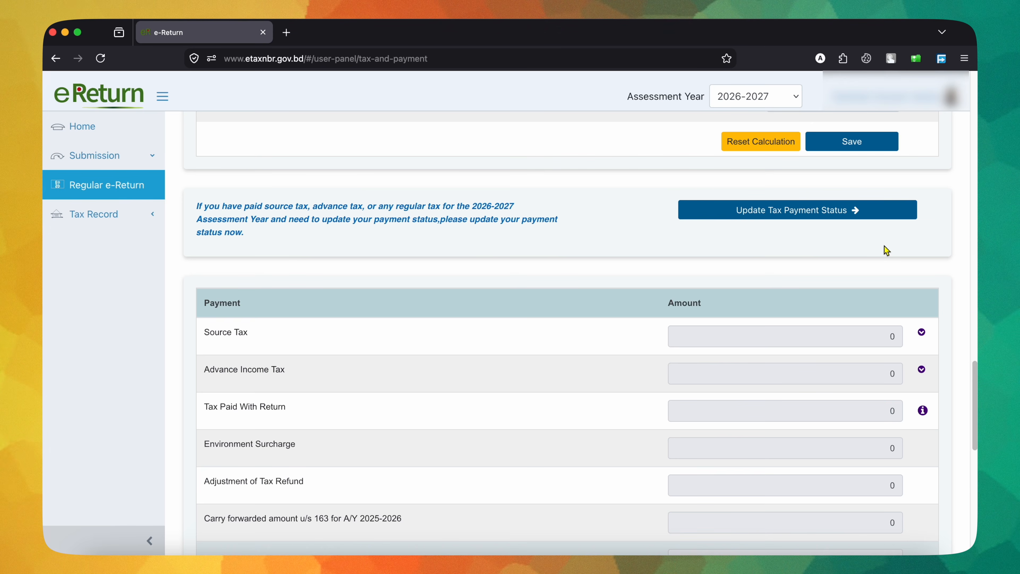
scroll(884, 247, down, 10)
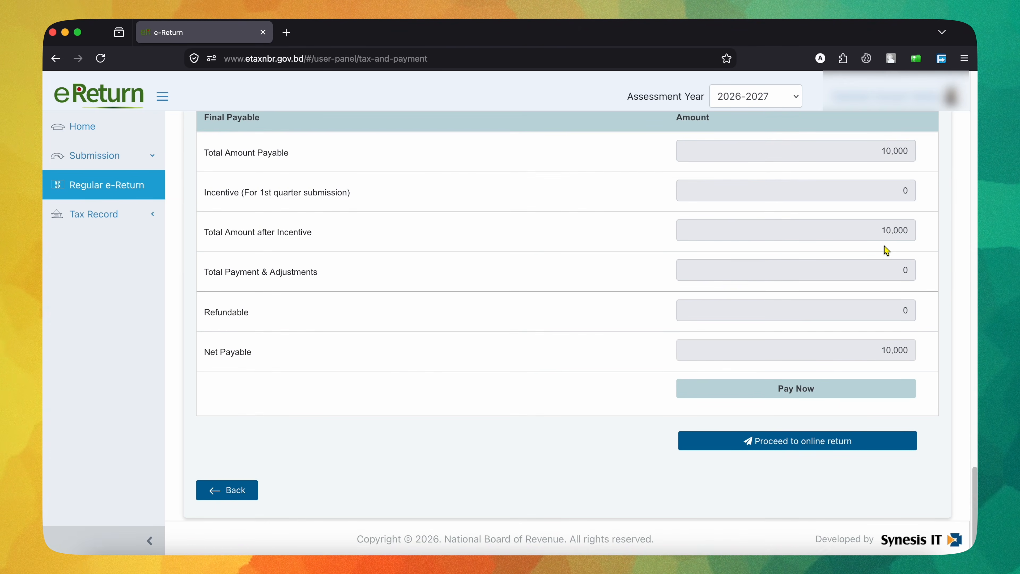
scroll(886, 250, up, 2)
scroll(883, 244, down, 2)
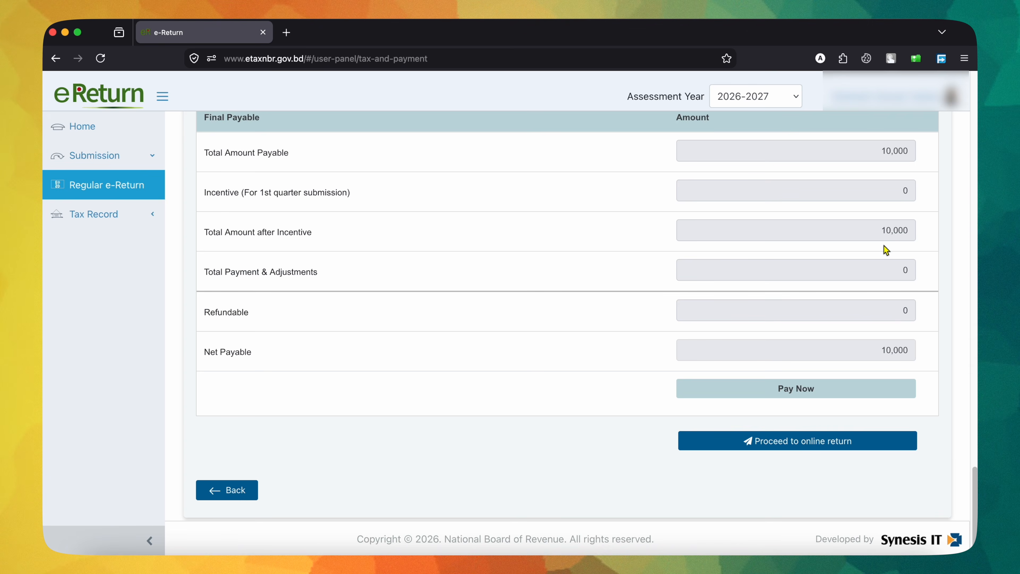
scroll(884, 245, up, 15)
scroll(884, 246, up, 4)
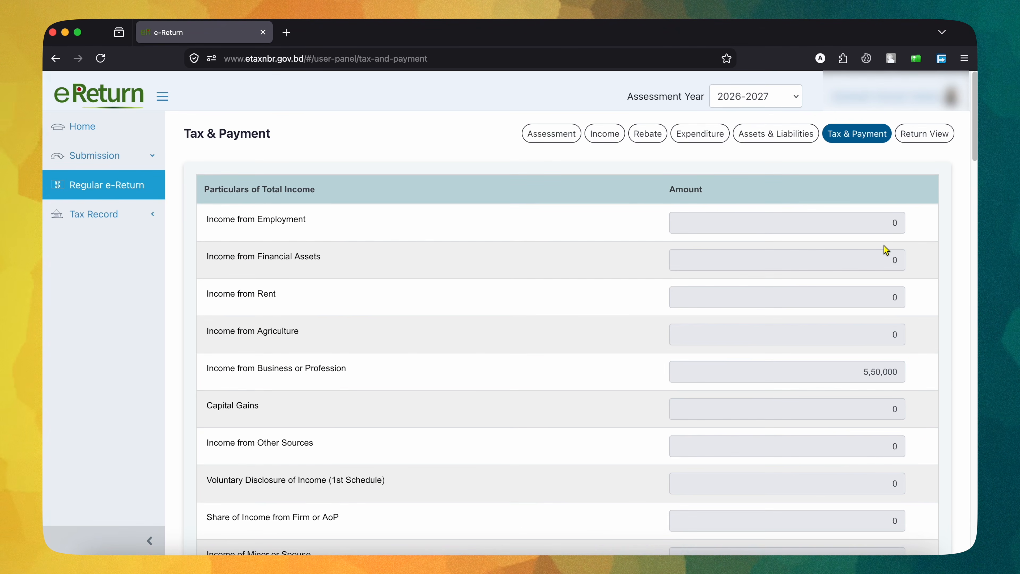
Step: Compare the tax after rebate with the minimum payable tax, including its turnover tax component, and with the total amount payable
scroll(884, 245, down, 20)
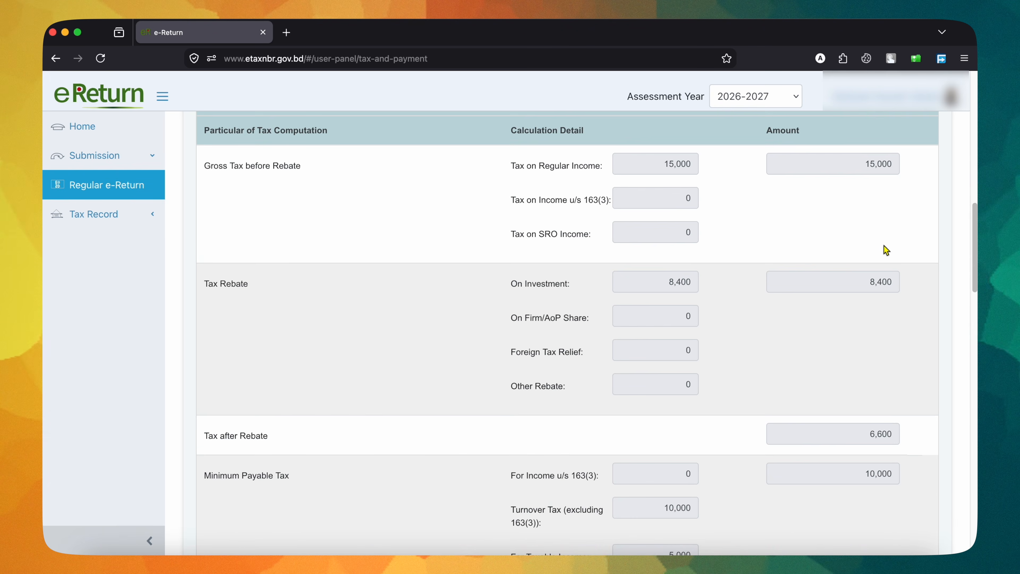
scroll(887, 250, down, 8)
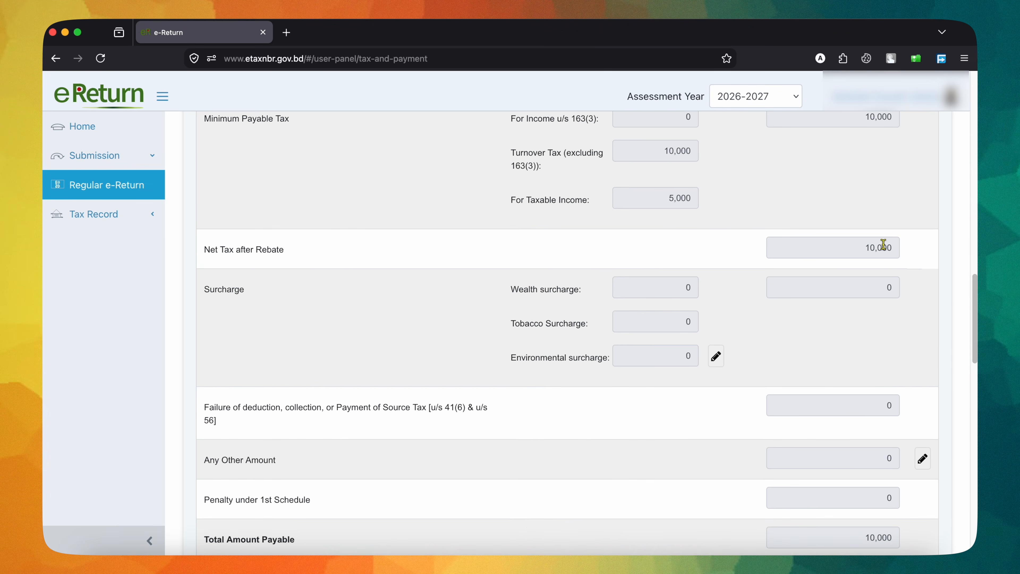
scroll(883, 245, down, 4)
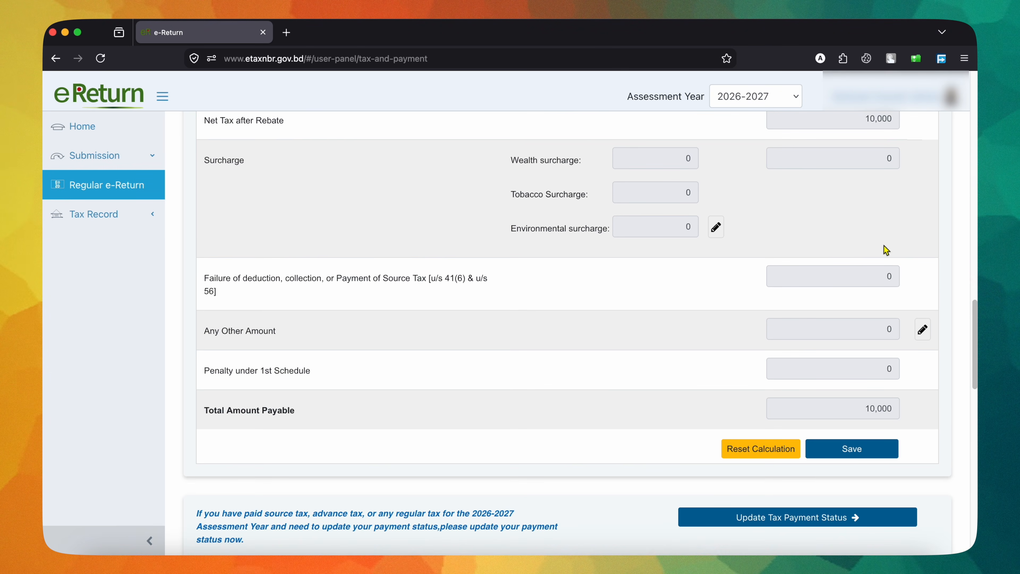
scroll(884, 245, down, 1)
scroll(884, 246, up, 10)
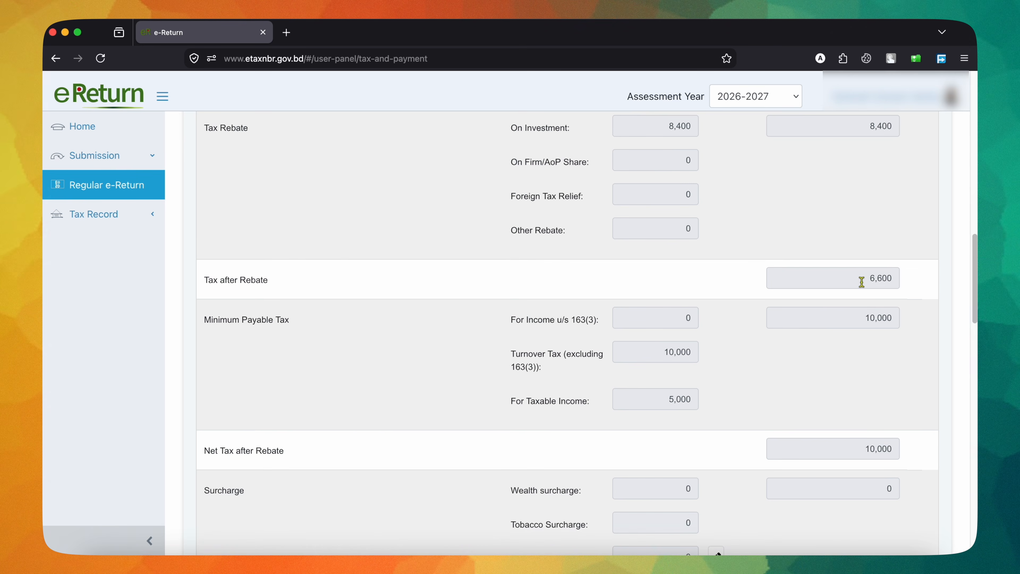
click(864, 281)
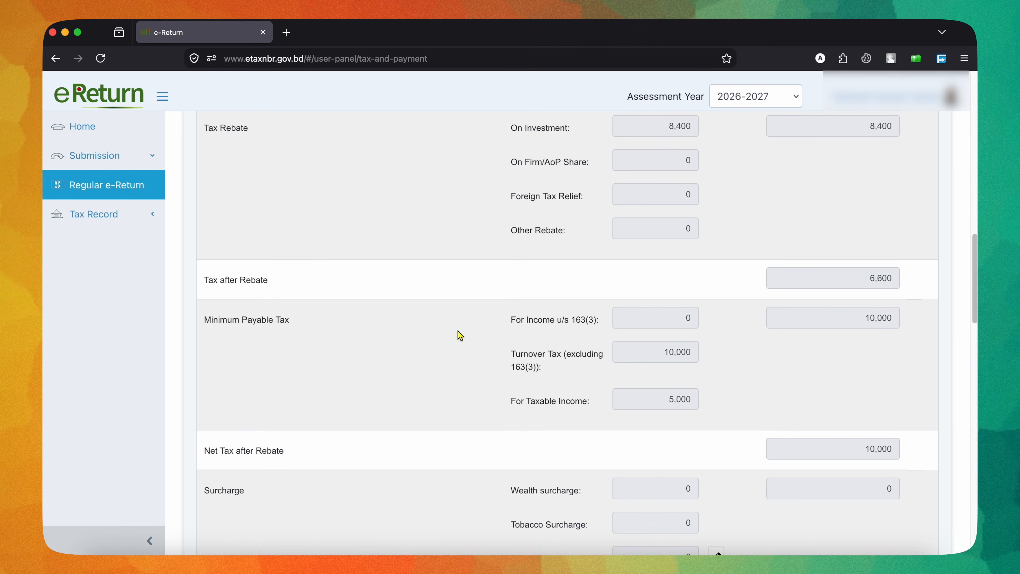
scroll(929, 384, up, 2)
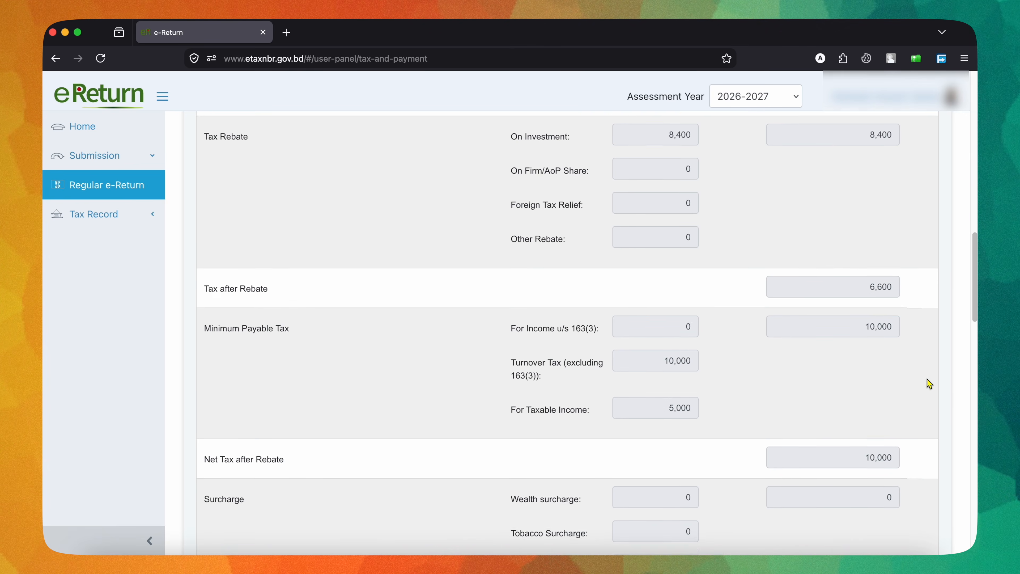
scroll(929, 383, down, 15)
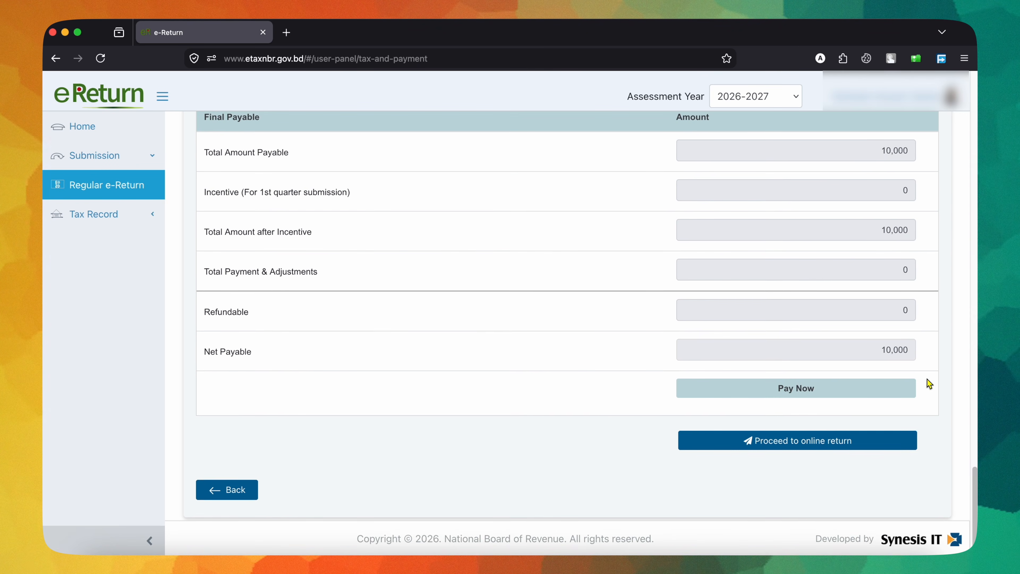
Step: Try to deselect the Deposit Pension Scheme (DPS) investment in the rebate section, and resave the business income details
scroll(930, 383, up, 10)
scroll(929, 383, up, 15)
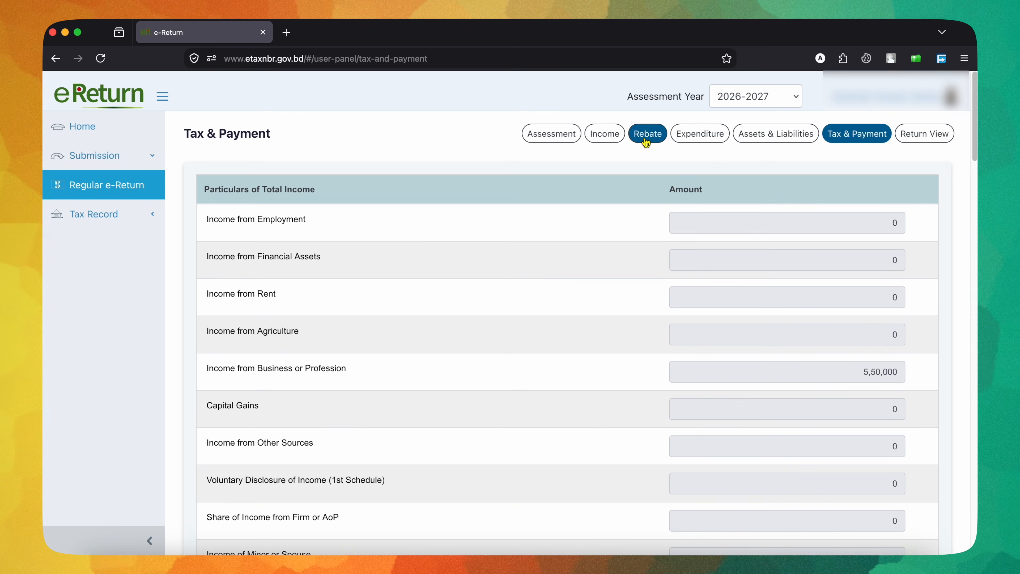
click(645, 143)
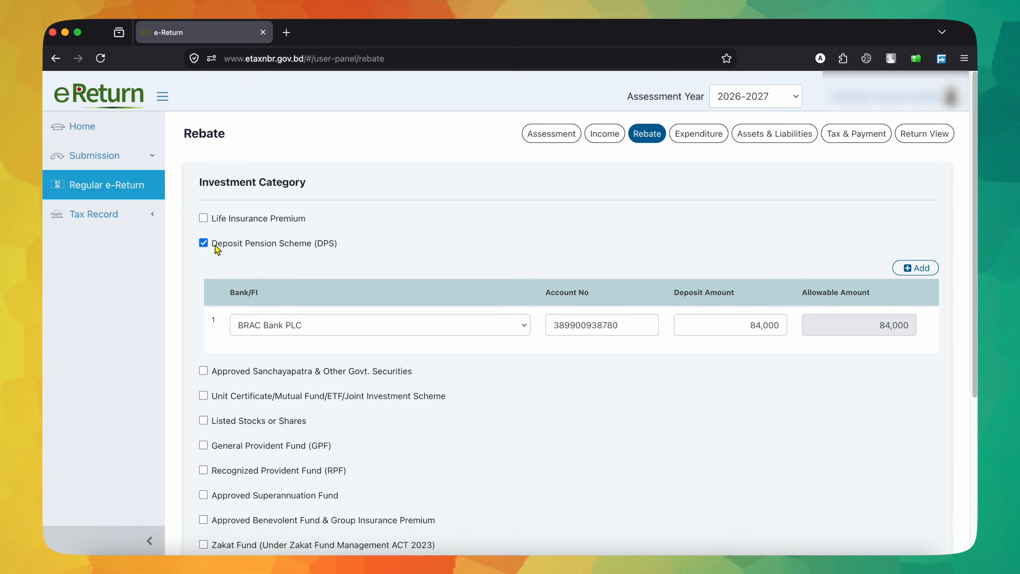
click(203, 244)
click(605, 136)
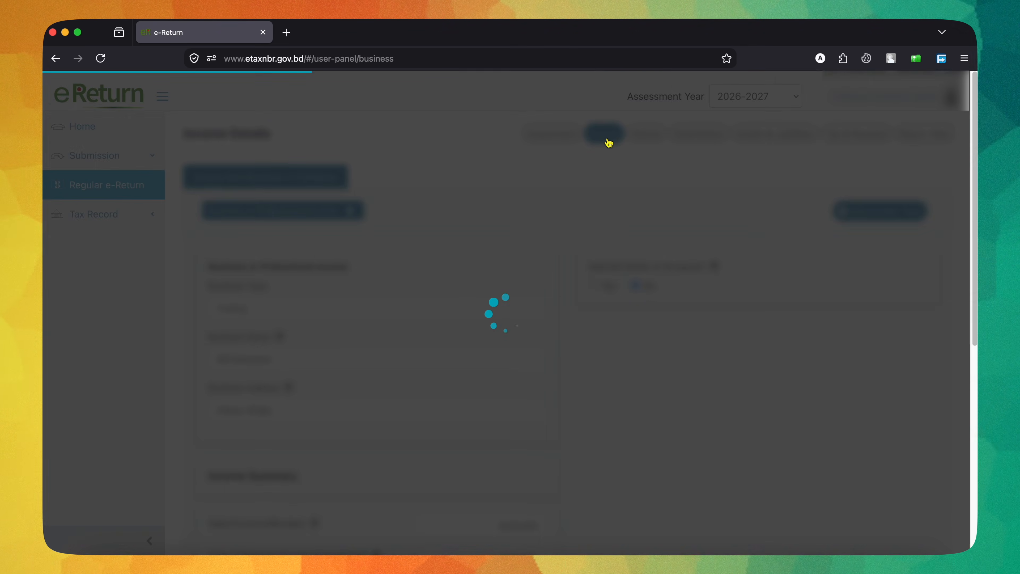
scroll(507, 508, down, 7)
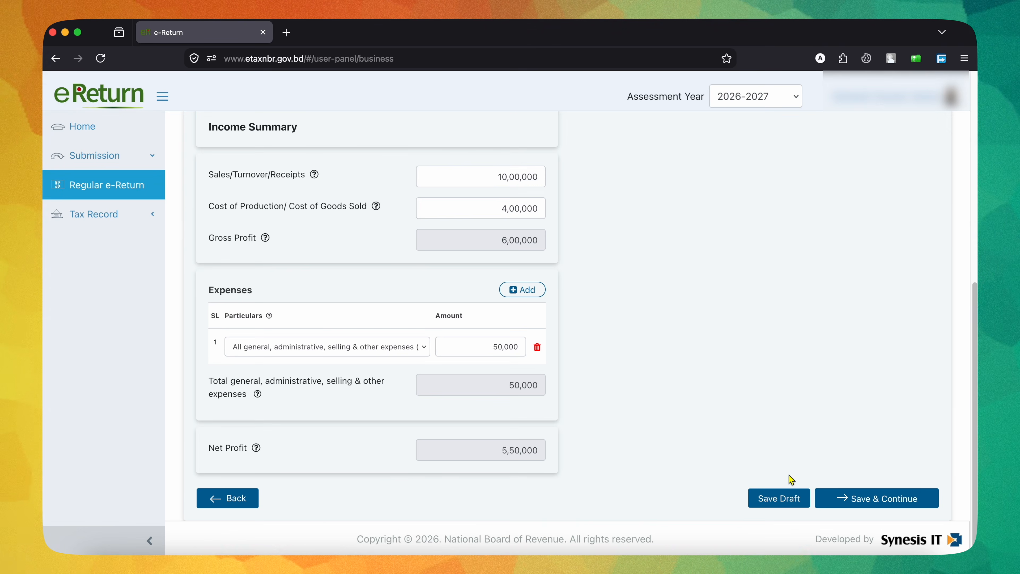
click(881, 506)
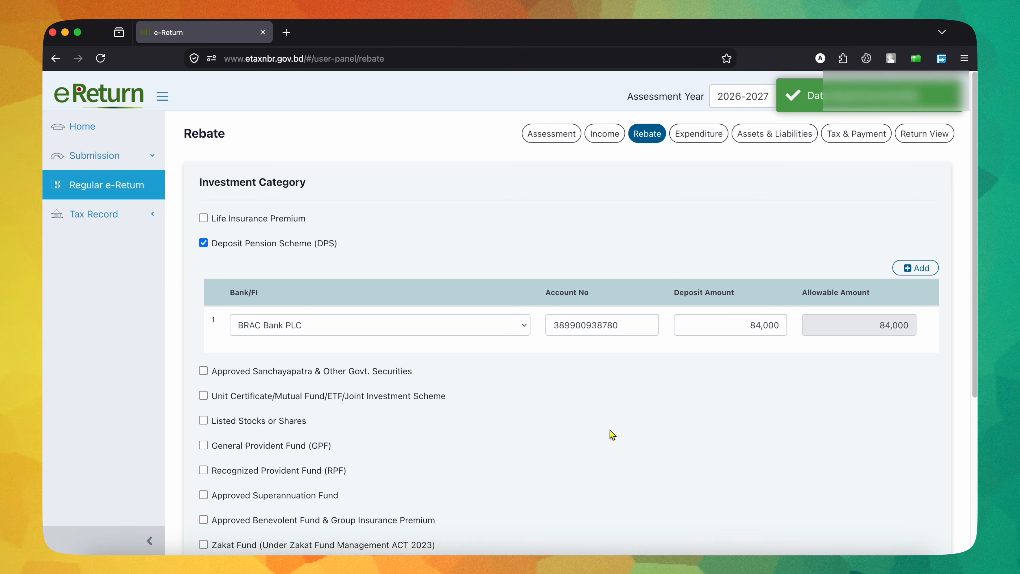
Step: Return to the assessment's additional information, set the investment tax rebate claim to No, and save to continue
click(555, 136)
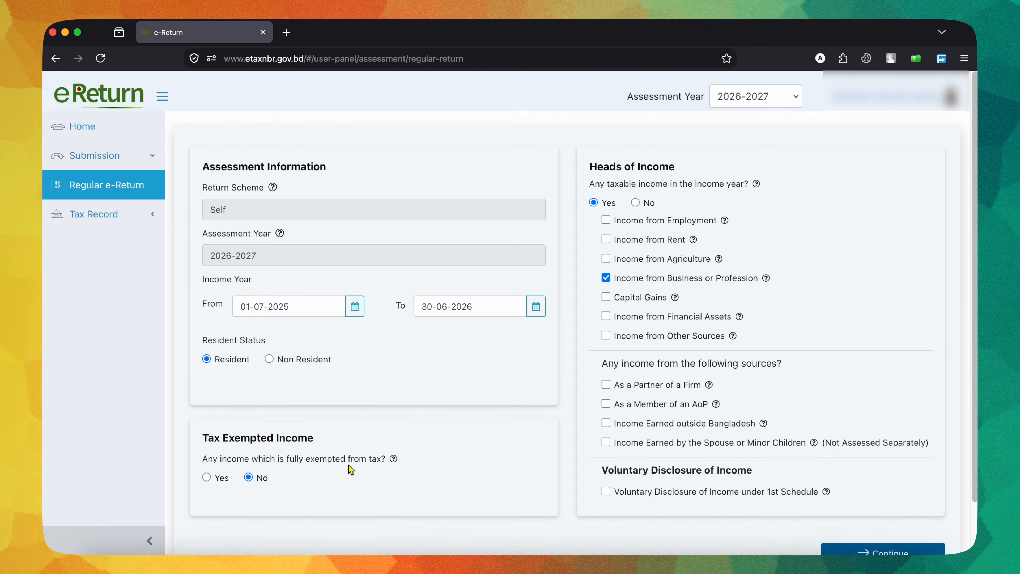
scroll(843, 498, down, 2)
click(861, 493)
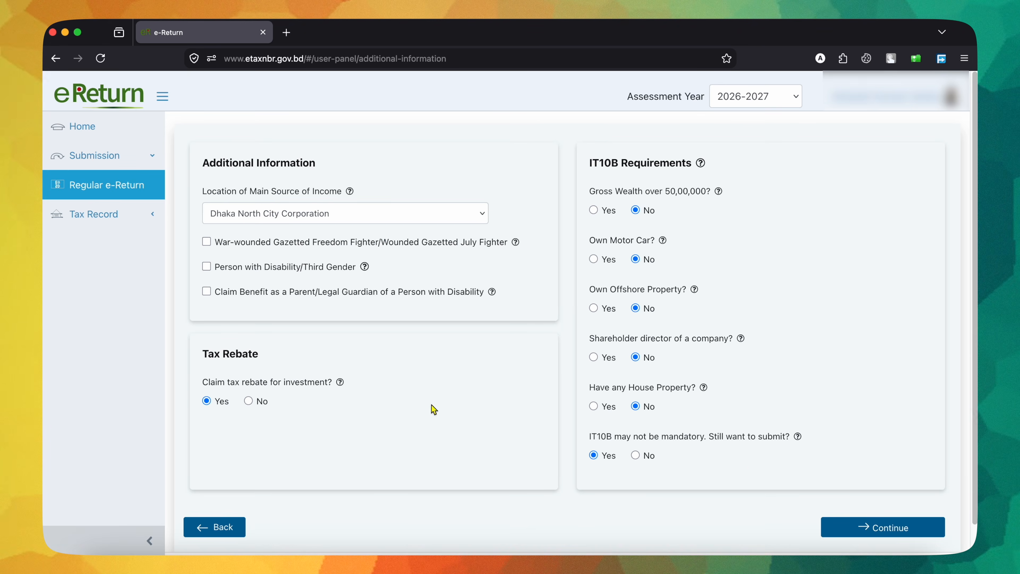
click(249, 401)
click(641, 191)
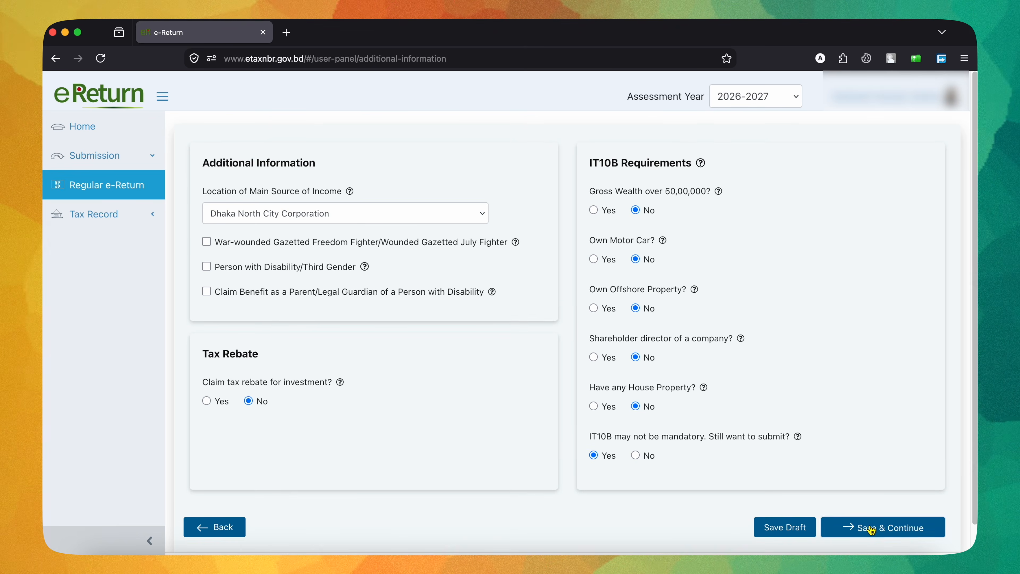
click(872, 530)
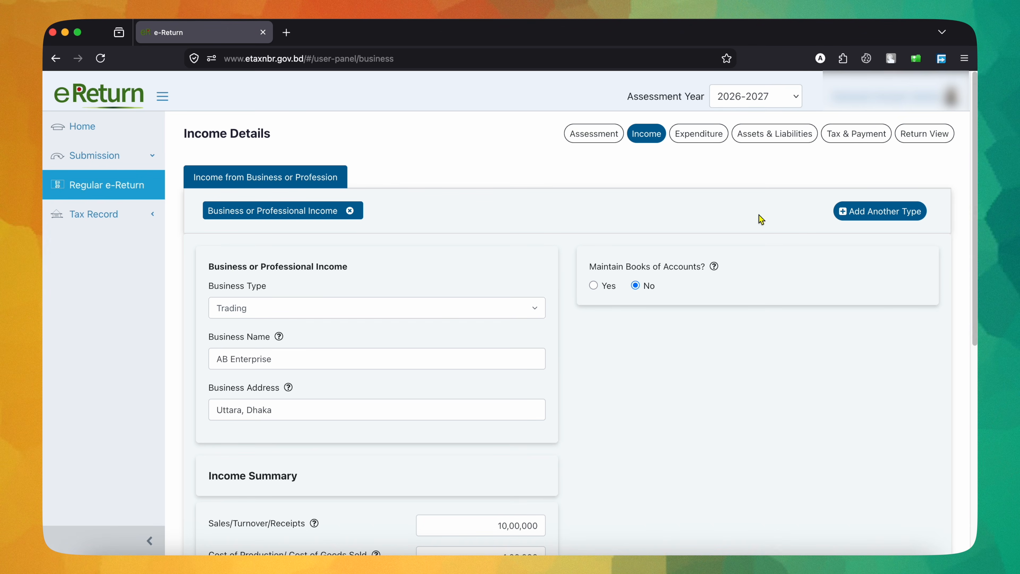
Step: Remove the DPS entry from the financial assets in Assets & Liabilities
click(778, 135)
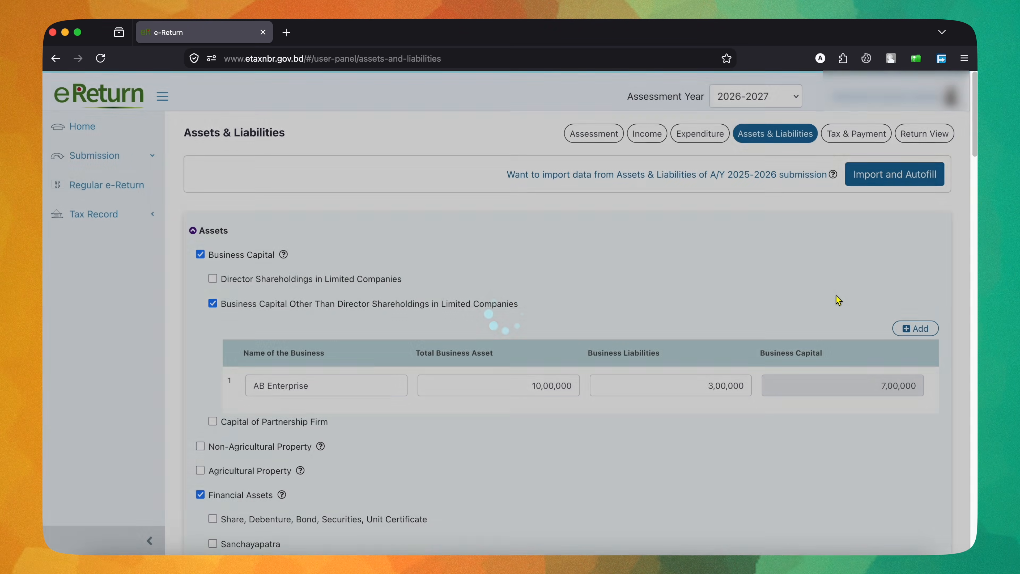
scroll(836, 298, down, 3)
scroll(601, 328, down, 10)
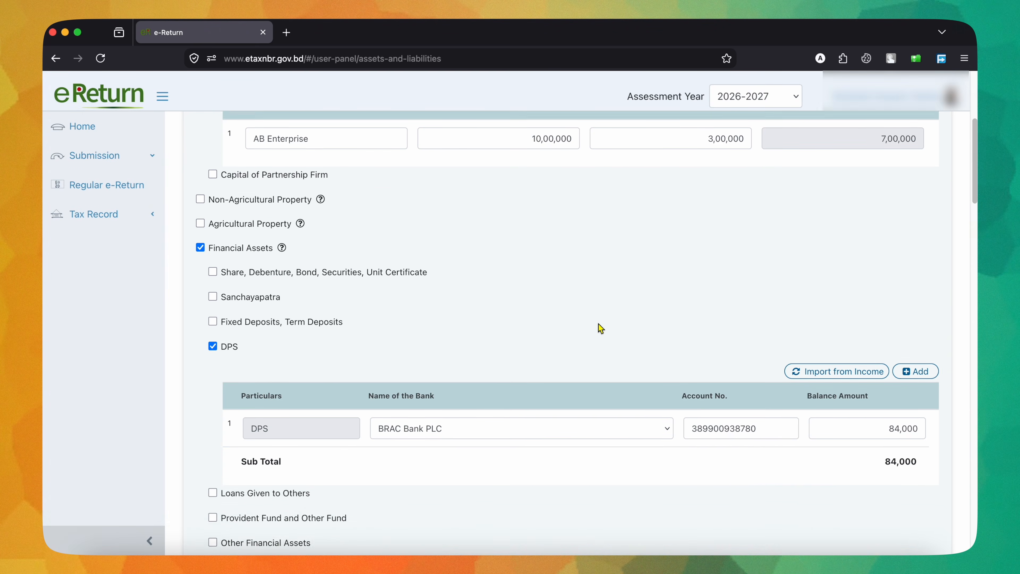
click(213, 138)
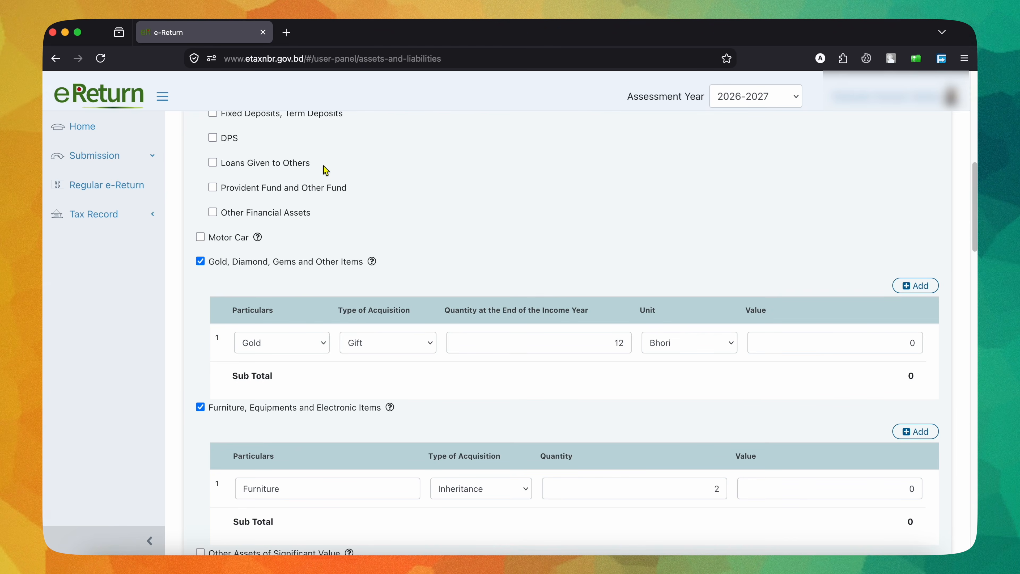
Step: Clear the year-end cash in hand amount and check the fund difference in the Assets & Liabilities summary
scroll(604, 280, down, 15)
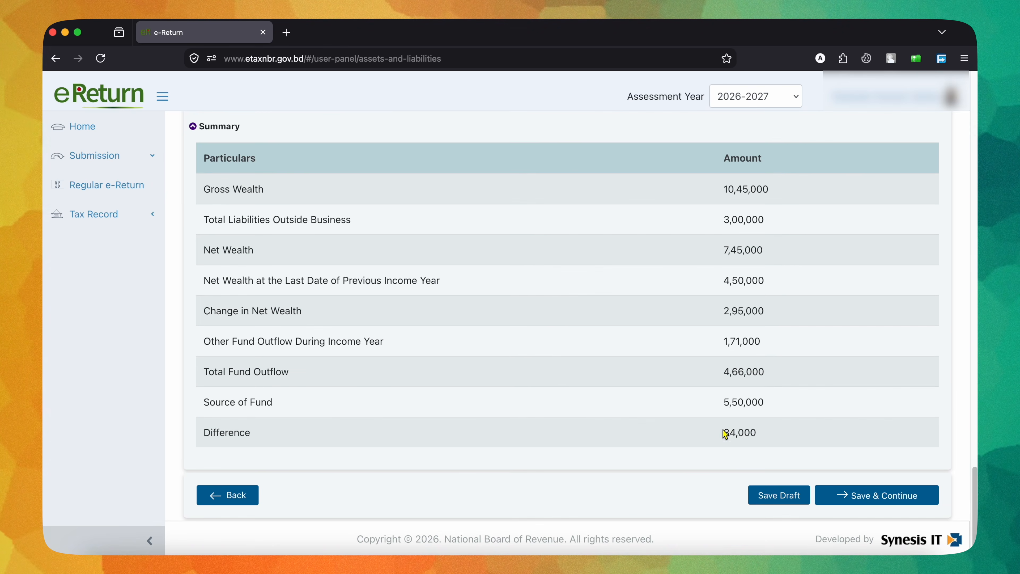
drag(724, 433, 793, 433)
scroll(793, 435, up, 15)
scroll(880, 346, down, 15)
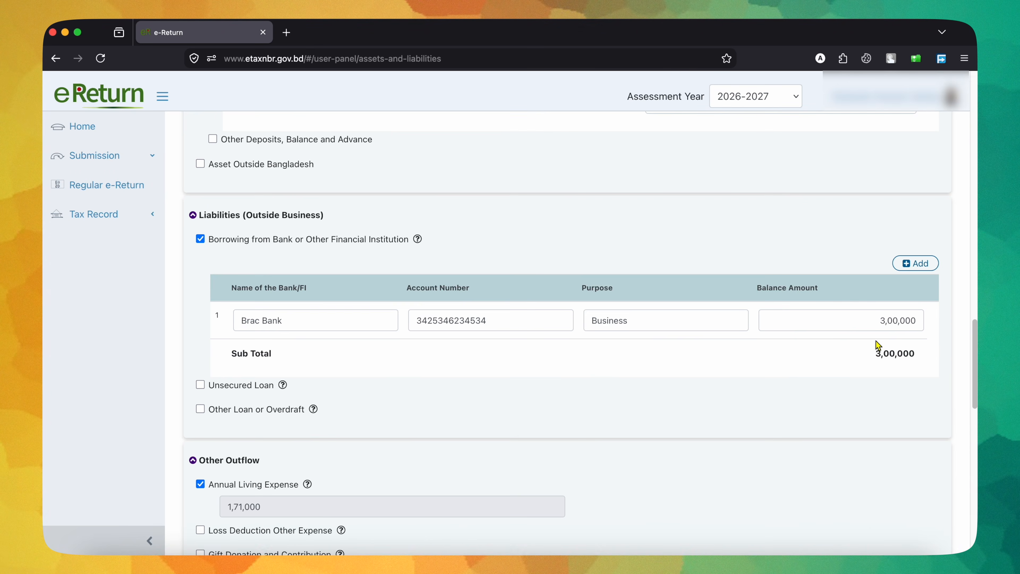
scroll(879, 345, up, 12)
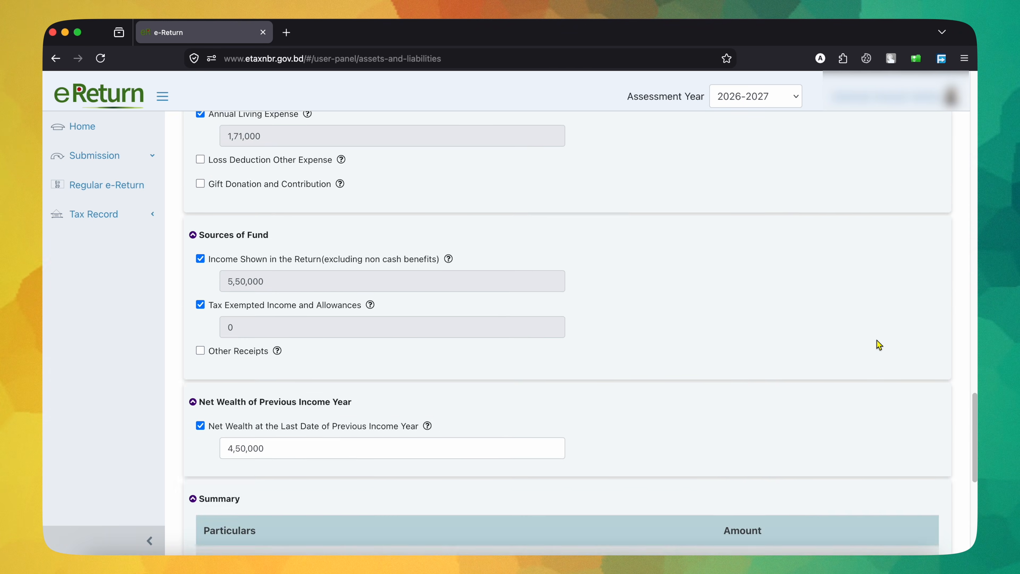
scroll(876, 338, up, 4)
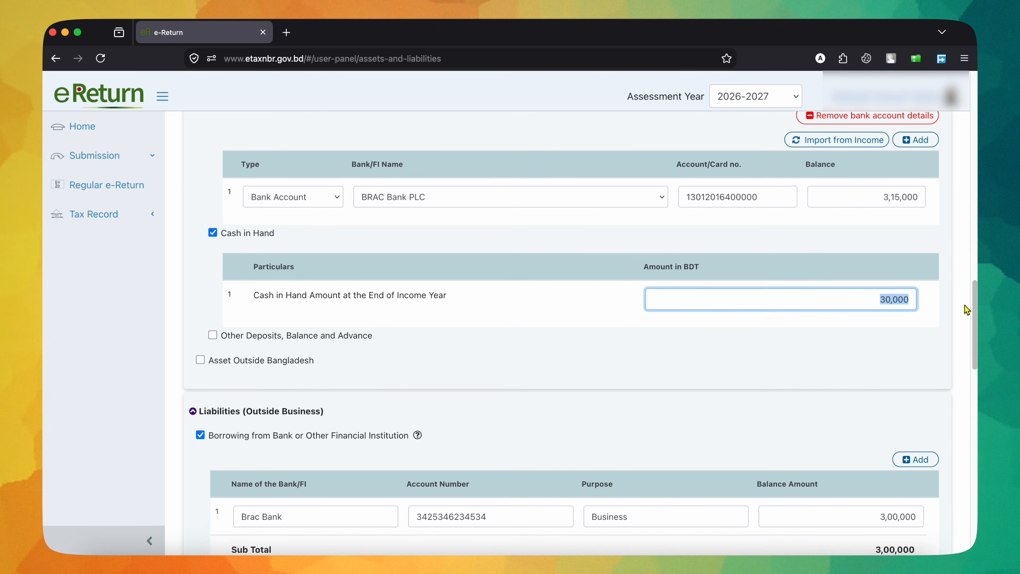
key(BackSpace)
scroll(876, 364, down, 1)
scroll(876, 364, down, 15)
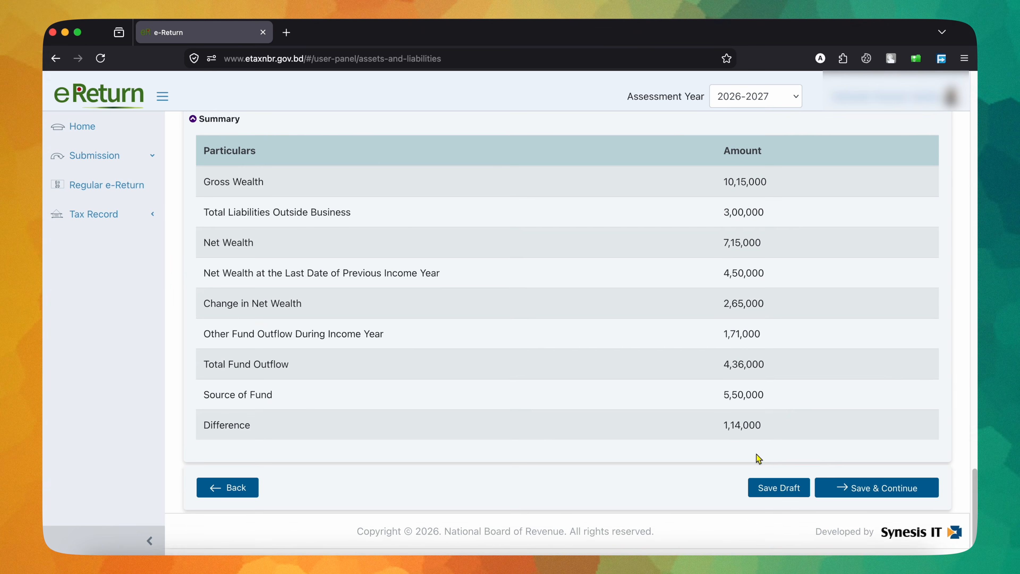
scroll(796, 432, up, 15)
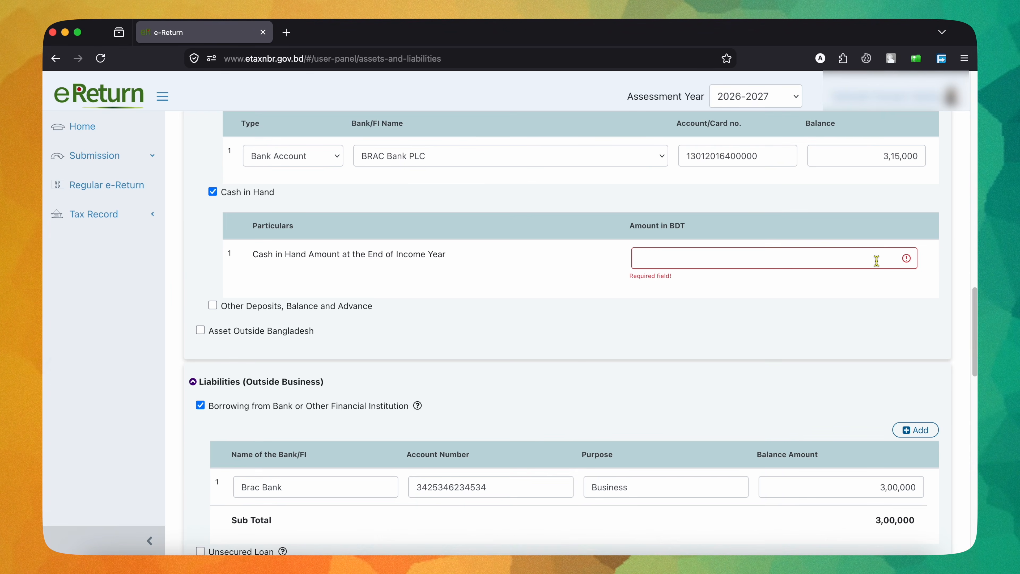
Step: Set the year-end cash in hand to 1,14,000 BDT, check the summary difference, and save Assets & Liabilities to continue
click(877, 256)
text(114000)
scroll(861, 305, down, 15)
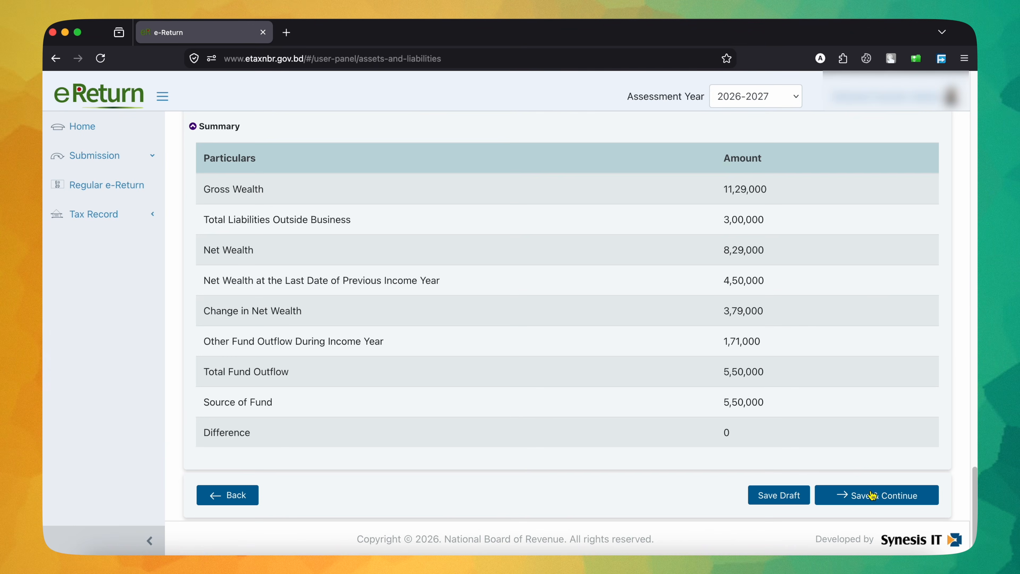
click(856, 493)
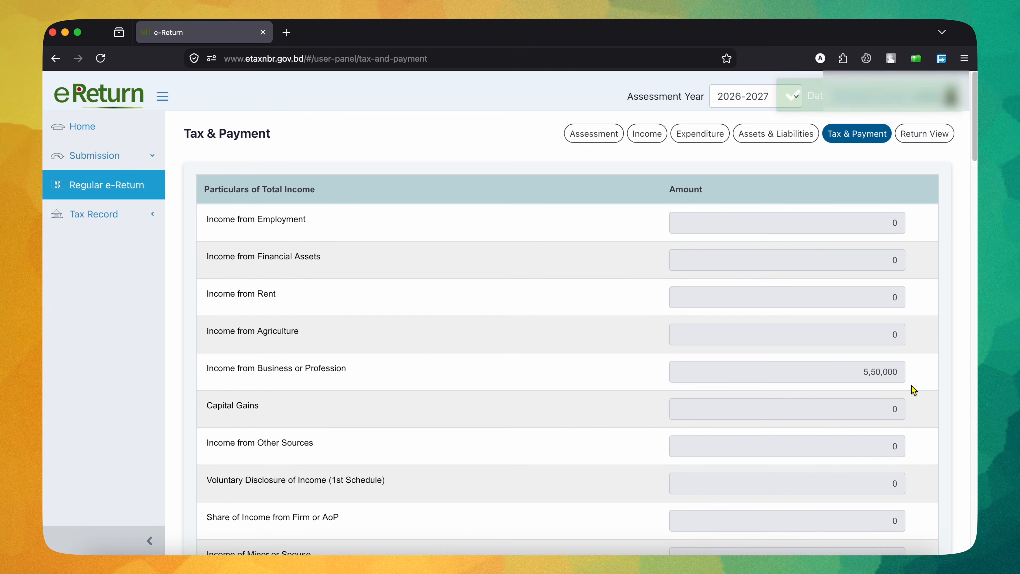
Step: Review the tax computation without investment rebate, from gross tax and minimum payable tax to the final payable amounts
scroll(911, 388, down, 20)
scroll(912, 388, up, 3)
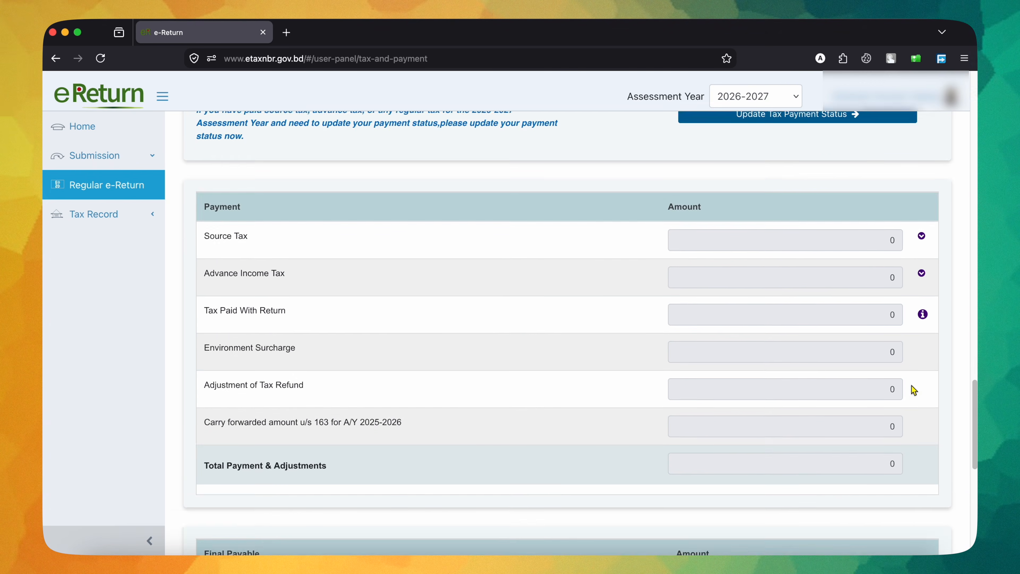
scroll(911, 388, down, 12)
scroll(911, 387, up, 3)
scroll(910, 384, up, 20)
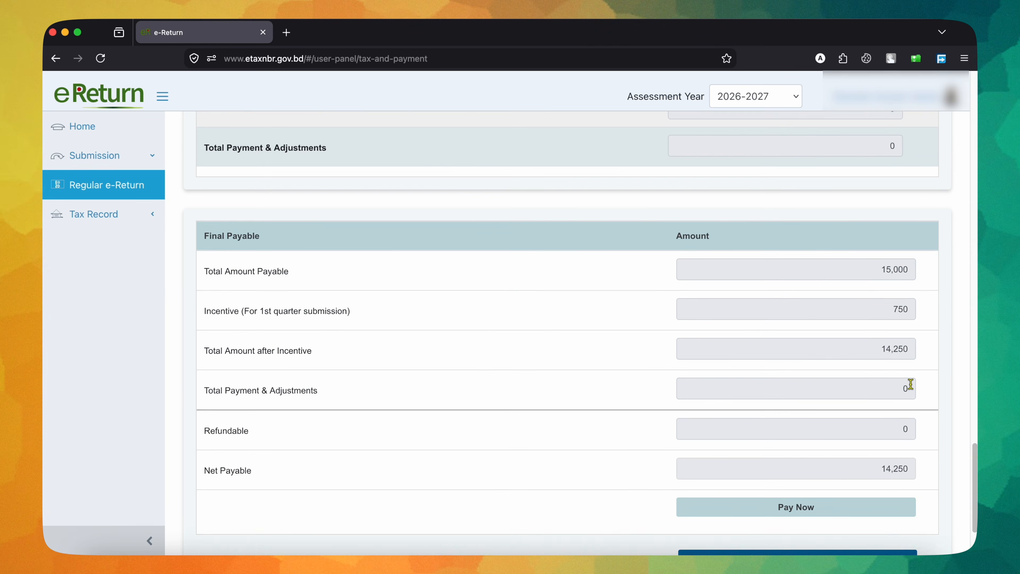
scroll(914, 389, down, 10)
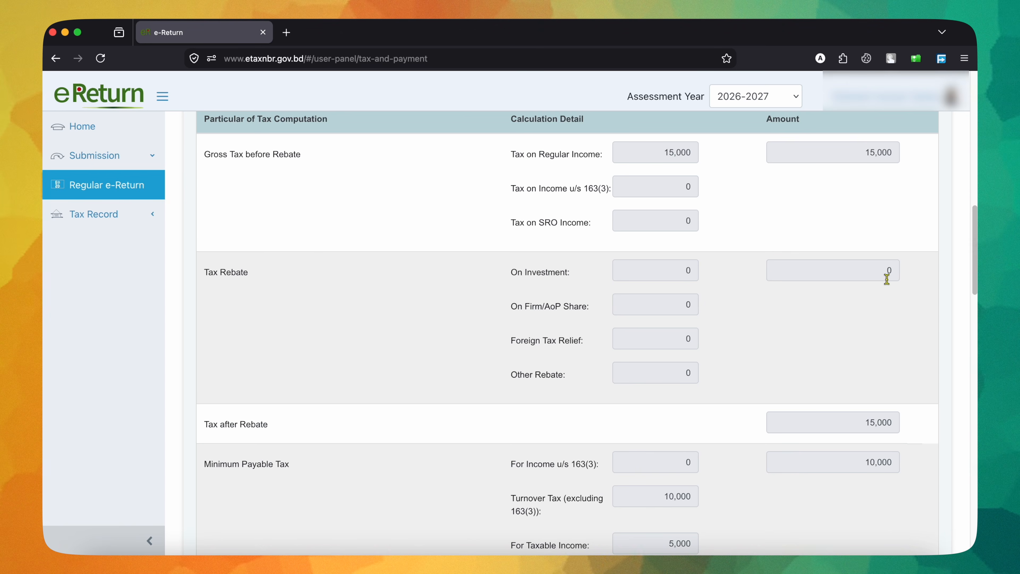
scroll(887, 279, down, 7)
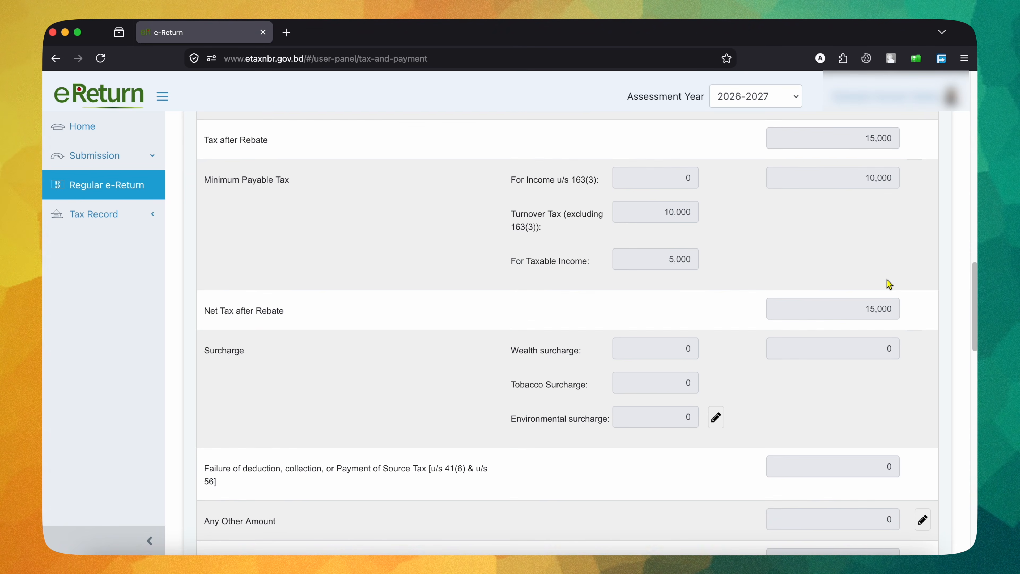
scroll(888, 281, up, 1)
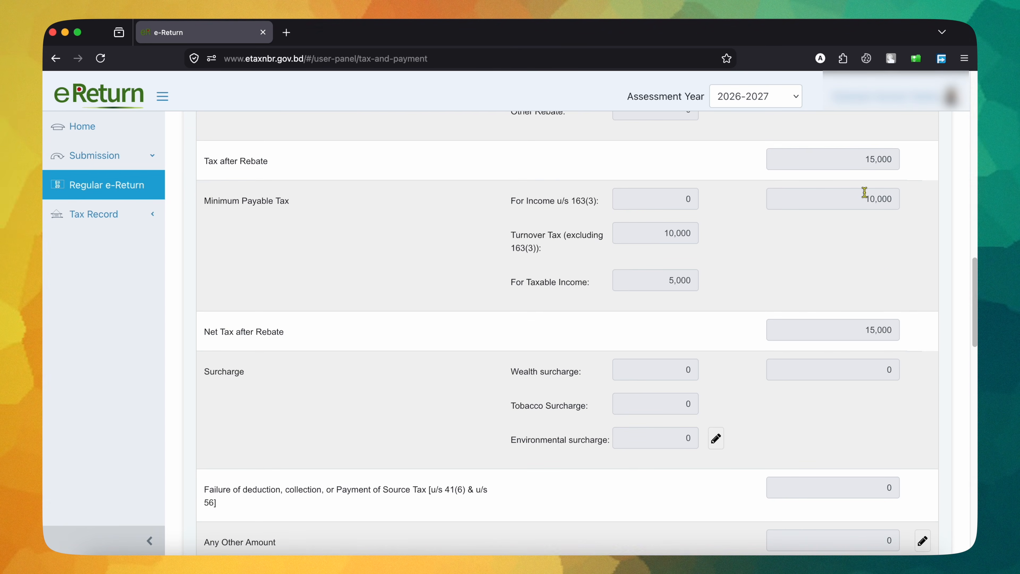
scroll(878, 276, up, 3)
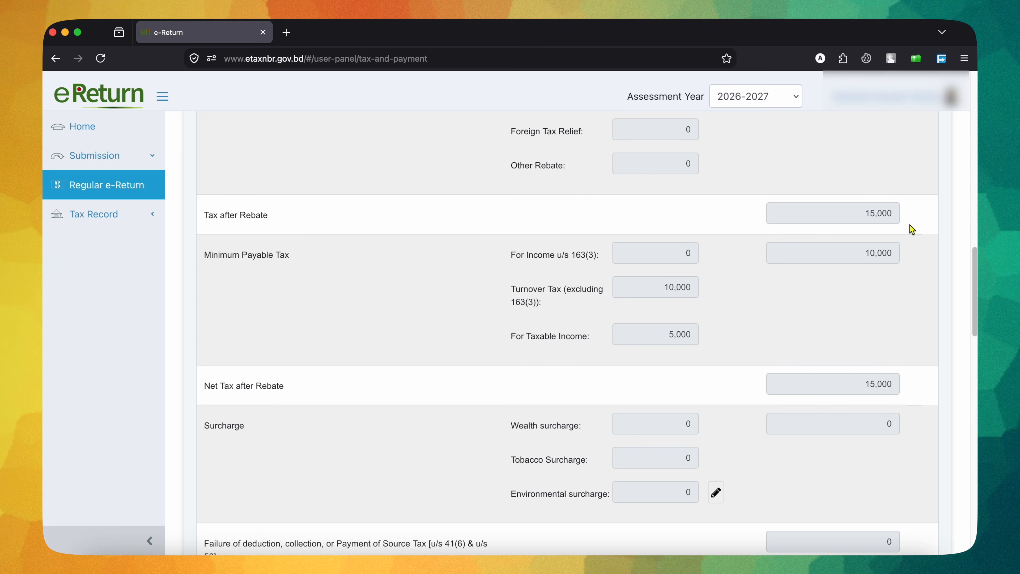
scroll(912, 229, down, 15)
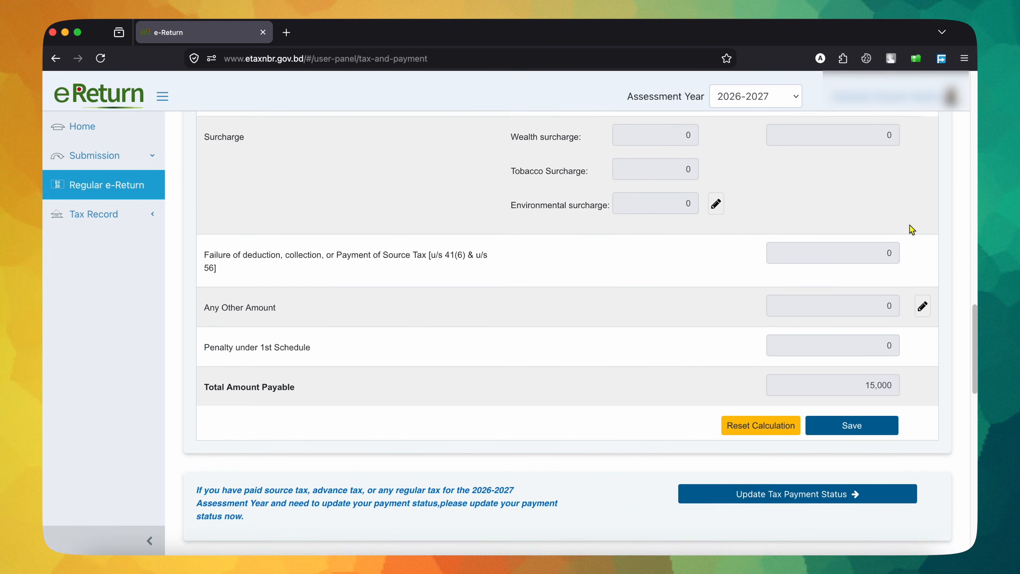
scroll(912, 229, down, 20)
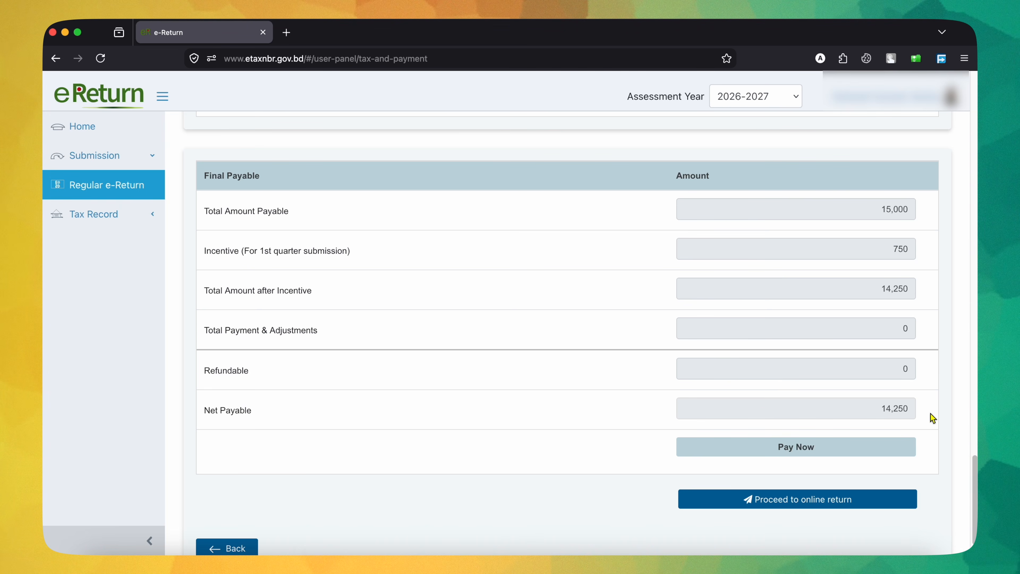
Step: Compare the tax after rebate with the turnover and taxable-income minimums, and check the first-quarter incentive and net payable
scroll(668, 414, up, 10)
scroll(667, 414, up, 8)
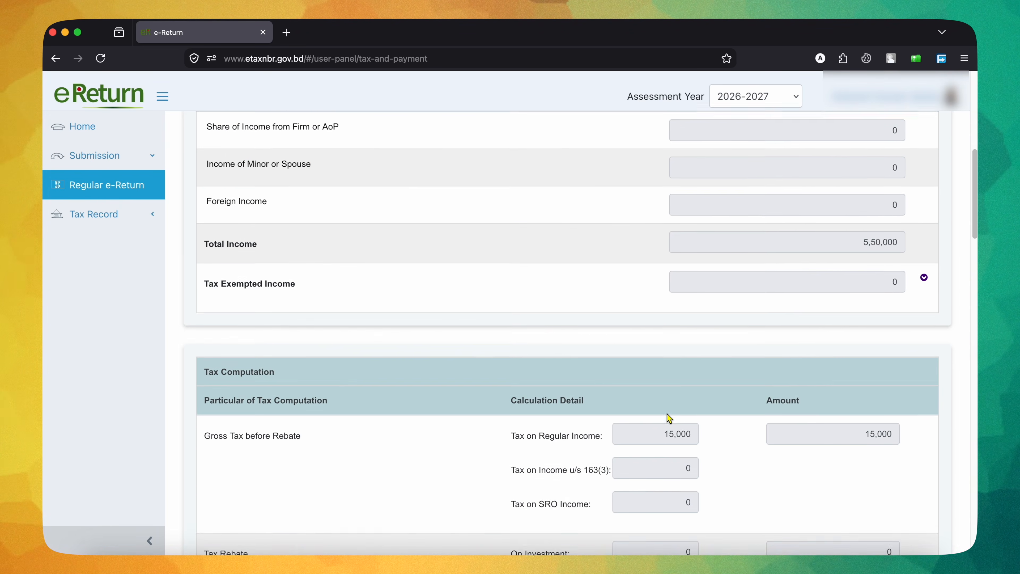
scroll(667, 414, down, 6)
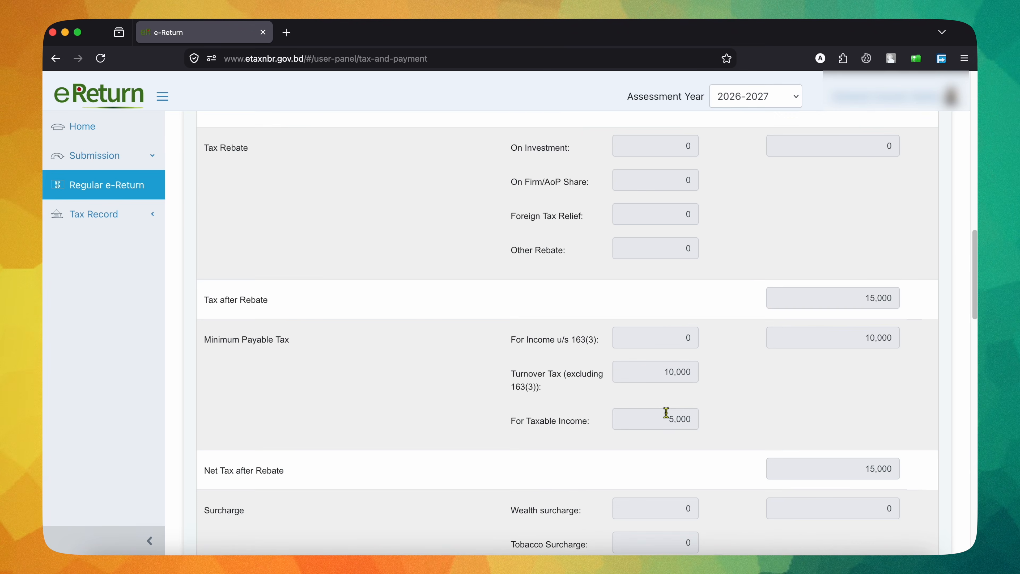
scroll(666, 414, down, 3)
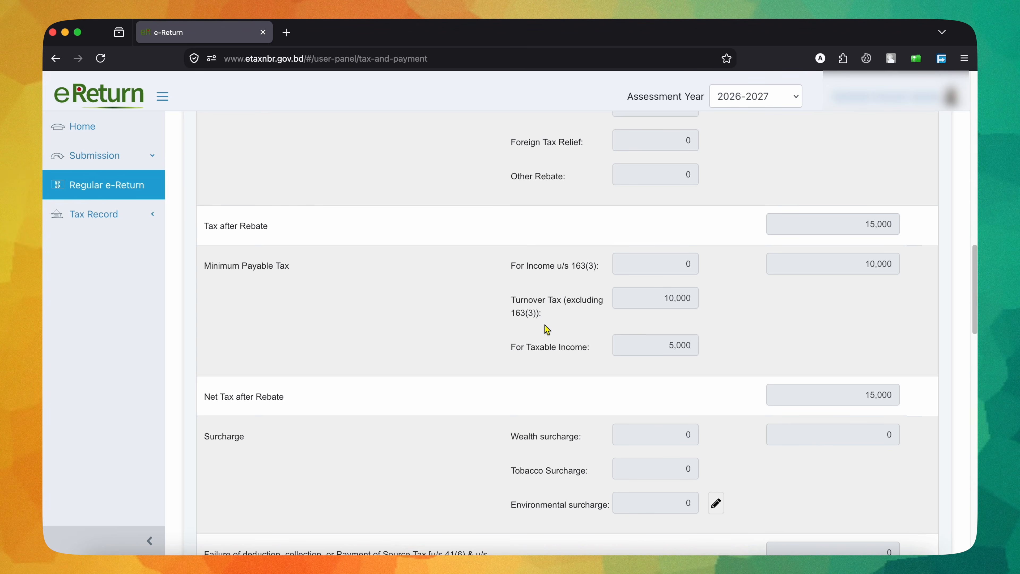
scroll(545, 325, down, 10)
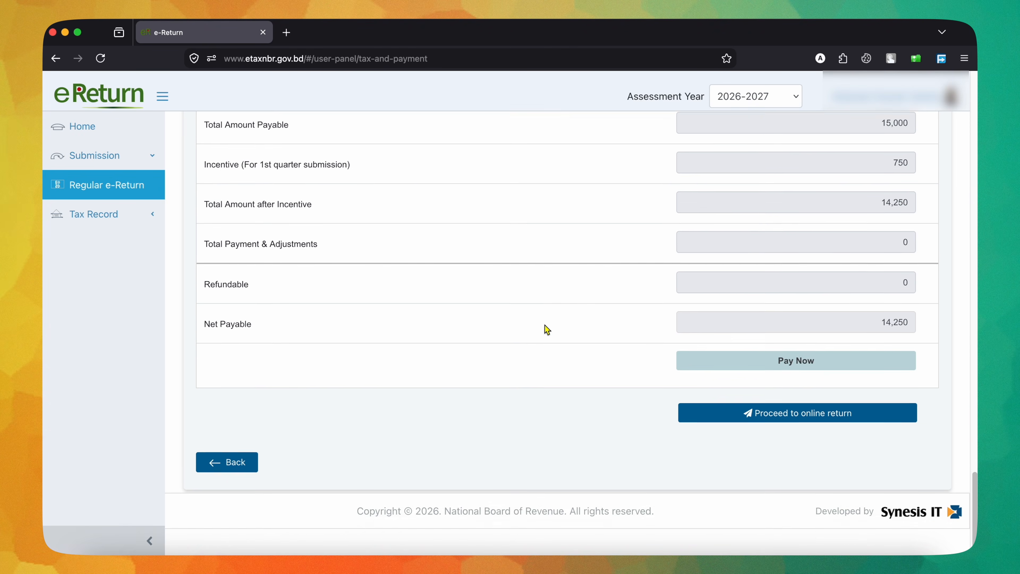
scroll(546, 328, up, 1)
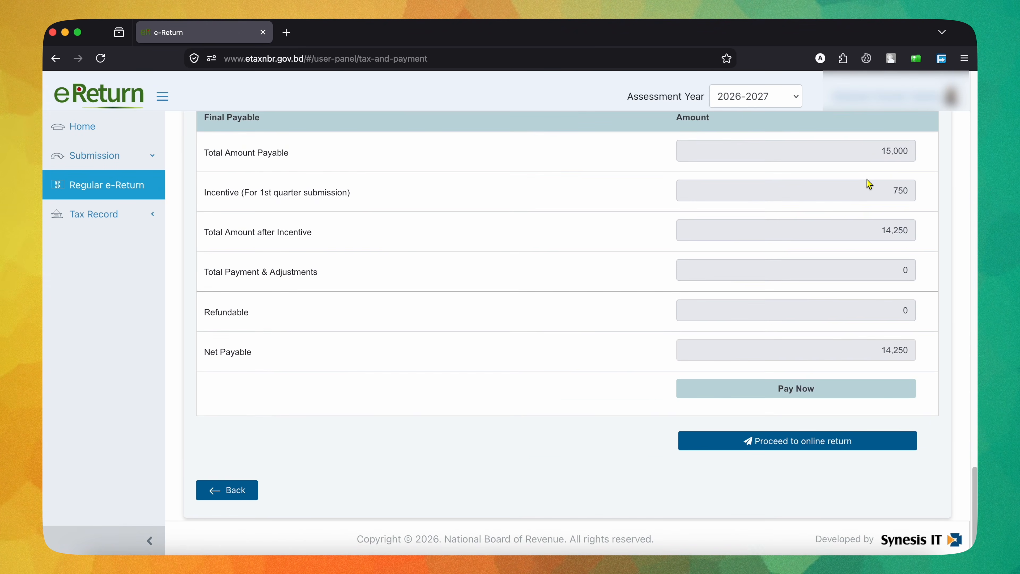
scroll(868, 183, up, 10)
scroll(868, 181, up, 5)
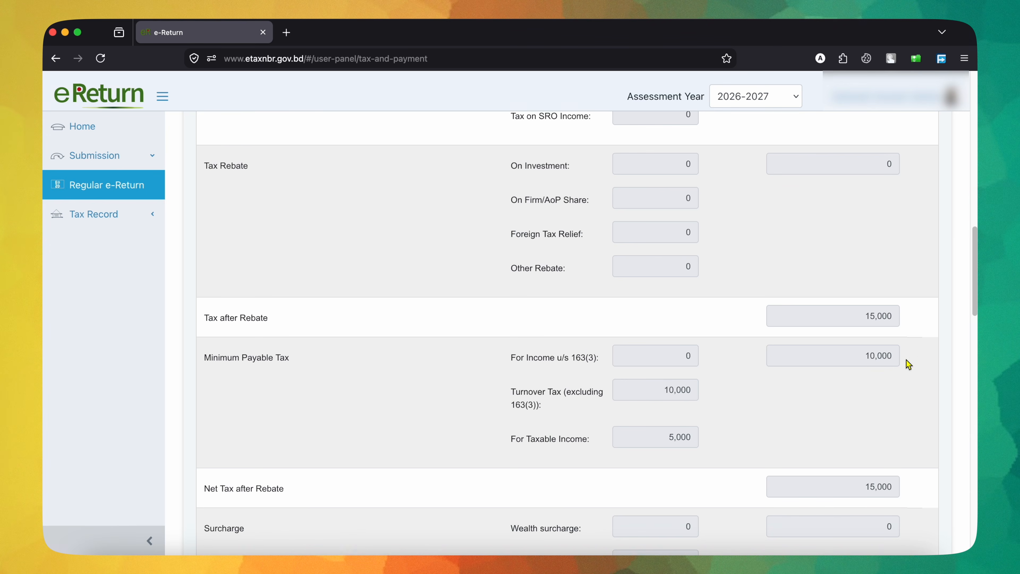
scroll(859, 399, down, 15)
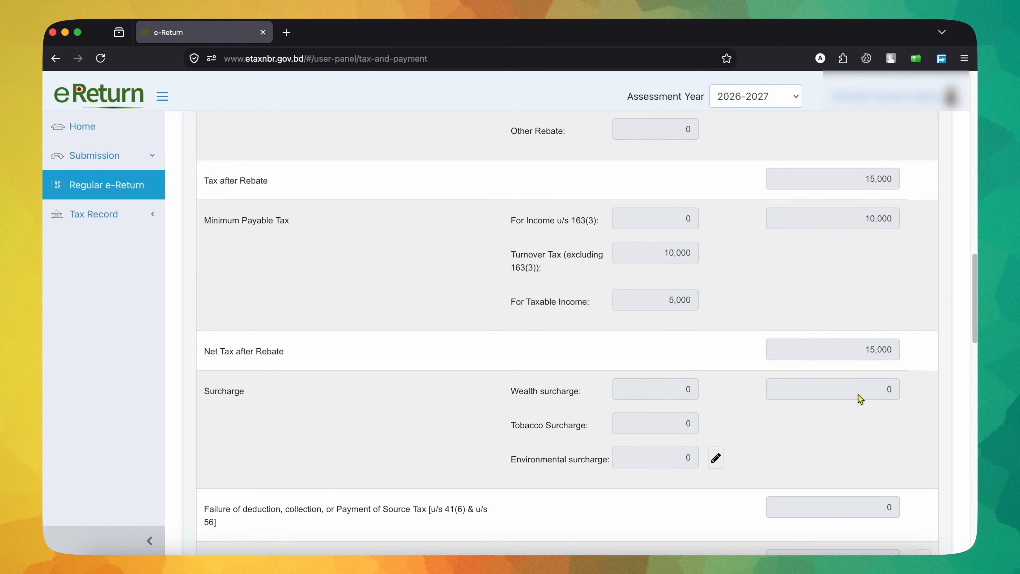
scroll(859, 399, down, 5)
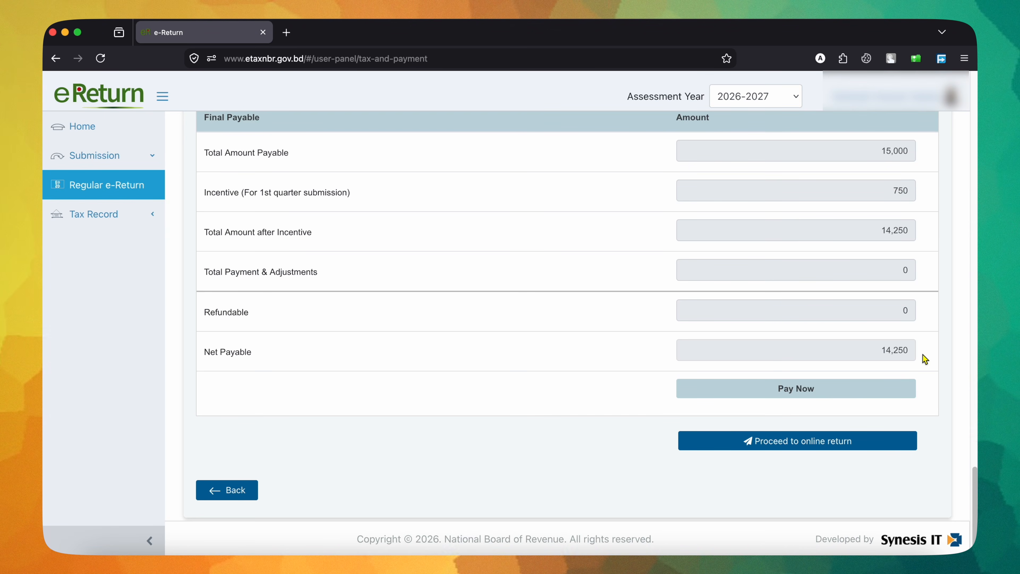
Step: Proceed to the online return and review the complete return form through to the particulars of liabilities
click(806, 447)
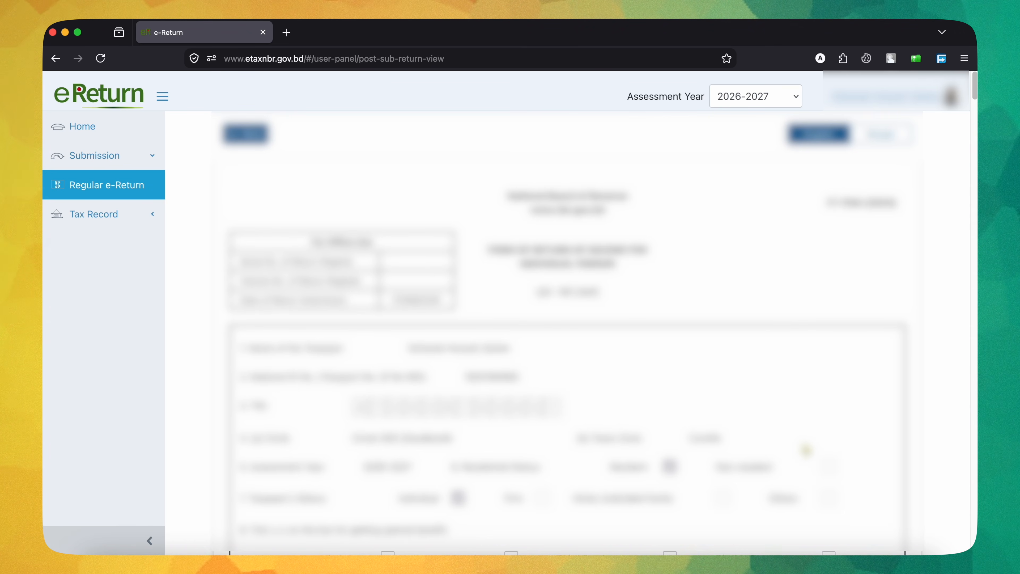
scroll(806, 449, down, 20)
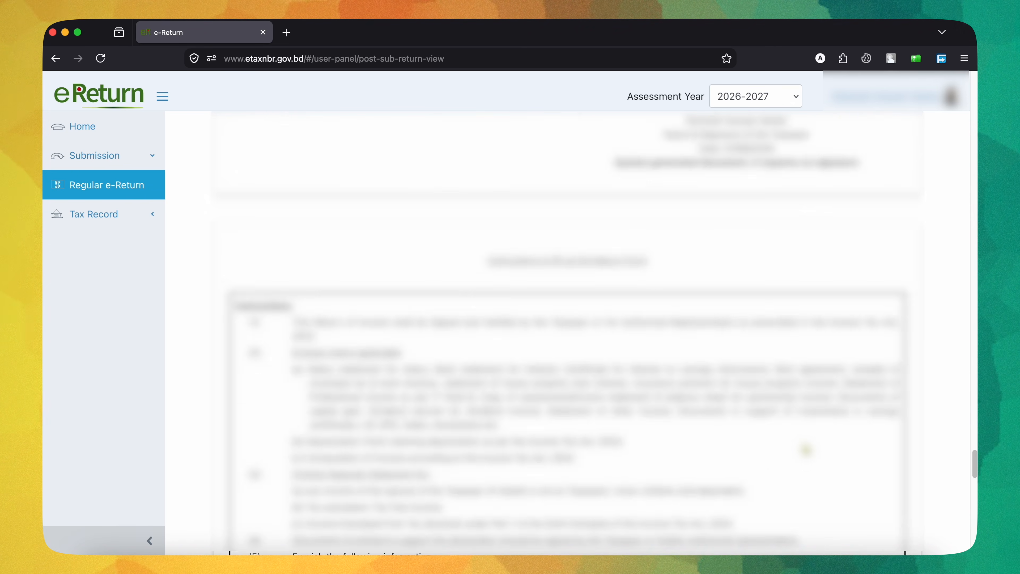
scroll(806, 450, down, 15)
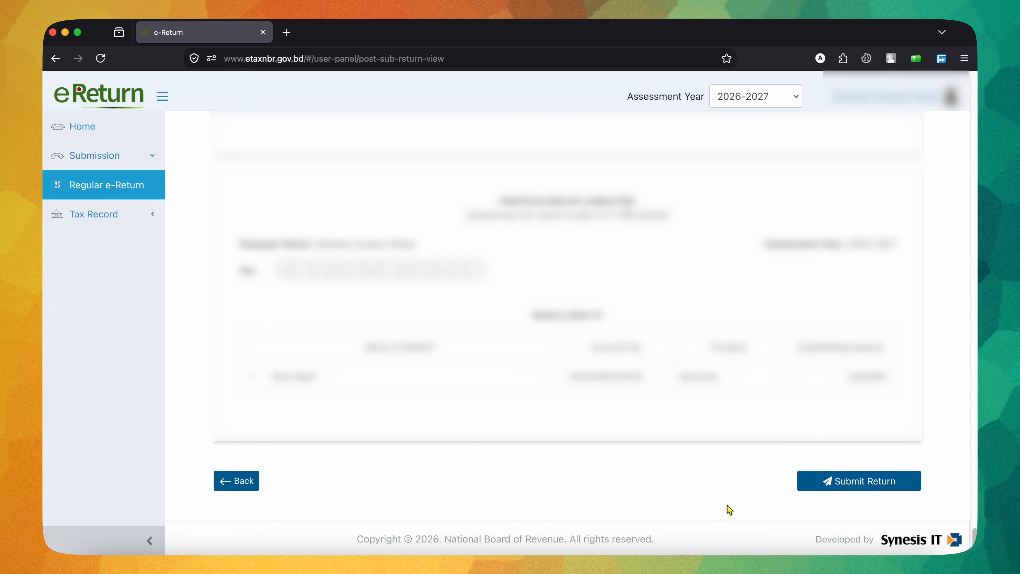
Step: Expand the Tax Record options to view the available certificates, acknowledgement, return and challan entries
click(156, 220)
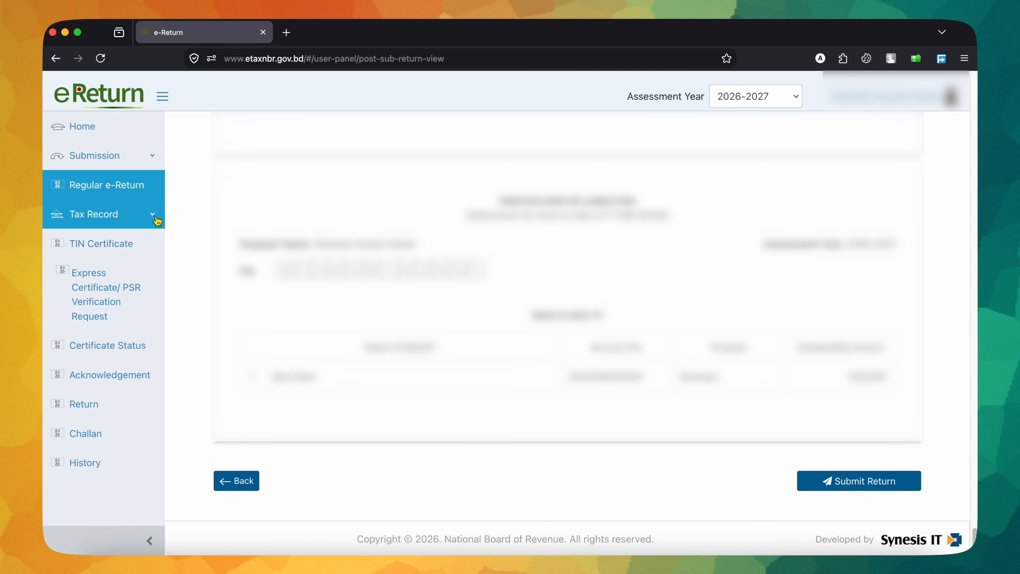